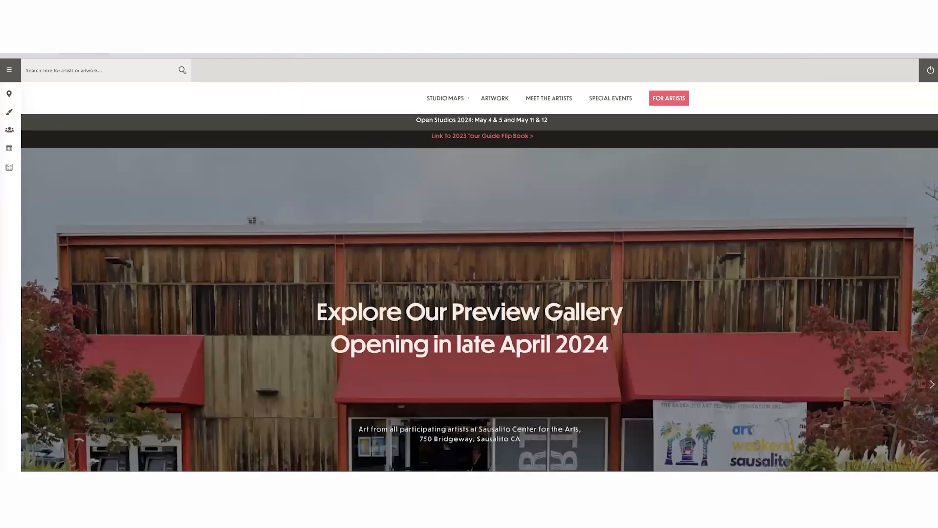
- Look through the Marin Open Studios home page down to the footer's artist portal links and back to the For Artists link
{"action": "scroll", "coordinate": [738, 297], "scroll_direction": "down", "scroll_amount": 3}
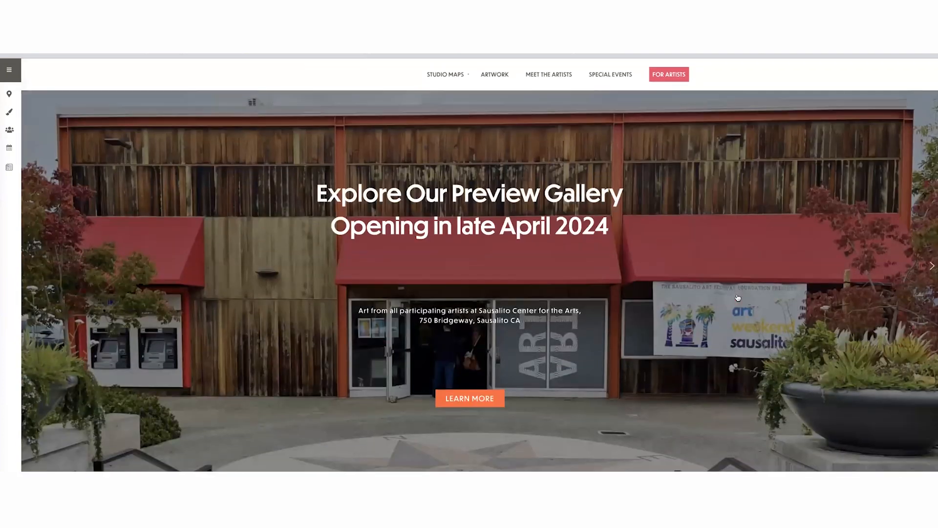
{"action": "scroll", "coordinate": [738, 297], "scroll_direction": "down", "scroll_amount": 4}
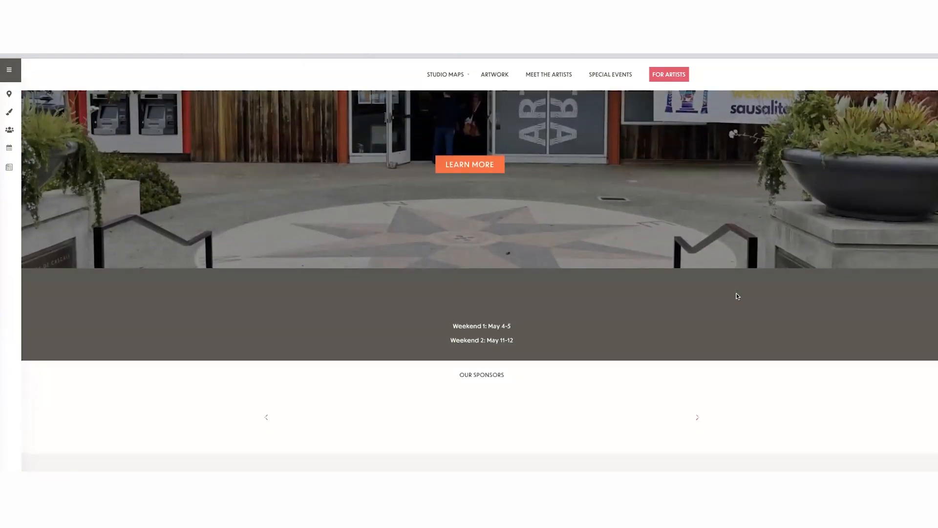
{"action": "scroll", "coordinate": [738, 296], "scroll_direction": "down", "scroll_amount": 7}
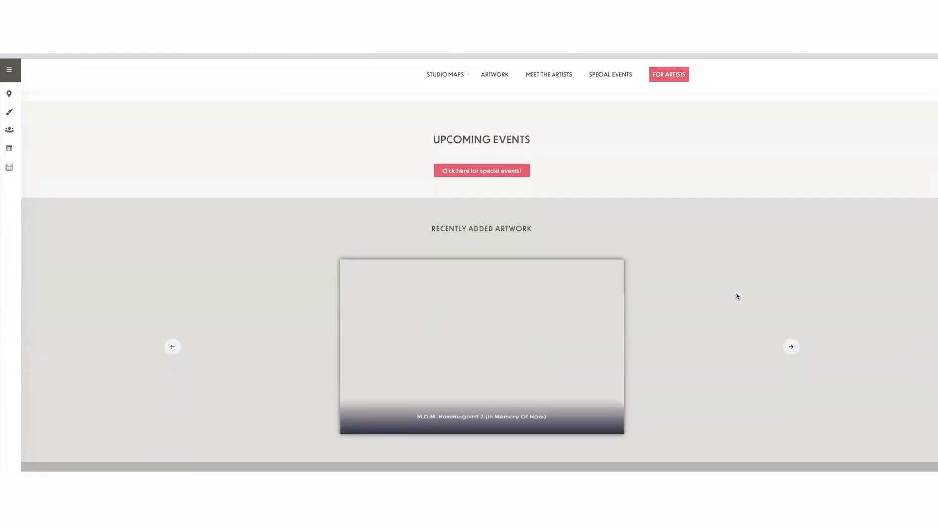
{"action": "scroll", "coordinate": [737, 297], "scroll_direction": "down", "scroll_amount": 6}
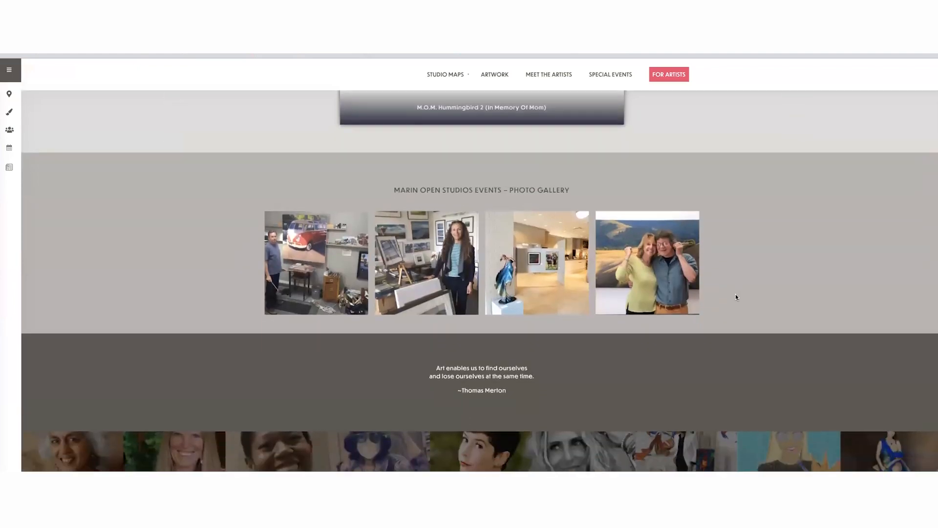
{"action": "scroll", "coordinate": [736, 297], "scroll_direction": "down", "scroll_amount": 6}
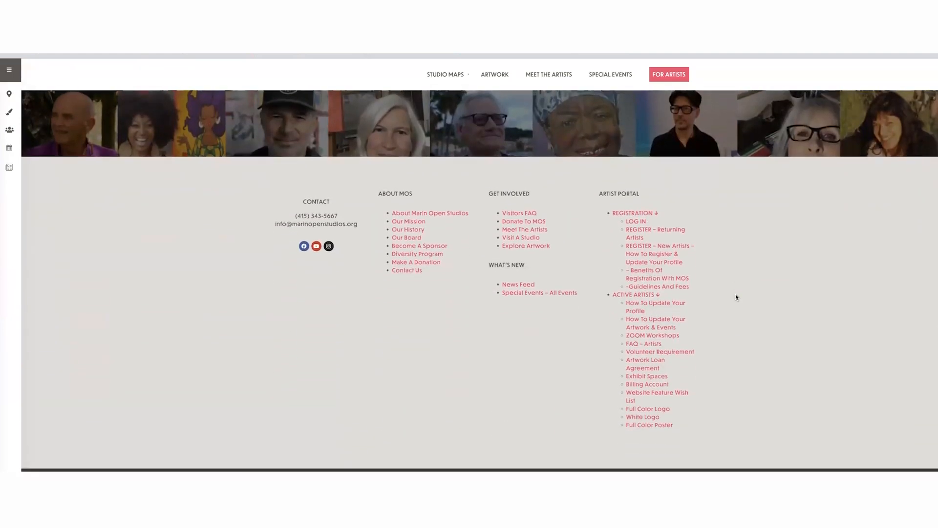
{"action": "scroll", "coordinate": [734, 294], "scroll_direction": "up", "scroll_amount": 6}
{"action": "scroll", "coordinate": [734, 295], "scroll_direction": "up", "scroll_amount": 10}
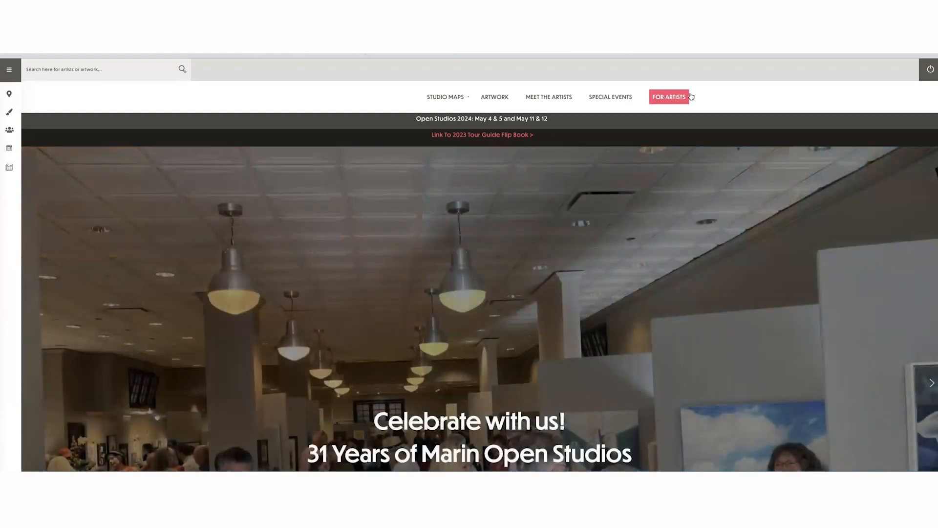
{"action": "left_click", "coordinate": [690, 97]}
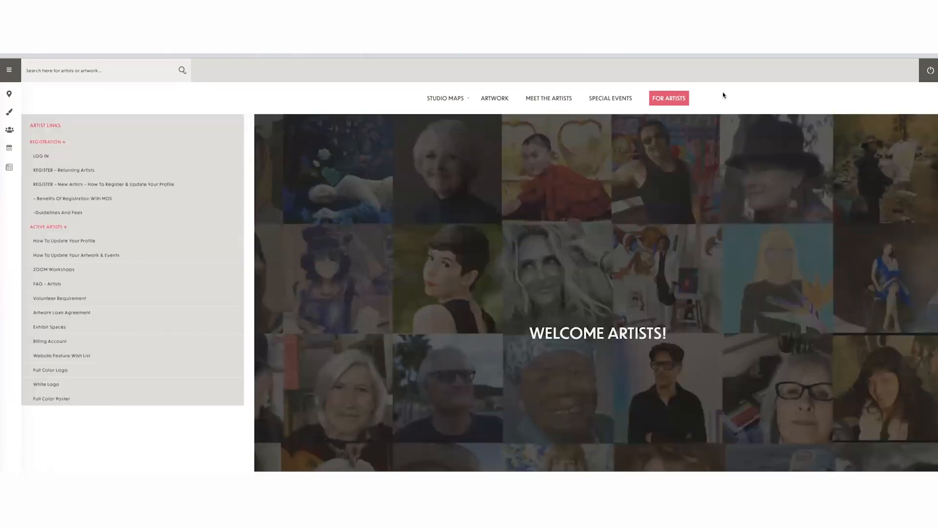
{"action": "mouse_move", "coordinate": [428, 110]}
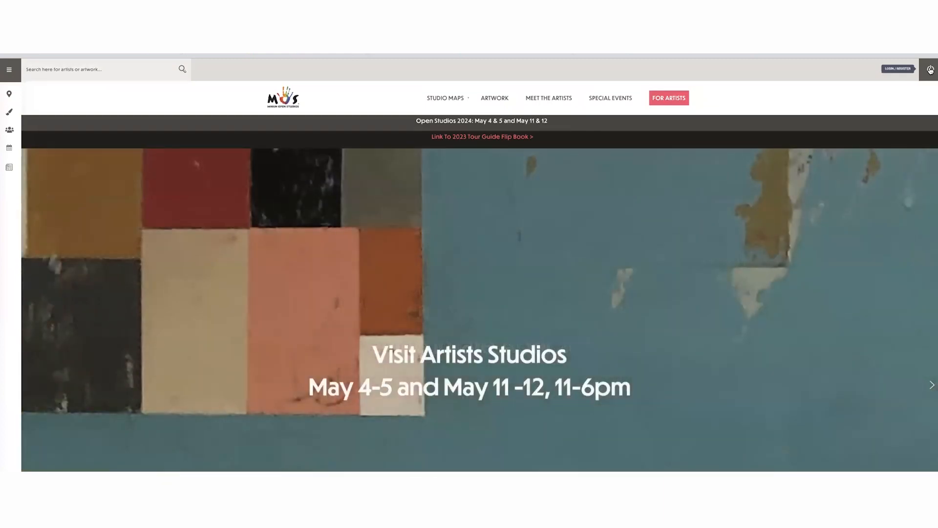
- Log in to the artist account with the credentials filled in on the login form
{"action": "left_click", "coordinate": [930, 70]}
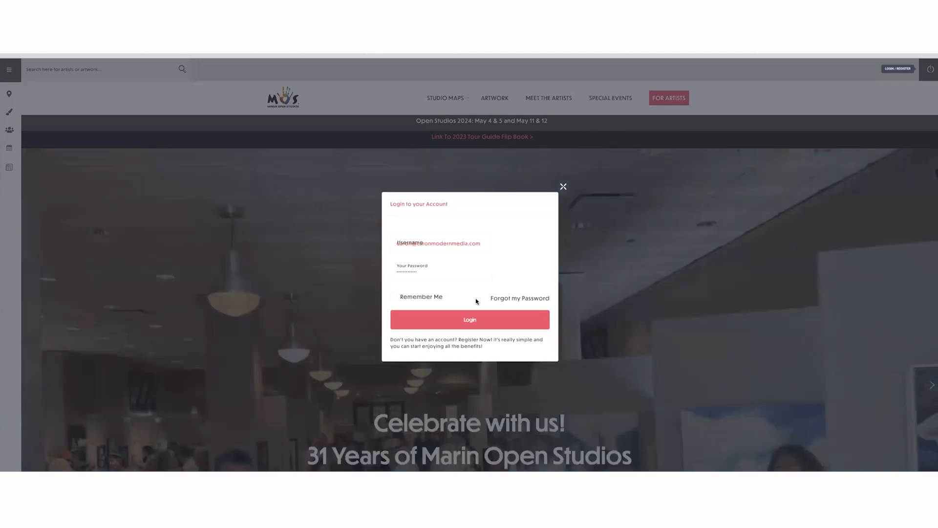
{"action": "left_click", "coordinate": [464, 319]}
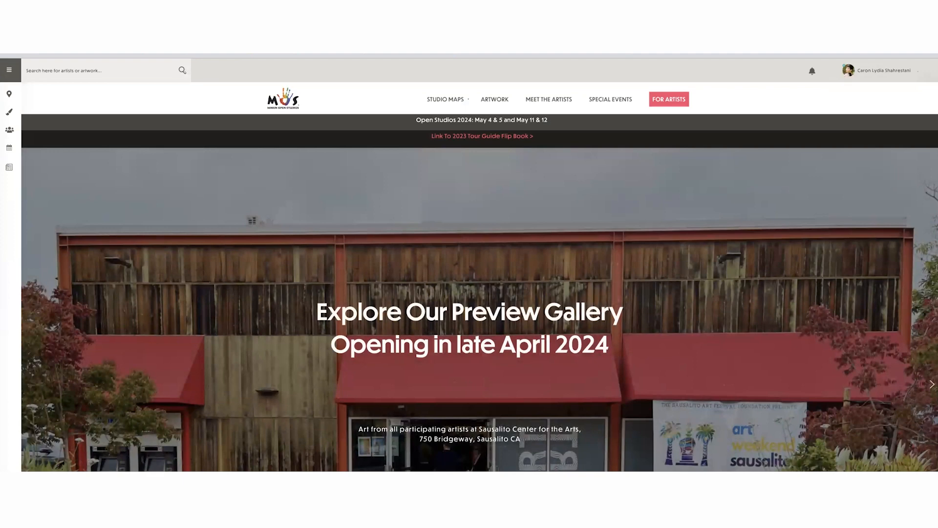
- Set the browser's page zoom to 100%
{"action": "left_click", "coordinate": [929, 36]}
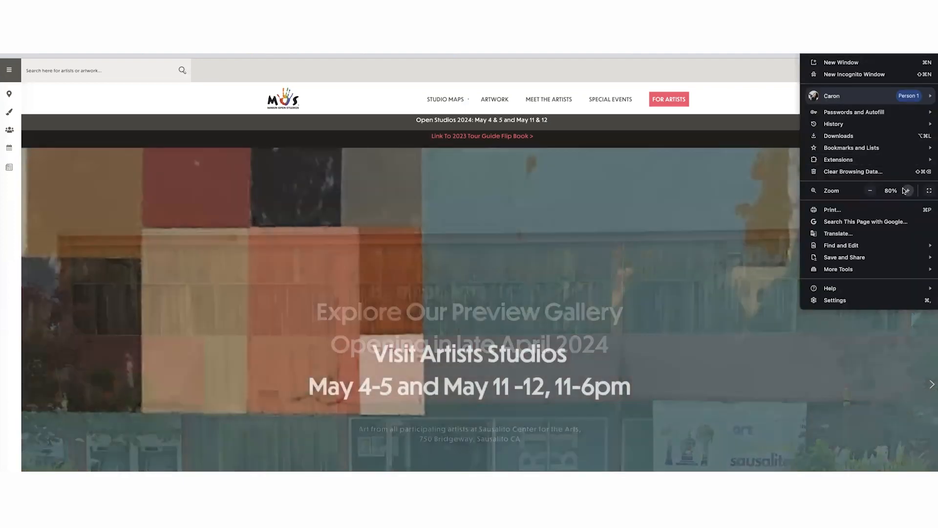
{"action": "left_click", "coordinate": [906, 191]}
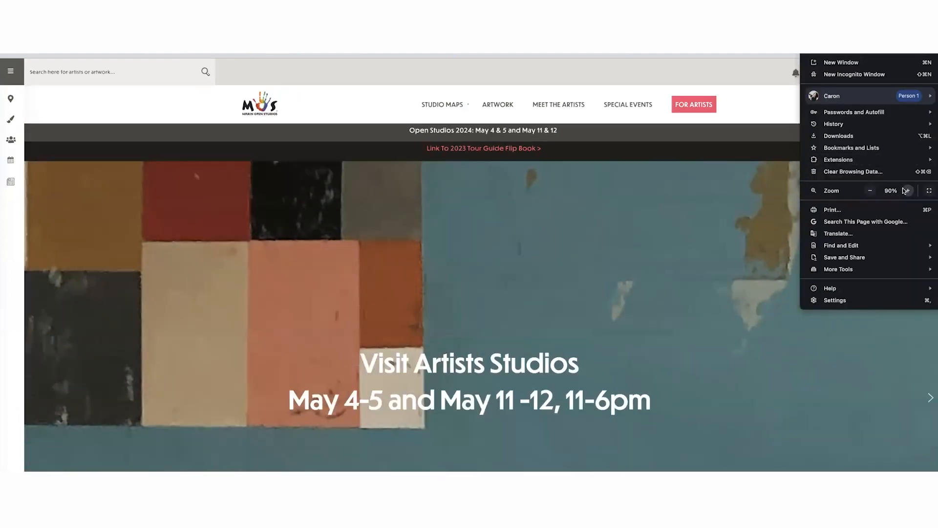
{"action": "left_click", "coordinate": [906, 190]}
{"action": "left_click", "coordinate": [906, 190]}
{"action": "left_click", "coordinate": [906, 190]}
{"action": "left_click", "coordinate": [906, 190]}
{"action": "left_click", "coordinate": [906, 191]}
{"action": "left_click", "coordinate": [906, 190]}
{"action": "left_click", "coordinate": [684, 128]}
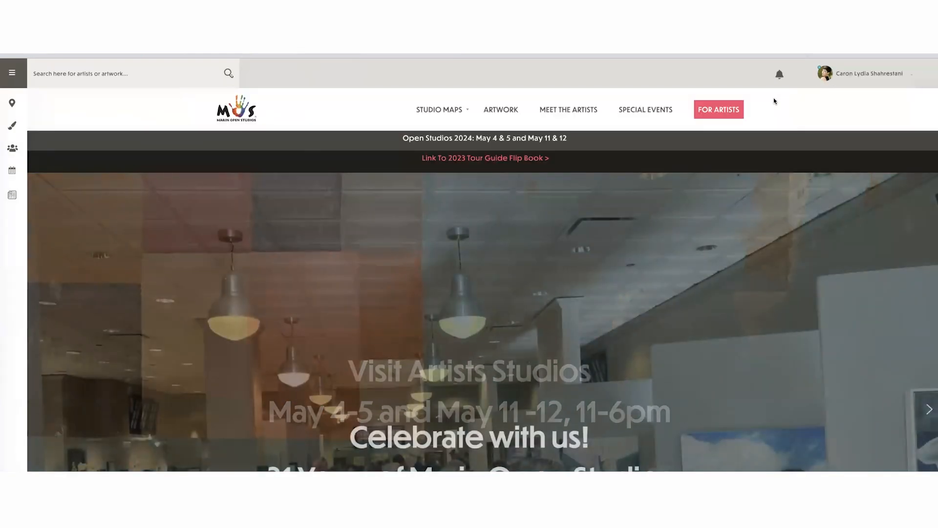
- Open the Update Profile Image (Avatar) page of the artist account
{"action": "left_click", "coordinate": [857, 73]}
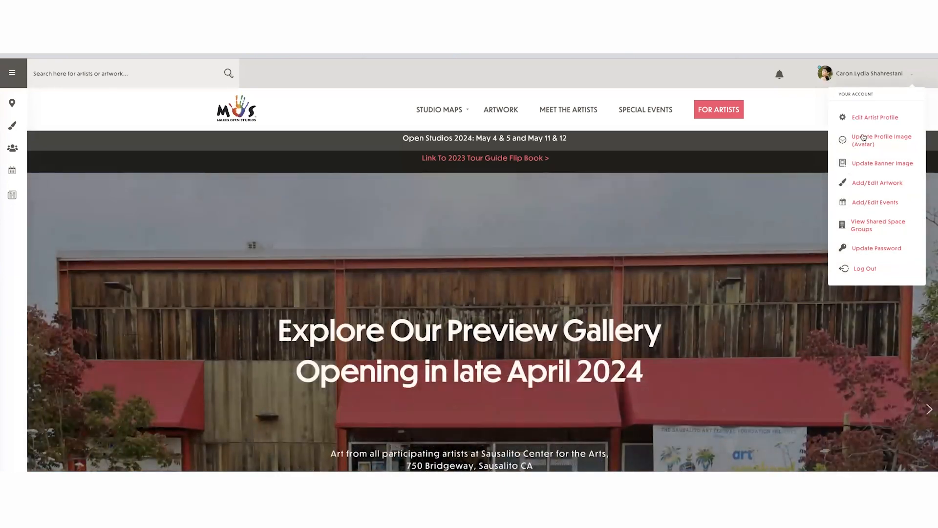
{"action": "left_click", "coordinate": [863, 137]}
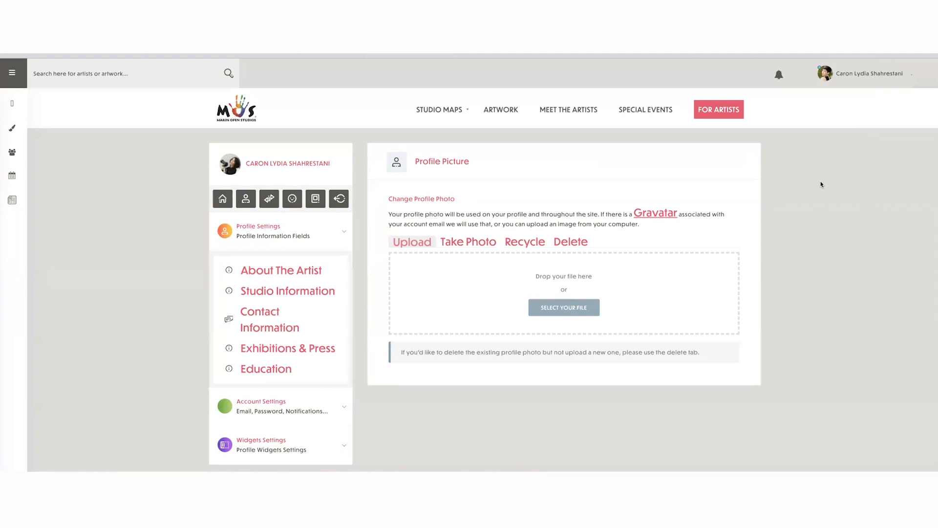
- Enlarge the page to 250% to inspect the account avatar and name, and restore the zoom to 100%
{"action": "left_click", "coordinate": [928, 37]}
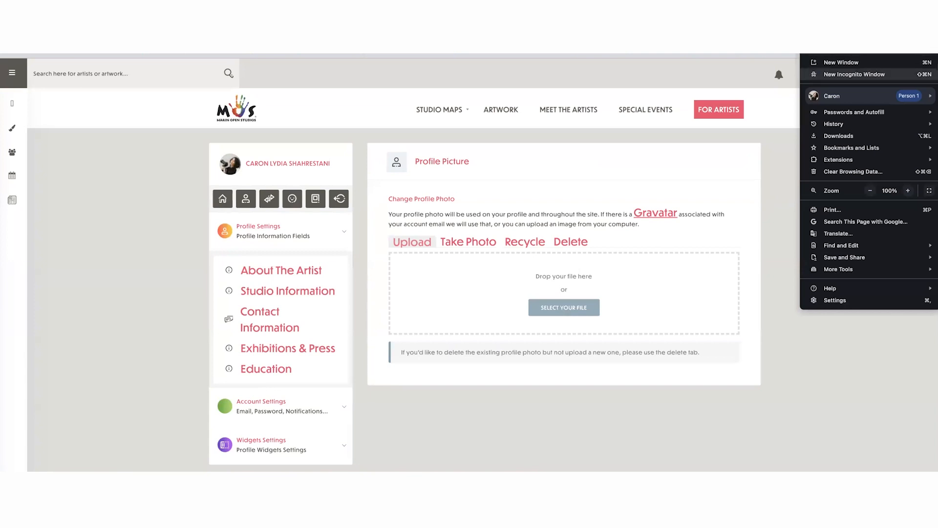
{"action": "left_click", "coordinate": [908, 190]}
{"action": "left_click", "coordinate": [908, 190]}
{"action": "left_click", "coordinate": [908, 190]}
{"action": "left_click", "coordinate": [908, 190]}
{"action": "left_click", "coordinate": [908, 190]}
{"action": "left_click", "coordinate": [908, 190]}
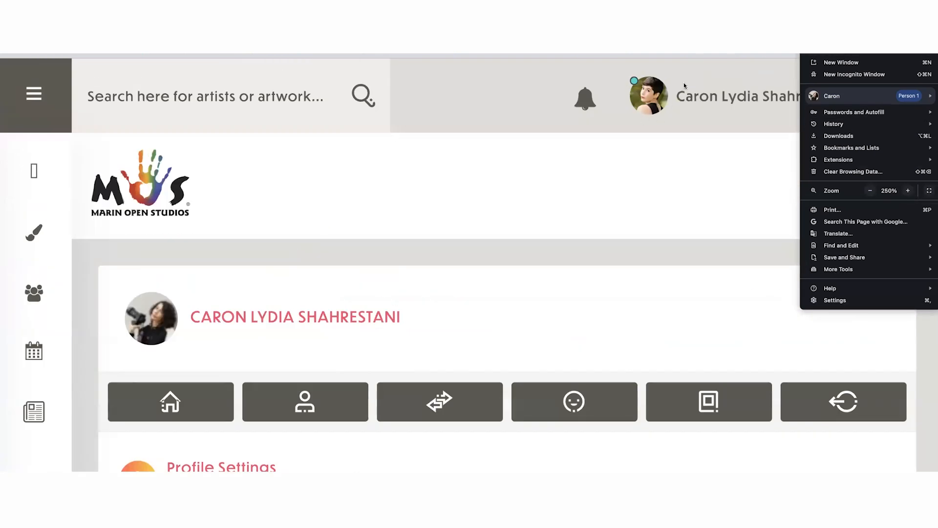
{"action": "mouse_move", "coordinate": [873, 98]}
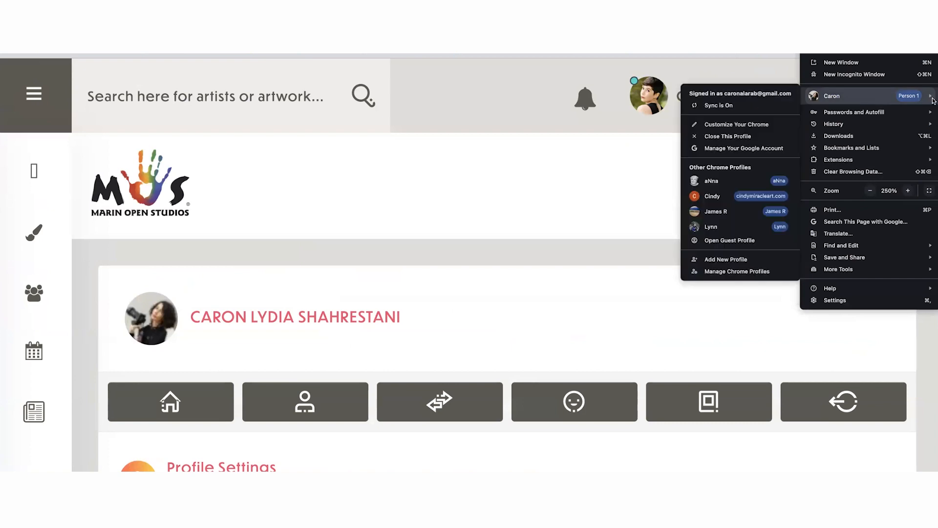
{"action": "left_click", "coordinate": [869, 191]}
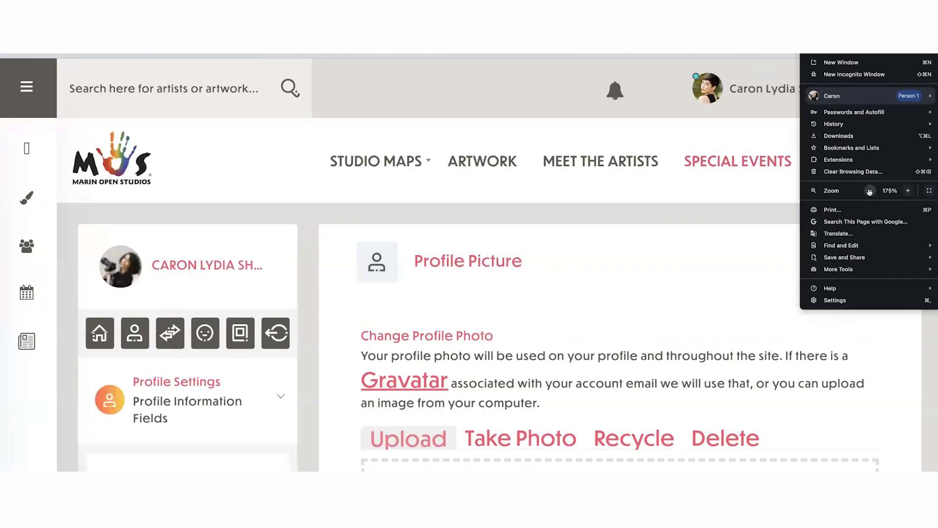
{"action": "left_click", "coordinate": [869, 190]}
{"action": "left_click", "coordinate": [869, 190]}
{"action": "left_click", "coordinate": [870, 191]}
{"action": "left_click", "coordinate": [870, 191]}
{"action": "left_click", "coordinate": [870, 191]}
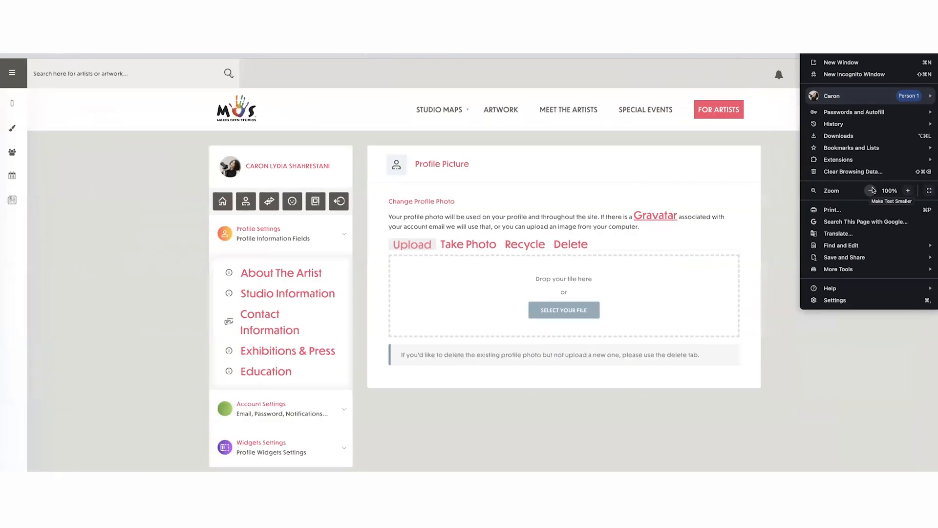
{"action": "left_click", "coordinate": [734, 235]}
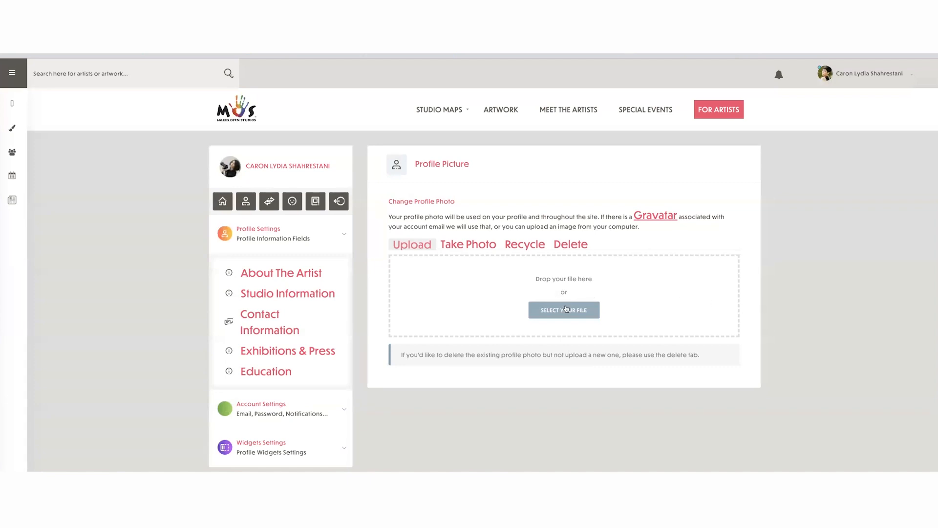
- Upload the portrait photo with the camera from the desktop as the new profile picture, and restore the browser window's position
{"action": "left_click_drag", "start_coordinate": [937, 370], "coordinate": [652, 318]}
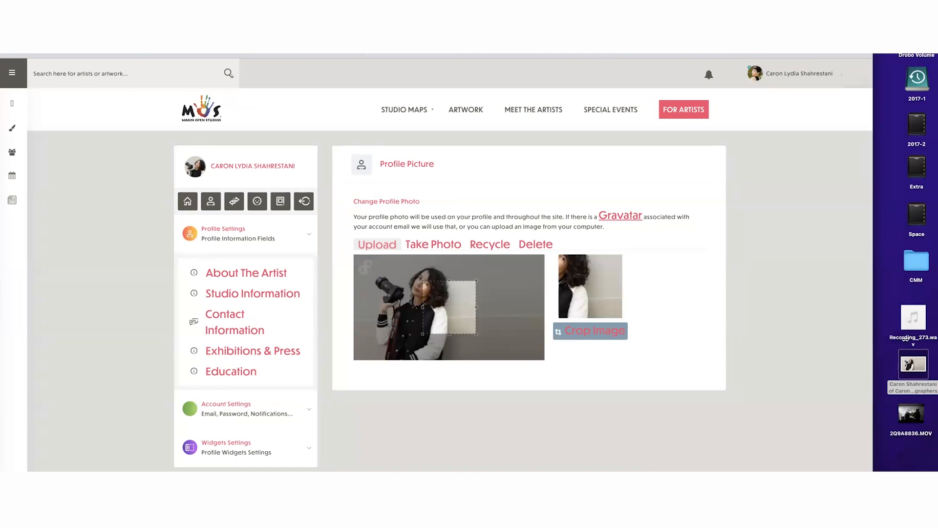
{"action": "left_click_drag", "start_coordinate": [905, 338], "coordinate": [936, 340]}
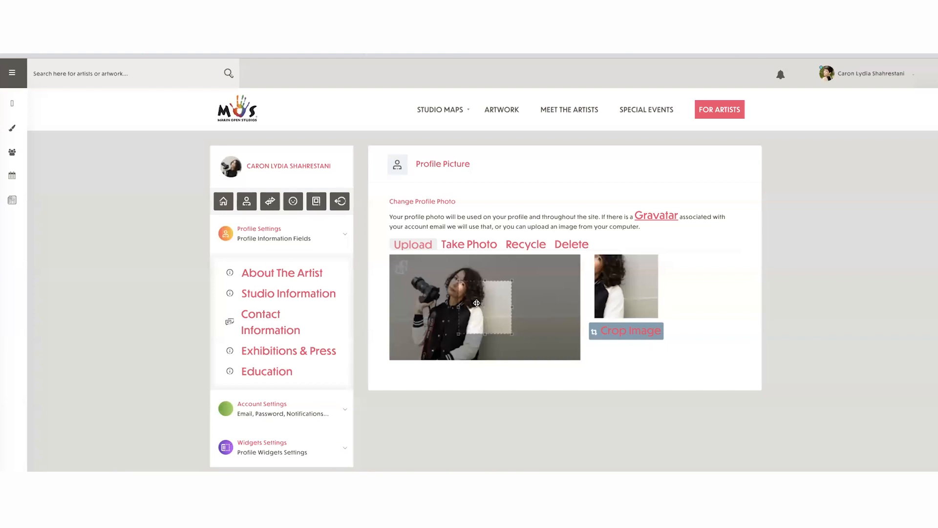
- Enlarge the crop frame to the photo's full height so it covers both the woman and her camera
{"action": "mouse_move", "coordinate": [481, 302]}
{"action": "left_mouse_down"}
{"action": "mouse_move", "coordinate": [444, 302]}
{"action": "mouse_move", "coordinate": [480, 302]}
{"action": "left_mouse_up"}
{"action": "left_click_drag", "start_coordinate": [458, 279], "coordinate": [431, 273]}
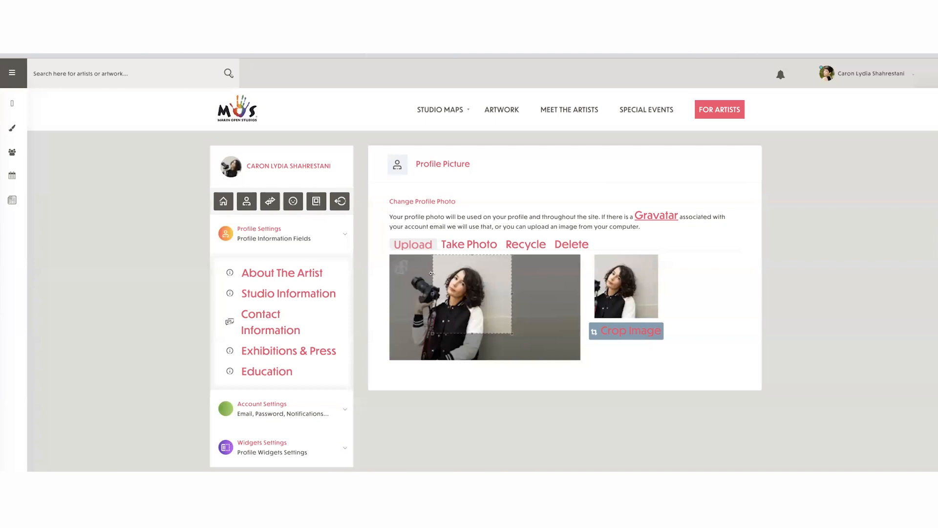
{"action": "left_click_drag", "start_coordinate": [432, 334], "coordinate": [406, 360]}
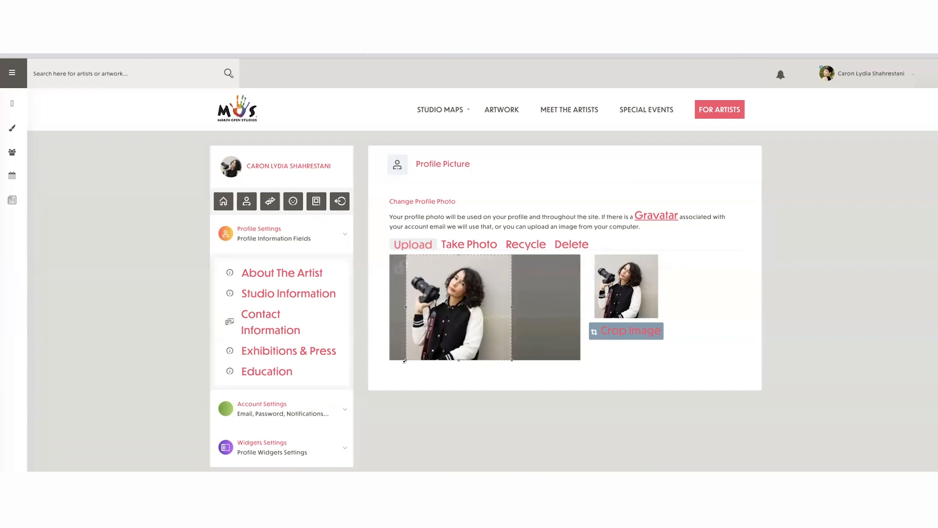
- Try a tighter crop around the woman's face and hair, excluding the camera
{"action": "left_click_drag", "start_coordinate": [405, 358], "coordinate": [455, 327]}
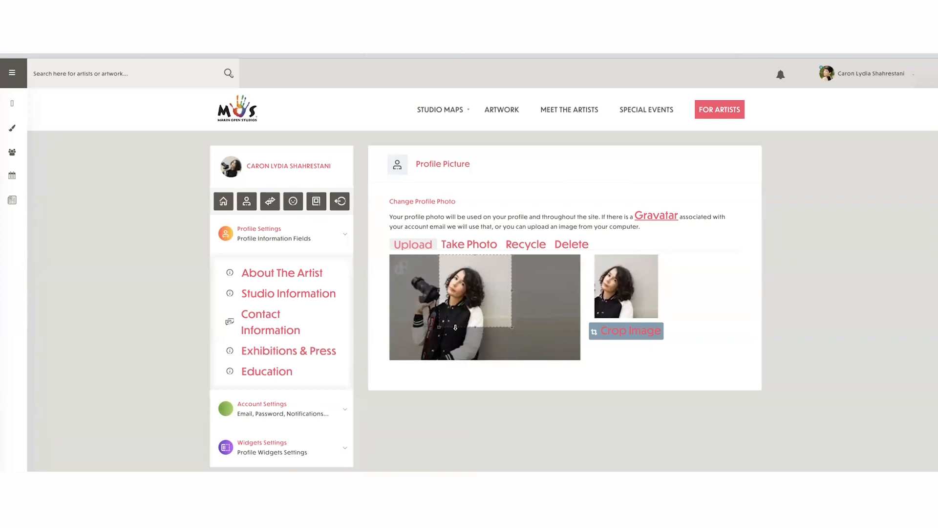
{"action": "left_click", "coordinate": [512, 323]}
{"action": "left_click_drag", "start_coordinate": [497, 319], "coordinate": [437, 309]}
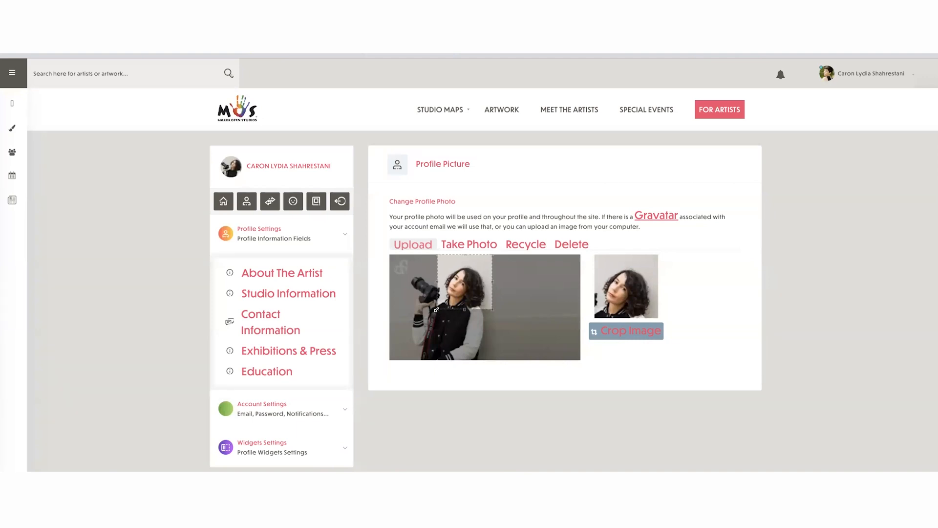
- Expand the crop frame to the photo's full height around the woman and camera, and apply the crop to the profile picture
{"action": "left_click_drag", "start_coordinate": [437, 309], "coordinate": [407, 336]}
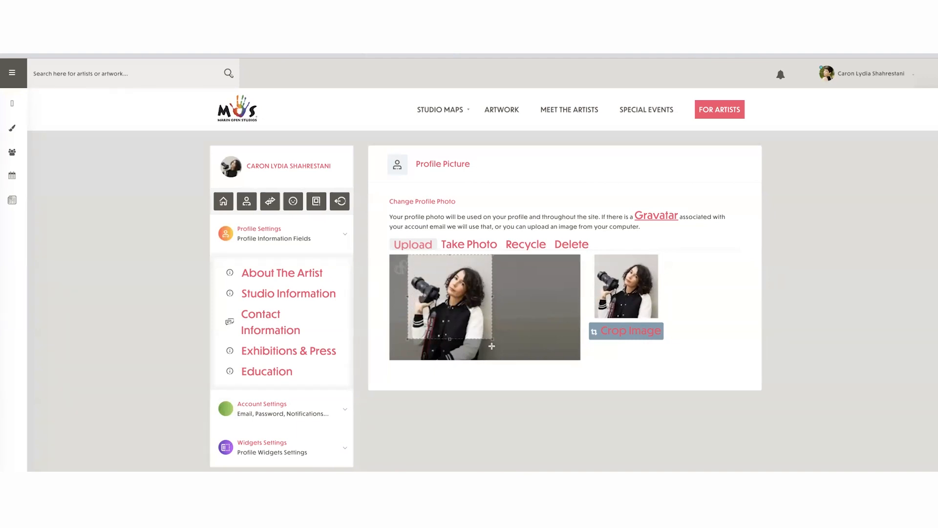
{"action": "left_click_drag", "start_coordinate": [492, 339], "coordinate": [506, 363]}
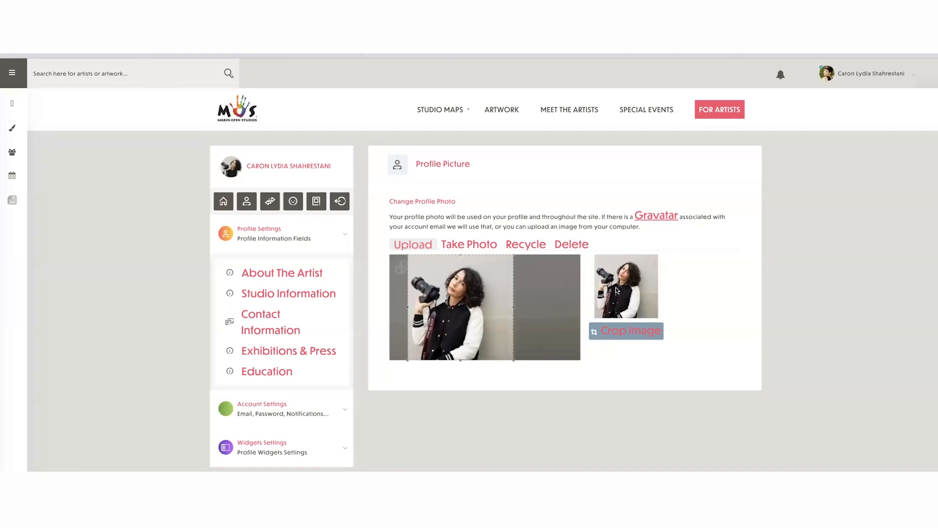
{"action": "left_click", "coordinate": [622, 332]}
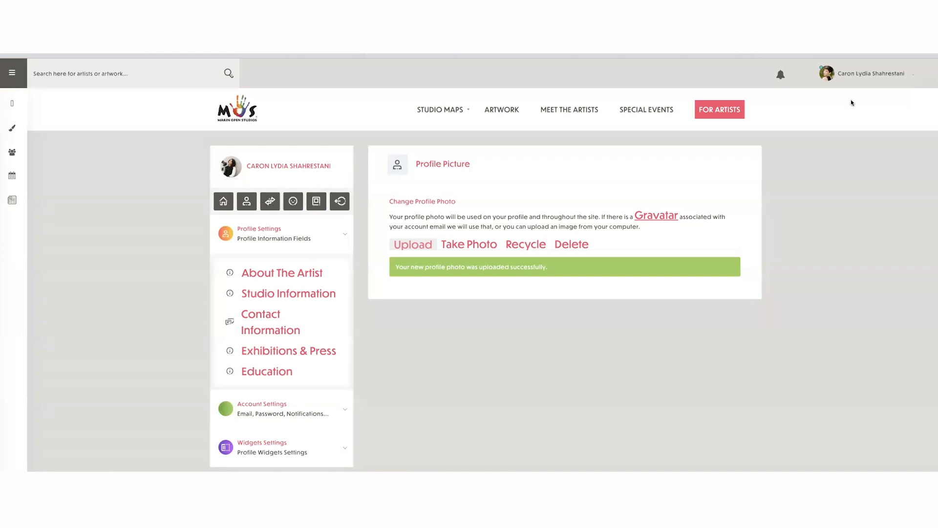
- View the new photo on the artist profile page at full and narrow mobile window widths, and restore the wide window
{"action": "mouse_move", "coordinate": [877, 74]}
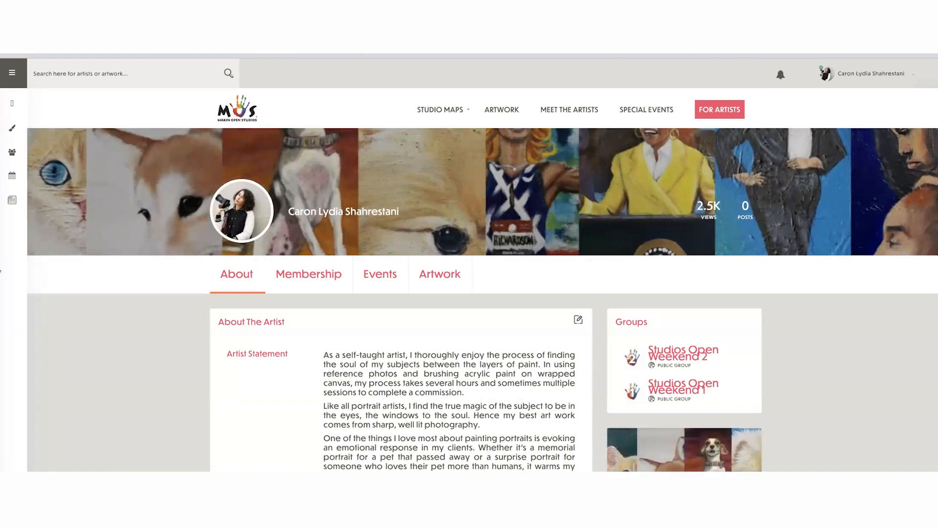
{"action": "left_click_drag", "start_coordinate": [0, 270], "coordinate": [768, 275]}
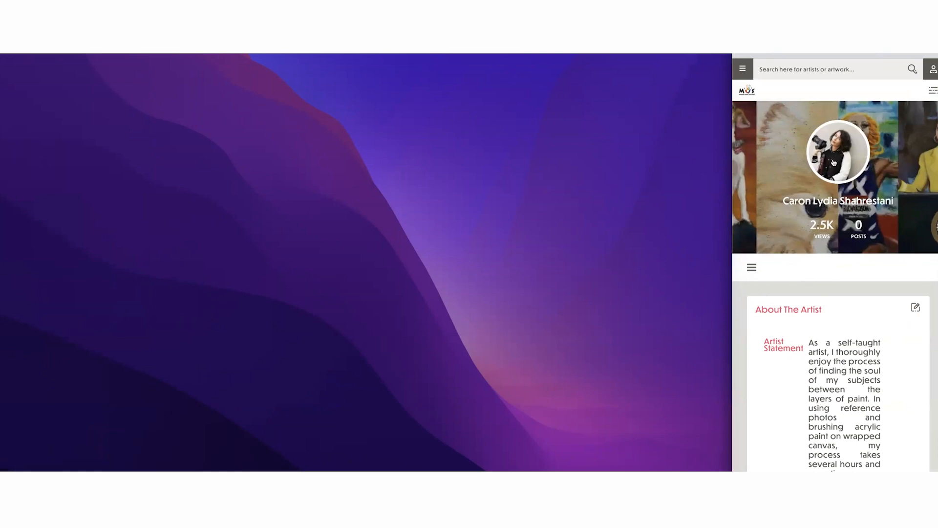
{"action": "left_click_drag", "start_coordinate": [730, 307], "coordinate": [0, 274]}
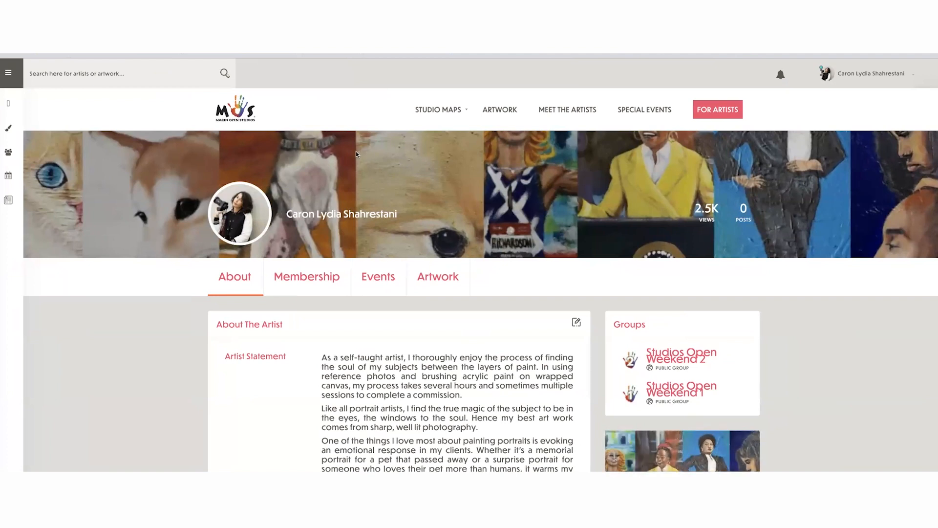
{"action": "left_click", "coordinate": [868, 71]}
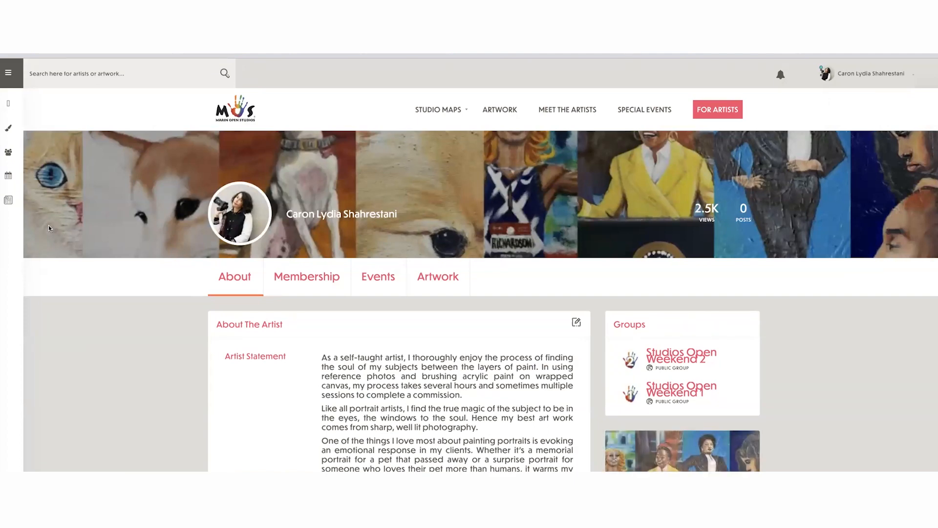
{"action": "left_click_drag", "start_coordinate": [1, 246], "coordinate": [1, 189]}
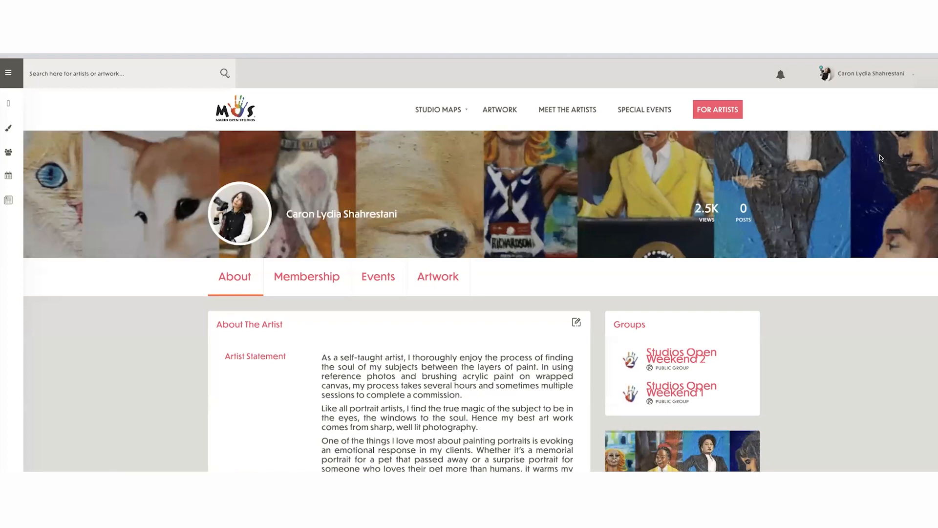
- Open the Update Banner Image page of the artist account
{"action": "left_click", "coordinate": [906, 72]}
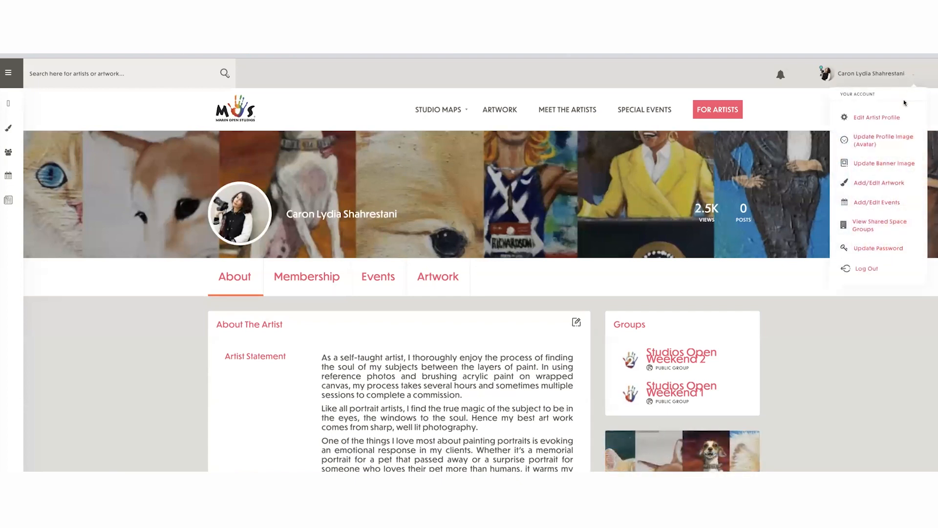
{"action": "left_click", "coordinate": [888, 165]}
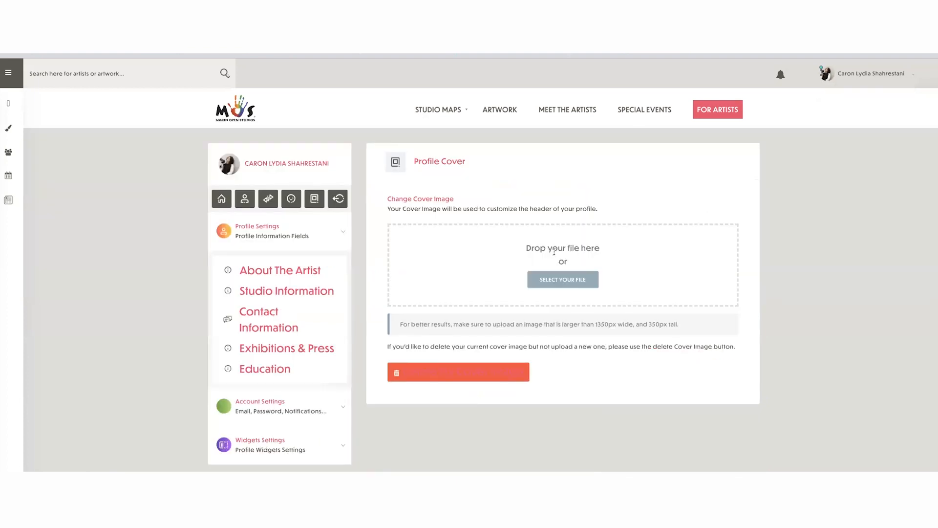
- Search the computer for "art" in the file chooser and upload the CaronArt image as the profile's cover image
{"action": "left_click", "coordinate": [557, 281]}
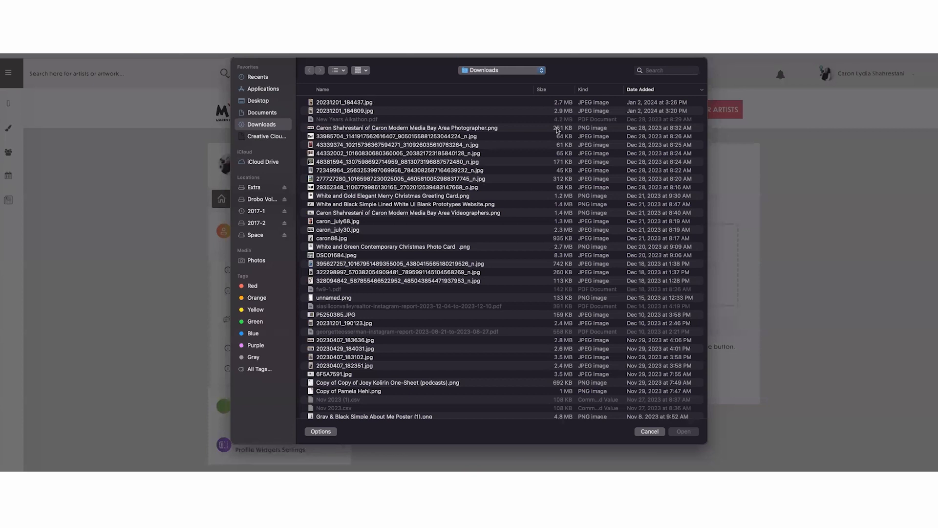
{"action": "left_click", "coordinate": [658, 70]}
{"action": "type", "text": "art"}
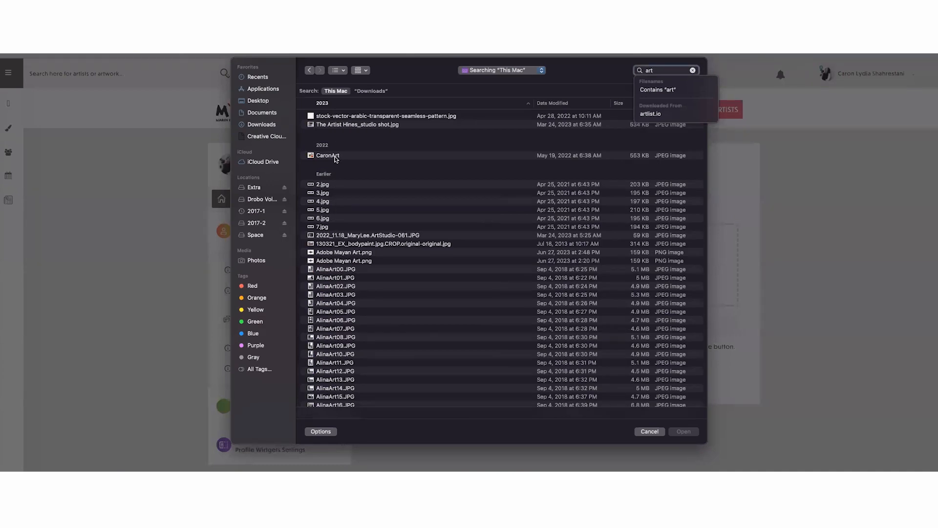
{"action": "left_click", "coordinate": [336, 155]}
{"action": "left_click", "coordinate": [686, 432]}
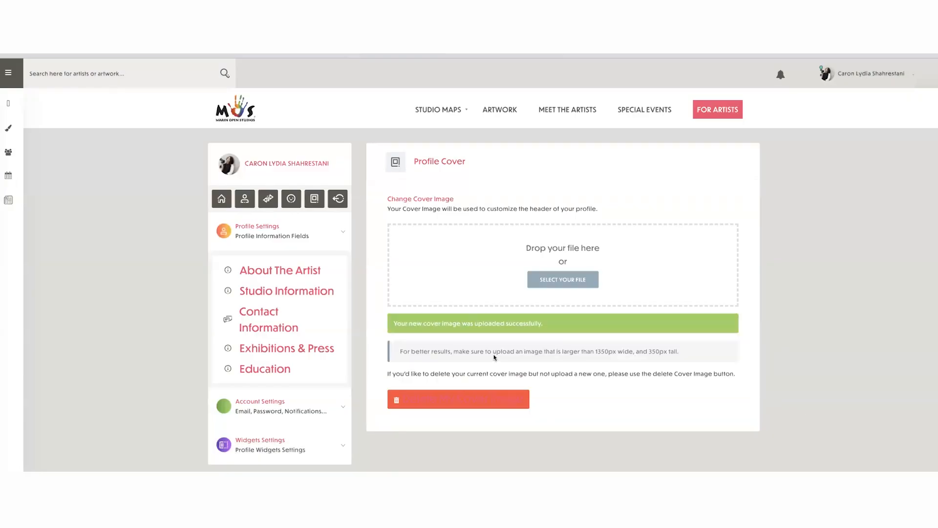
- View the new cover image on the artist profile at full and narrow mobile window widths, and restore the wide window
{"action": "left_click", "coordinate": [244, 200]}
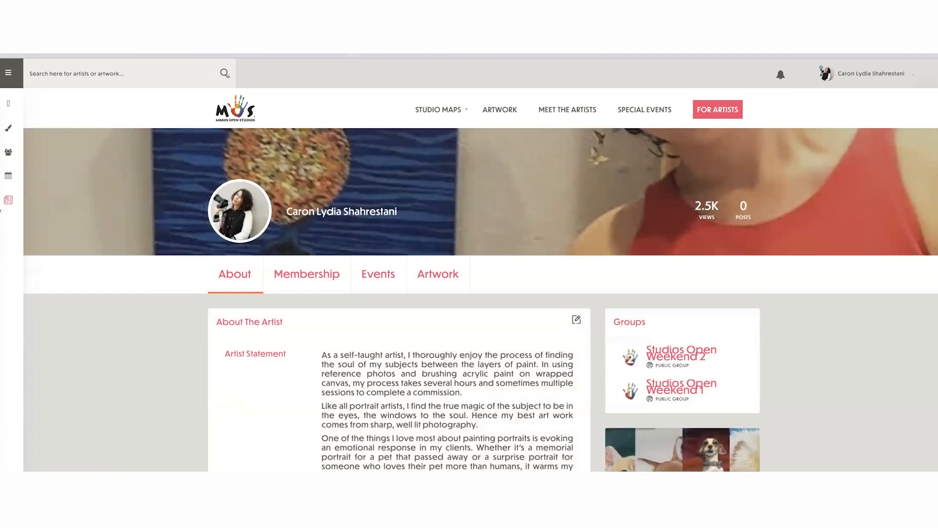
{"action": "left_click_drag", "start_coordinate": [140, 201], "coordinate": [688, 192]}
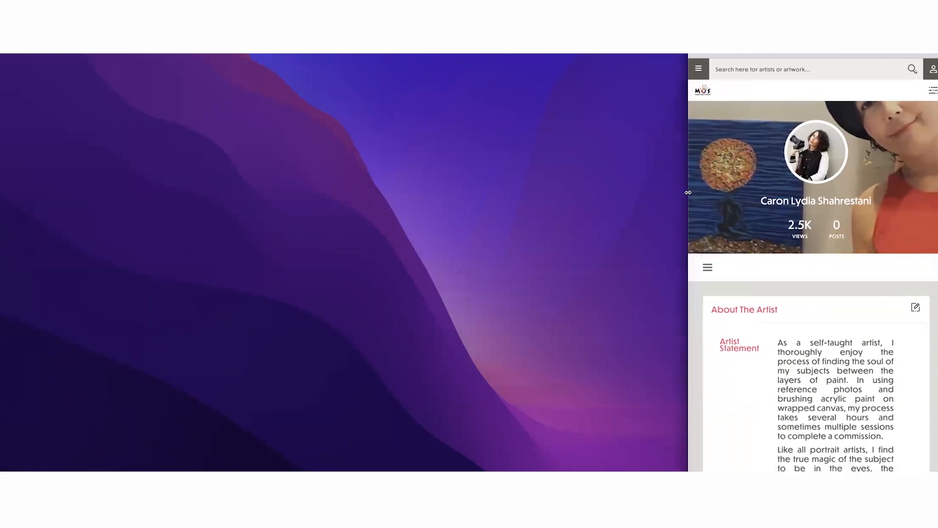
{"action": "double_click", "coordinate": [688, 192]}
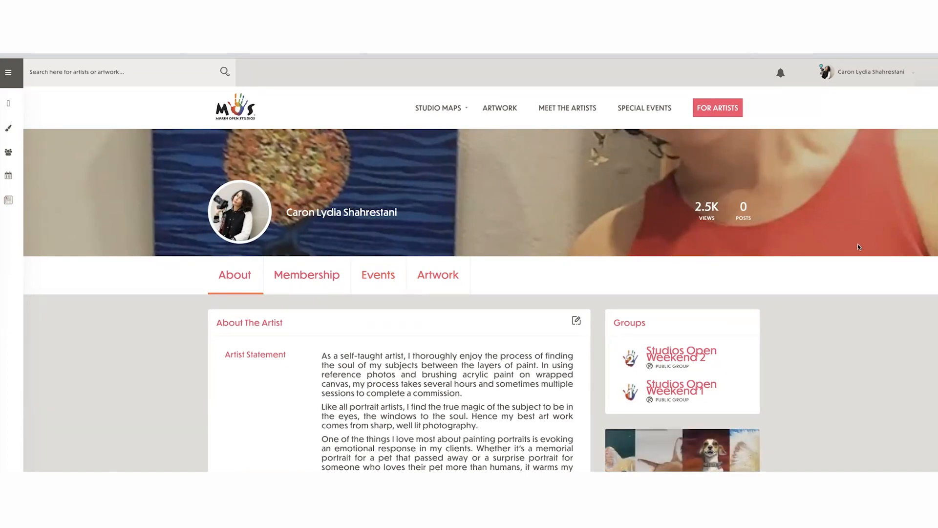
- Review the artist account's options and open the Update Profile Image (Avatar) page
{"action": "left_click", "coordinate": [888, 72]}
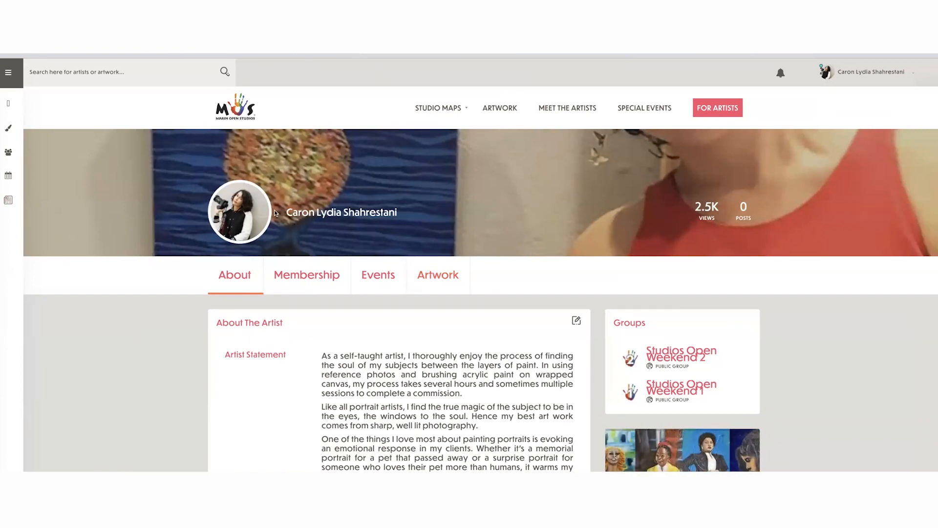
{"action": "left_click", "coordinate": [898, 71]}
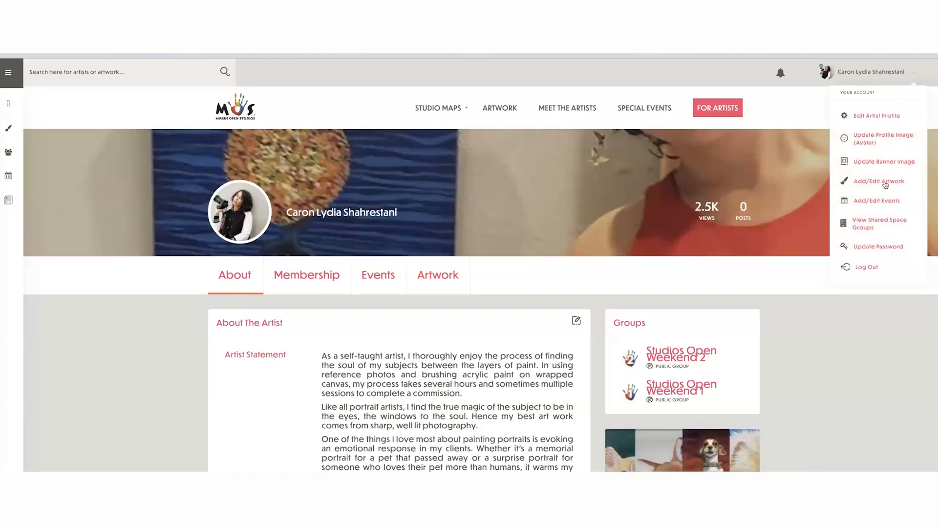
{"action": "scroll", "coordinate": [886, 184], "scroll_direction": "up", "scroll_amount": 1}
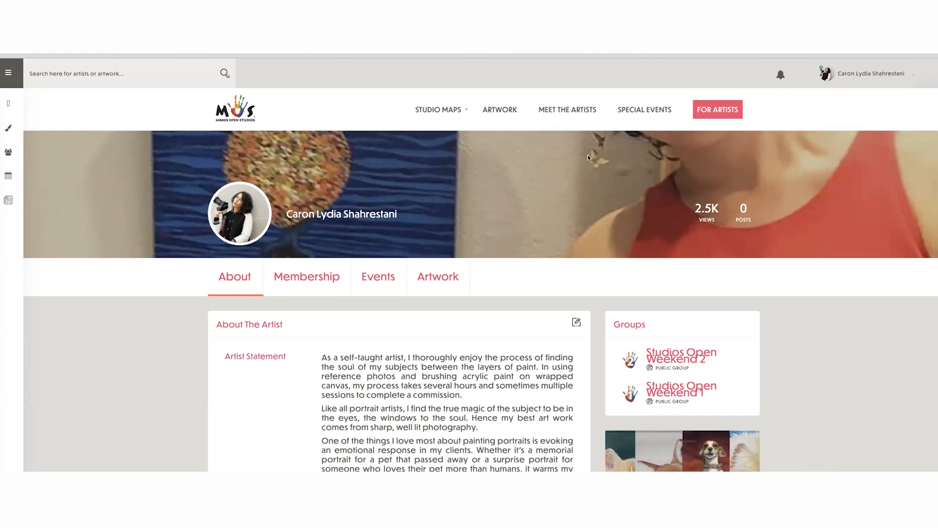
{"action": "mouse_move", "coordinate": [875, 73]}
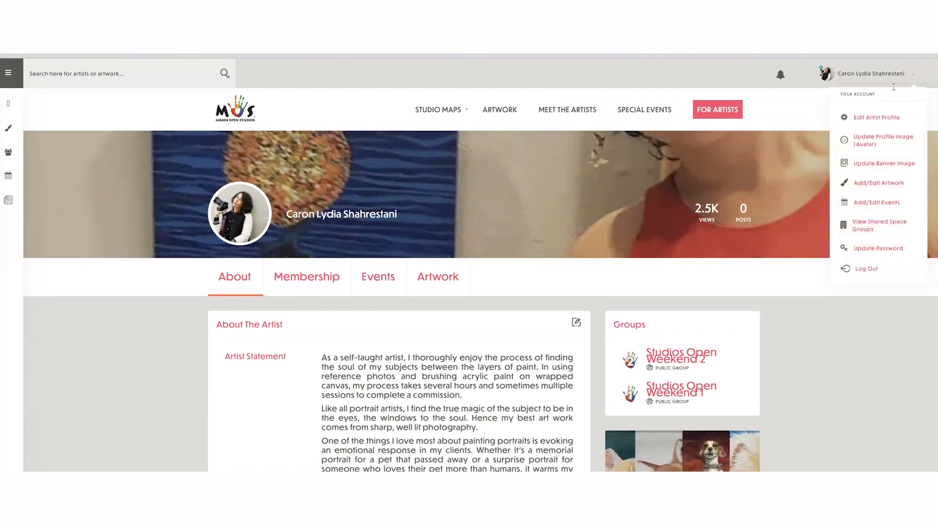
{"action": "left_click", "coordinate": [890, 139]}
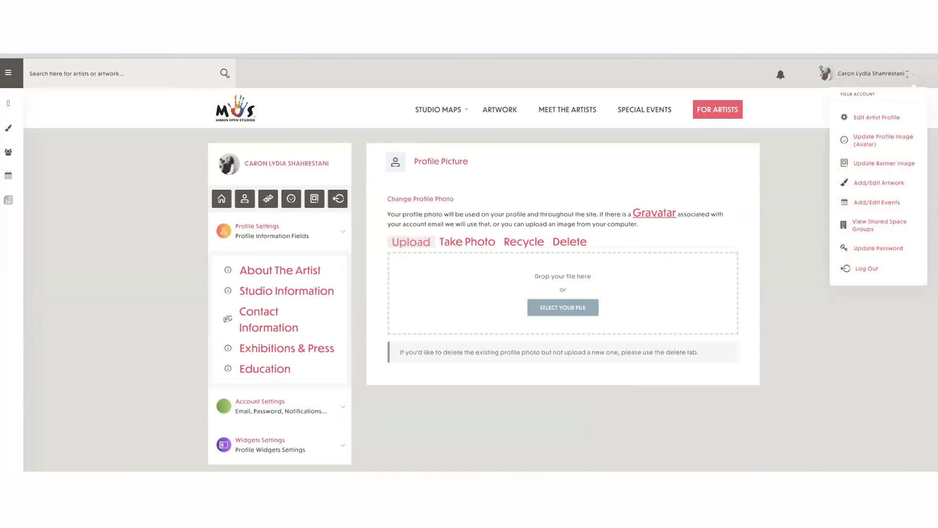
- Try to upload CaronArt.jpg again from the Update Banner Image page, and return to the artist profile
{"action": "left_click", "coordinate": [888, 166]}
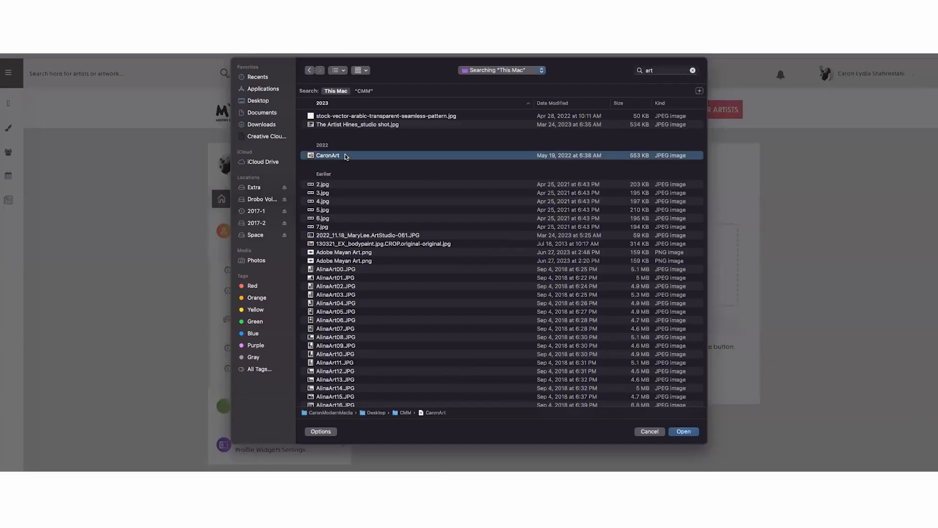
{"action": "left_click", "coordinate": [682, 431]}
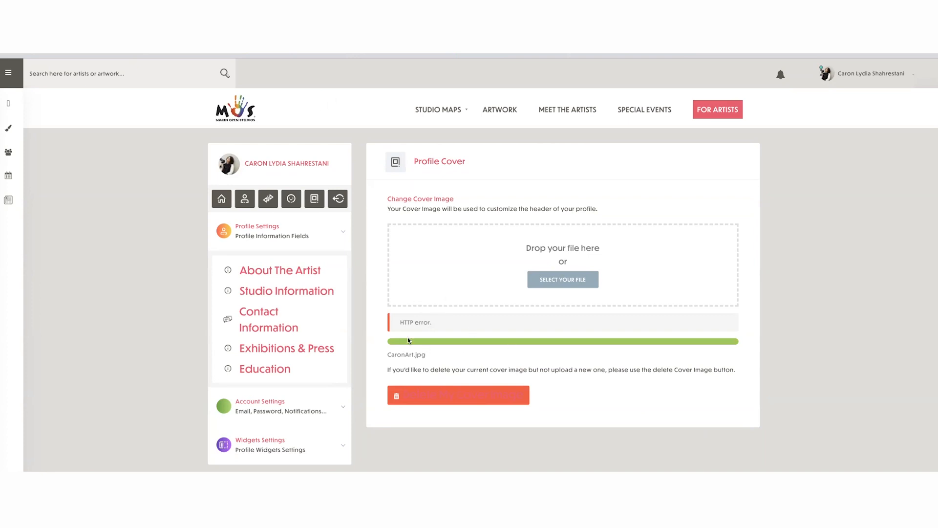
{"action": "left_click", "coordinate": [245, 201]}
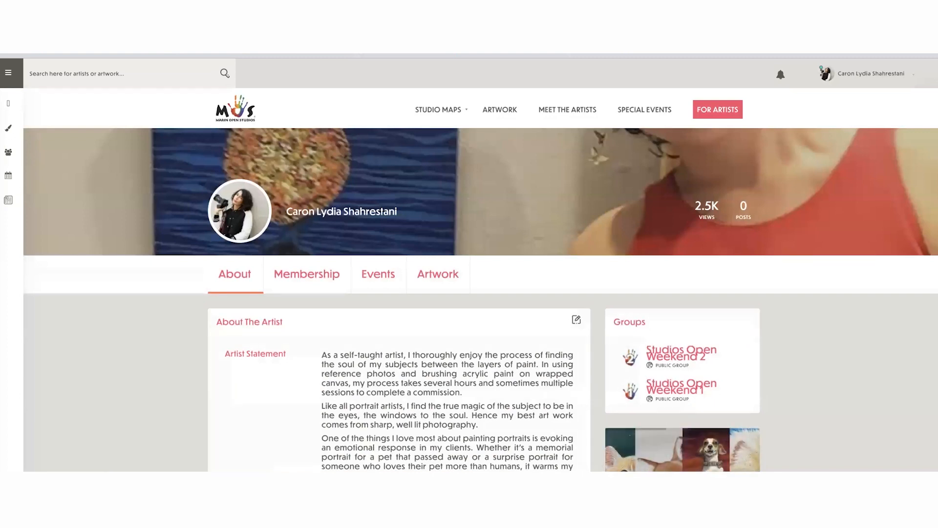
- Open Canva in a new tab, view the untitled email header design with the four-photo collage, and return to the artist profile
{"action": "key", "text": "super+t"}
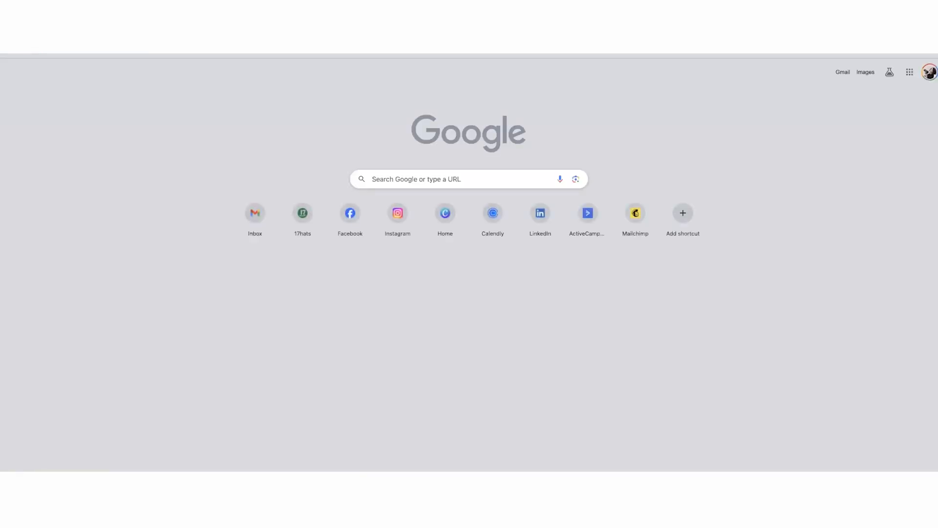
{"action": "type", "text": "canva"}
{"action": "key", "text": "Return"}
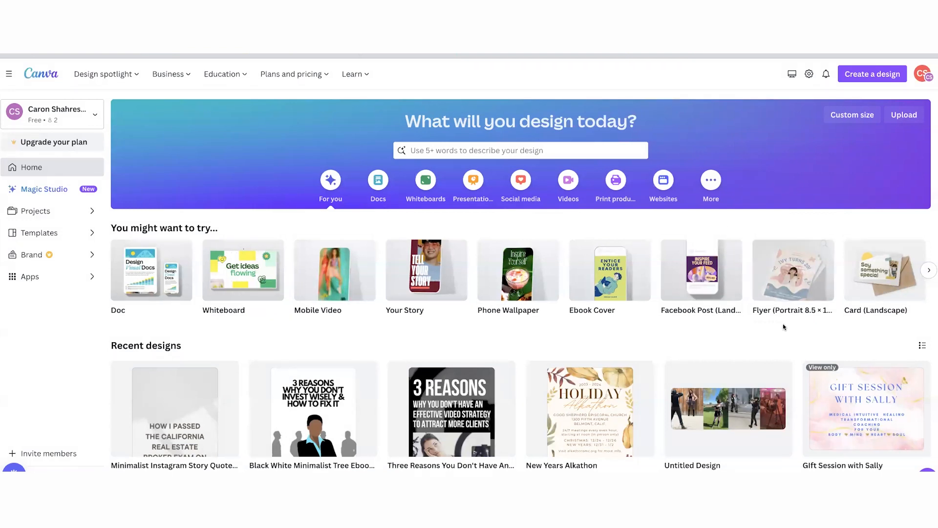
{"action": "left_click", "coordinate": [729, 397]}
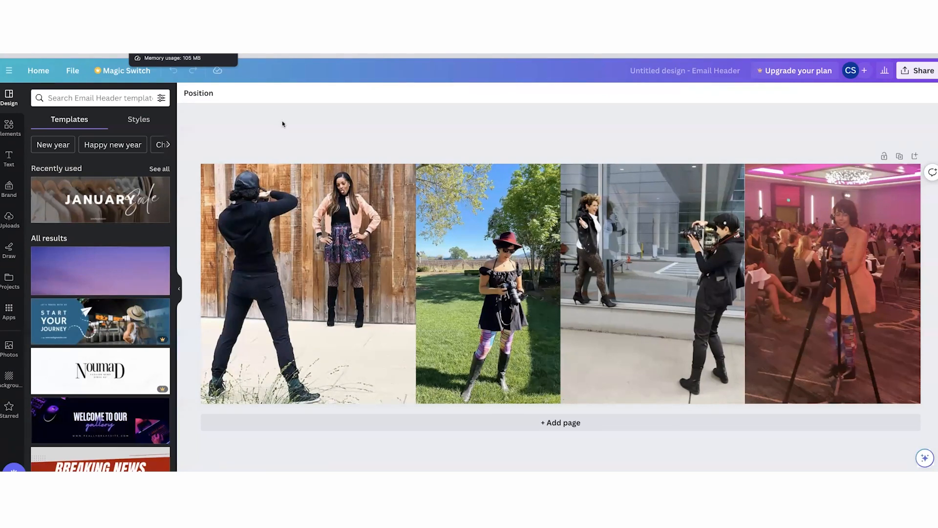
{"action": "left_click", "coordinate": [327, 195]}
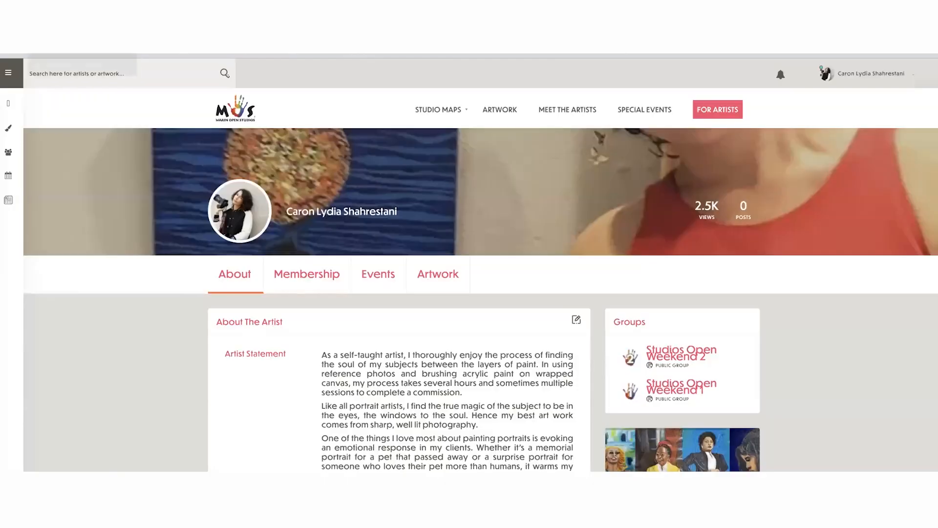
- Open the Add/Edit Artwork page from the artist account options, and return to the profile's About section
{"action": "mouse_move", "coordinate": [852, 78]}
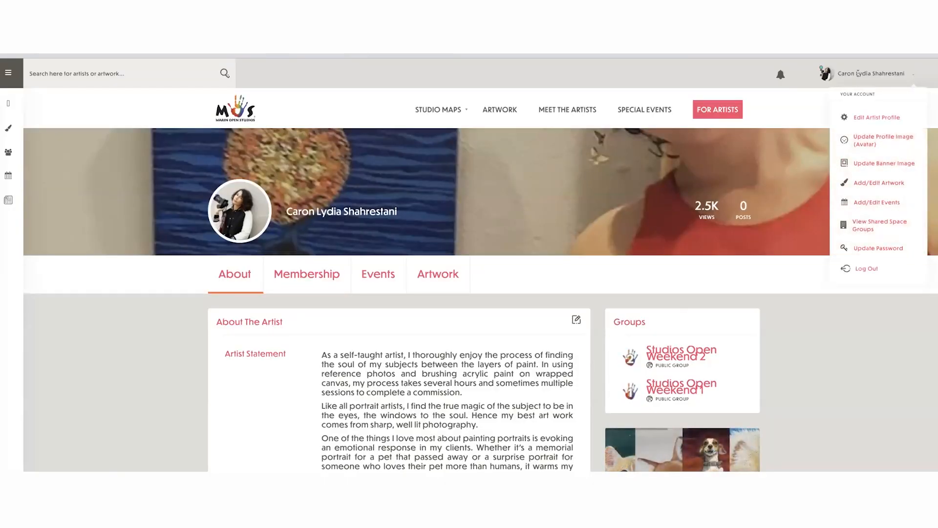
{"action": "left_click", "coordinate": [878, 183]}
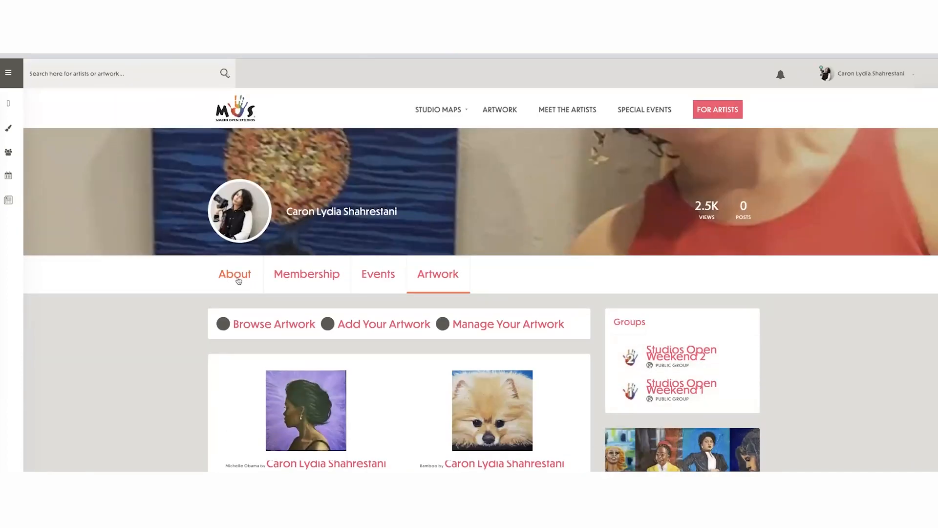
{"action": "left_click", "coordinate": [239, 280]}
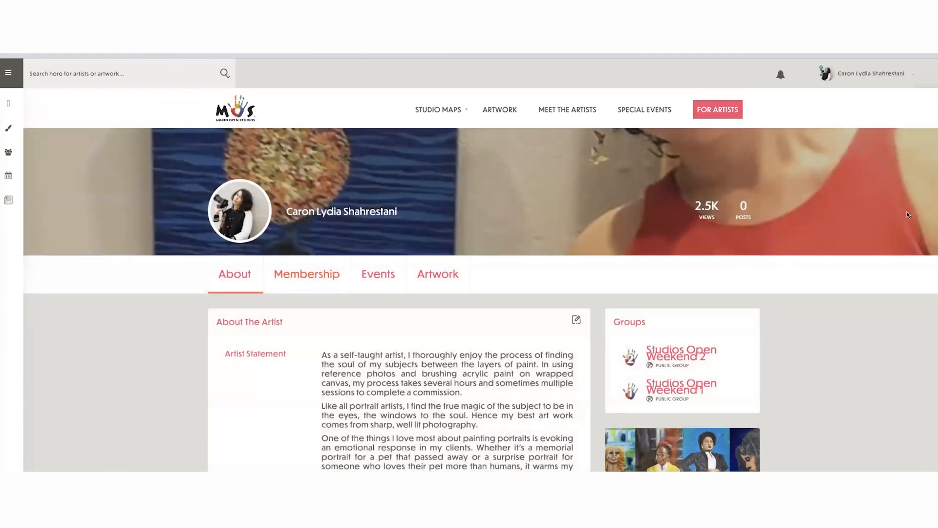
- Open the profile's Artwork section and examine the listed paintings, their titles and the artwork management options
{"action": "mouse_move", "coordinate": [879, 74]}
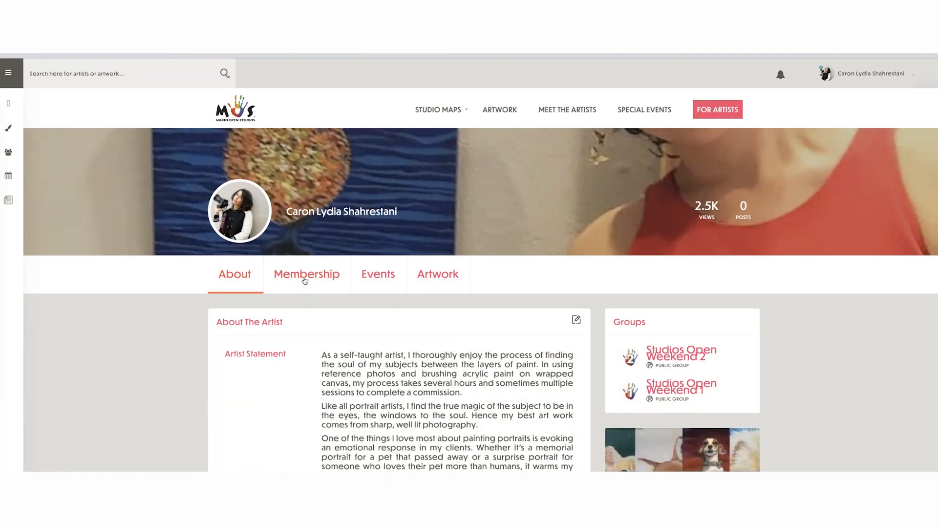
{"action": "left_click", "coordinate": [444, 279]}
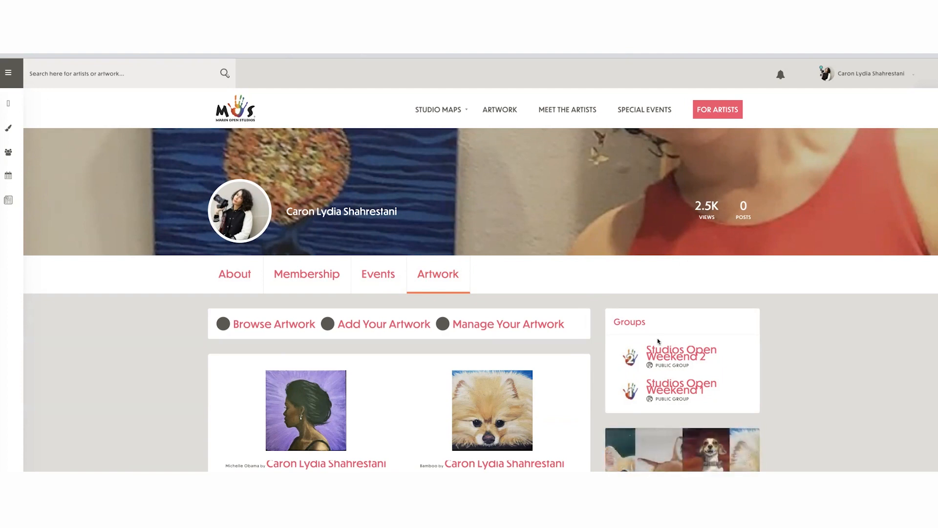
{"action": "scroll", "coordinate": [836, 348], "scroll_direction": "down", "scroll_amount": 2}
{"action": "scroll", "coordinate": [836, 348], "scroll_direction": "down", "scroll_amount": 3}
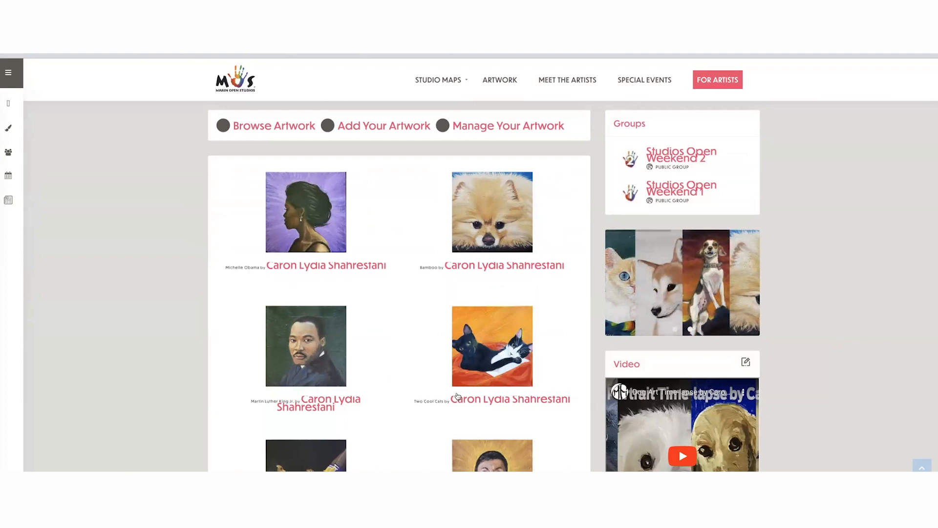
{"action": "scroll", "coordinate": [379, 336], "scroll_direction": "down", "scroll_amount": 2}
{"action": "scroll", "coordinate": [379, 336], "scroll_direction": "down", "scroll_amount": 1}
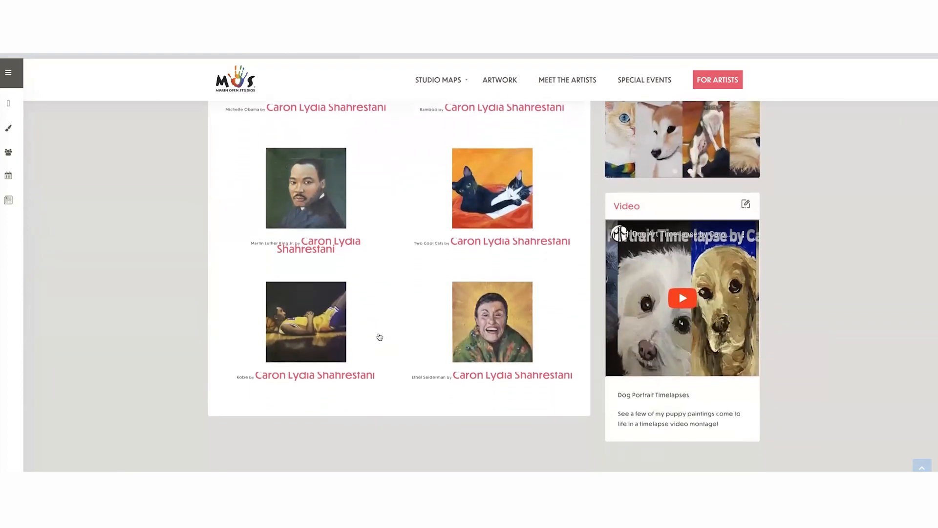
{"action": "scroll", "coordinate": [379, 336], "scroll_direction": "up", "scroll_amount": 2}
{"action": "scroll", "coordinate": [379, 336], "scroll_direction": "up", "scroll_amount": 1}
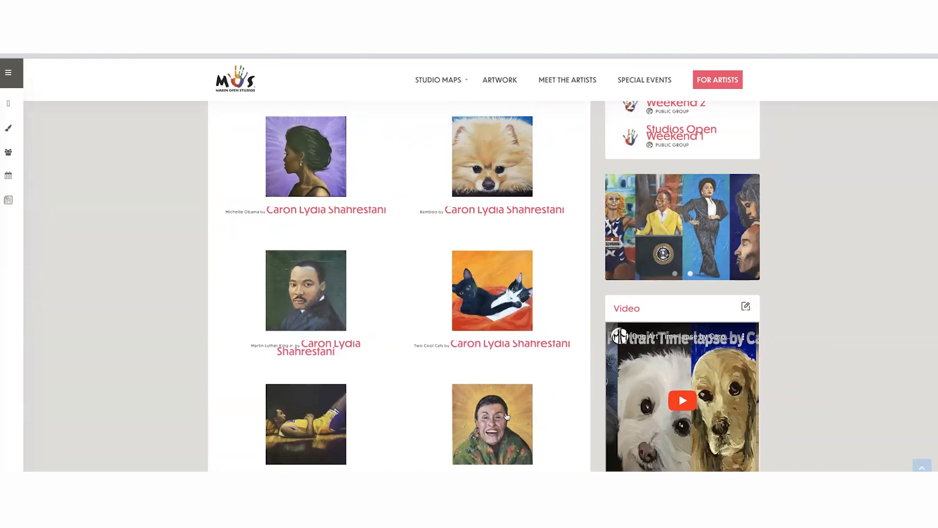
{"action": "scroll", "coordinate": [506, 414], "scroll_direction": "down", "scroll_amount": 1}
{"action": "scroll", "coordinate": [507, 414], "scroll_direction": "up", "scroll_amount": 1}
{"action": "scroll", "coordinate": [507, 414], "scroll_direction": "down", "scroll_amount": 1}
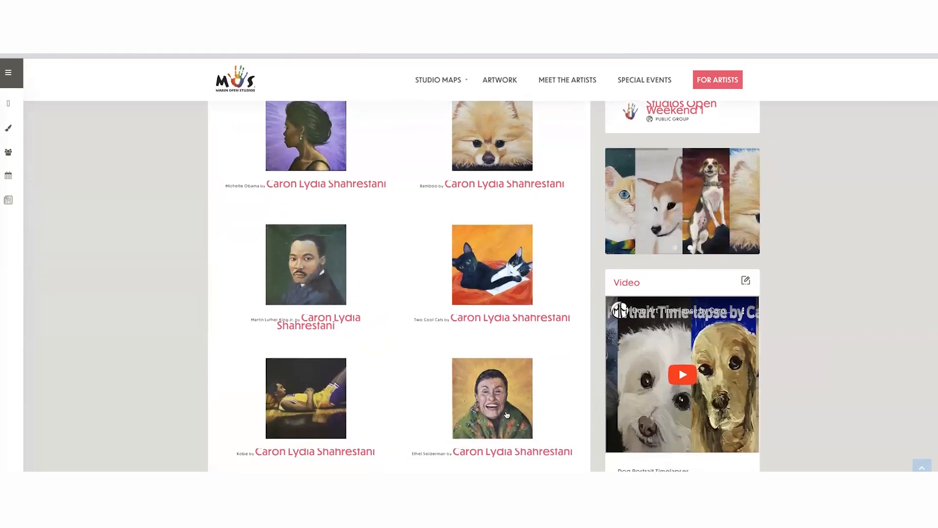
{"action": "scroll", "coordinate": [507, 414], "scroll_direction": "up", "scroll_amount": 1}
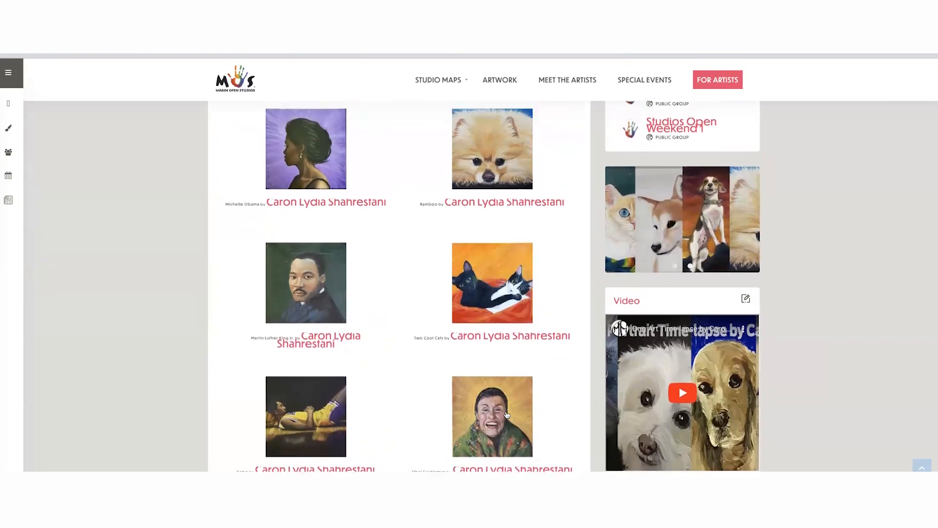
{"action": "scroll", "coordinate": [507, 414], "scroll_direction": "down", "scroll_amount": 1}
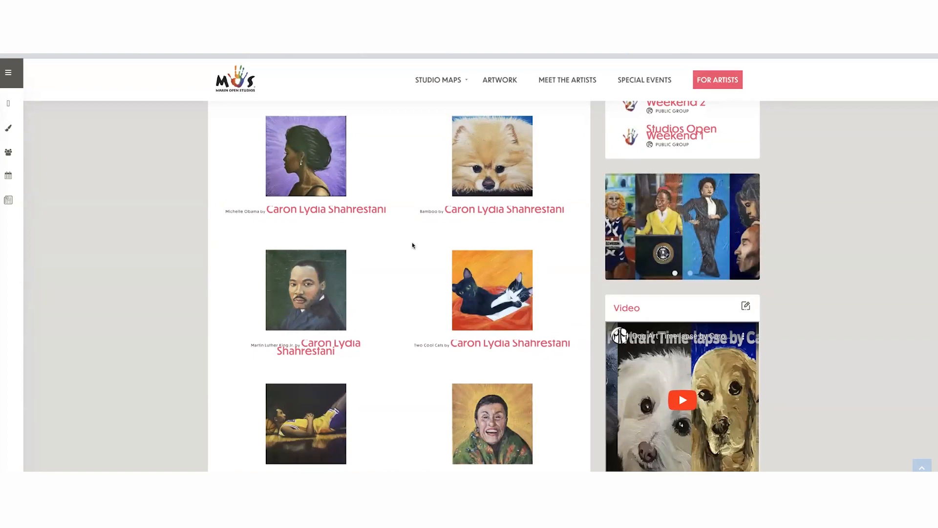
{"action": "scroll", "coordinate": [429, 242], "scroll_direction": "up", "scroll_amount": 3}
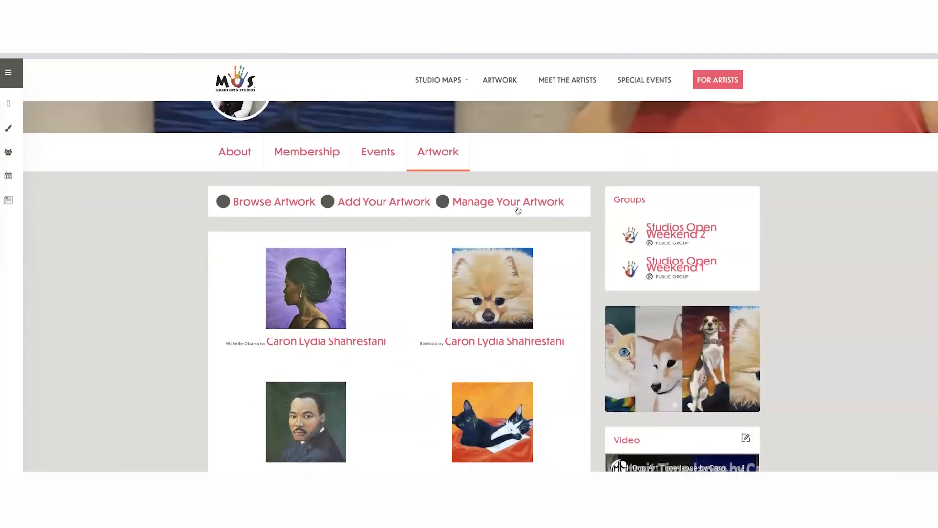
- Open the Add Your Artwork form and look over its contact and item information fields
{"action": "left_click", "coordinate": [384, 202]}
{"action": "scroll", "coordinate": [646, 223], "scroll_direction": "down", "scroll_amount": 1}
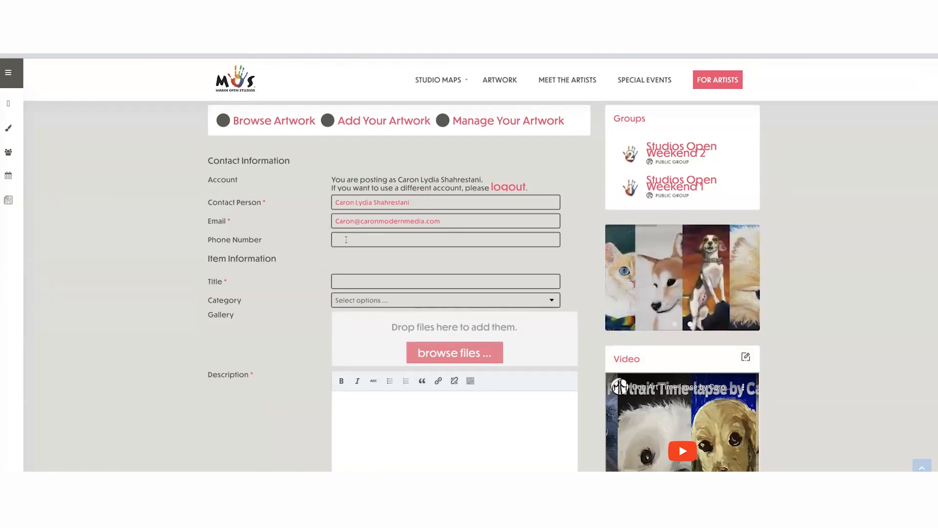
{"action": "scroll", "coordinate": [389, 252], "scroll_direction": "up", "scroll_amount": 1}
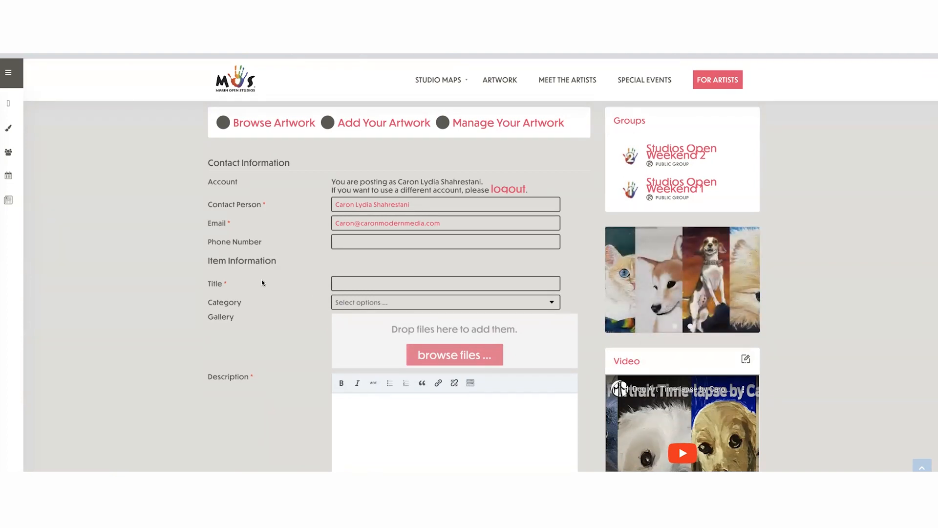
- Enter "Cute Puppy Dog Portrait" as the title of the new artwork
{"action": "left_click", "coordinate": [366, 283]}
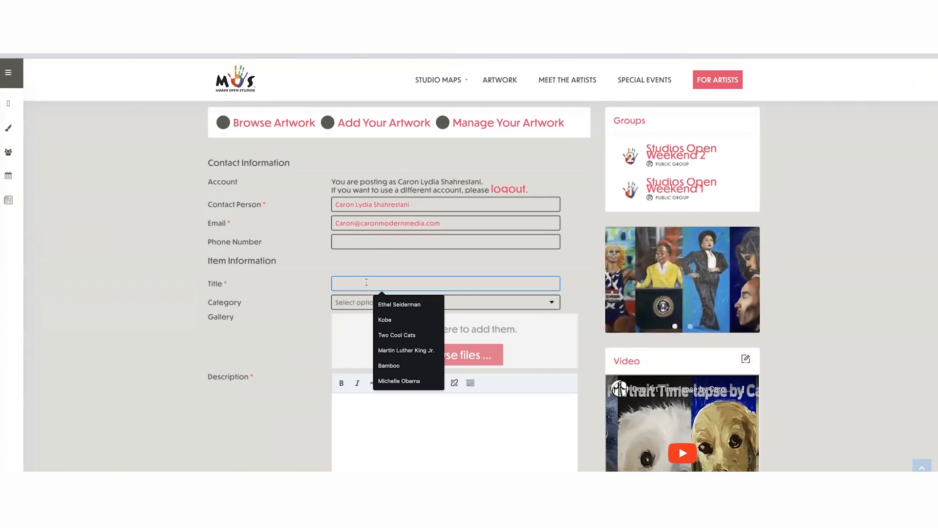
{"action": "type", "text": "Cute Puppy Dog P"}
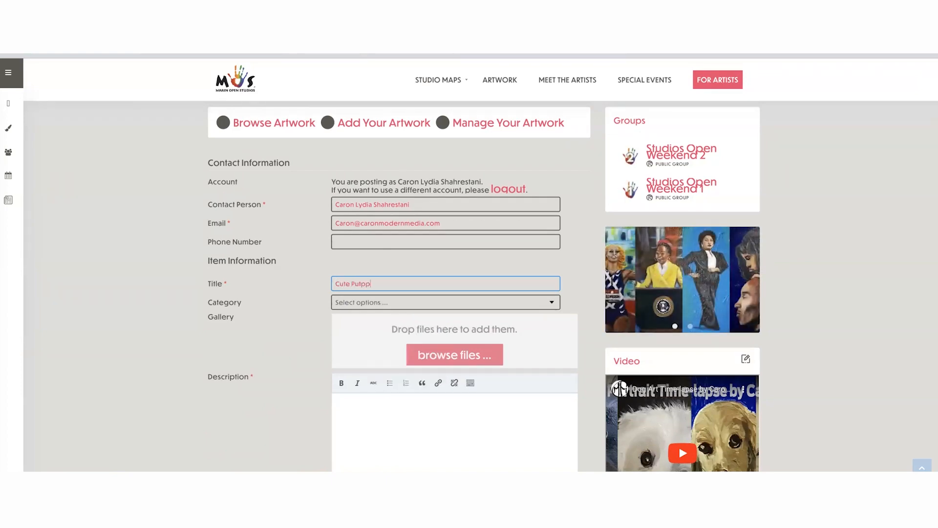
{"action": "type", "text": "ort"}
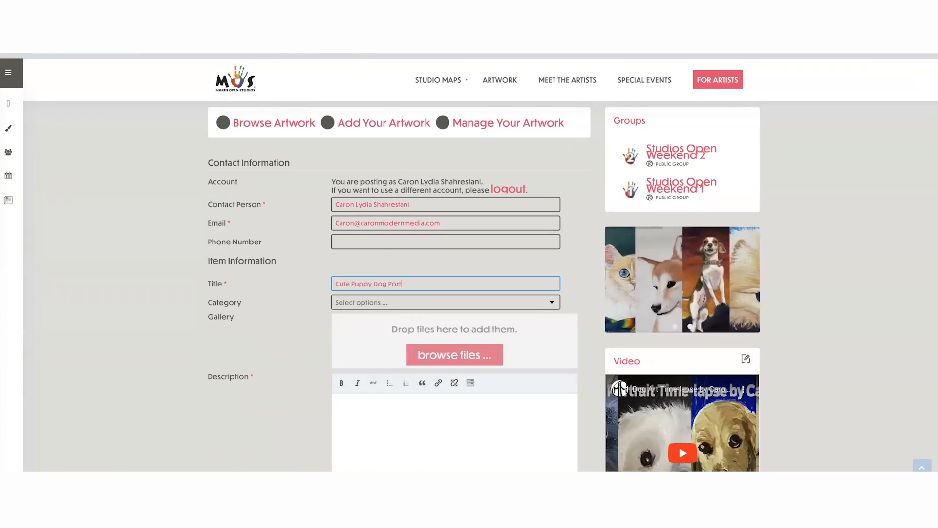
{"action": "type", "text": "rait"}
- Try the Bedroom and PAINT: Acrylic options for the artwork's category and clear each one again
{"action": "left_click", "coordinate": [350, 303]}
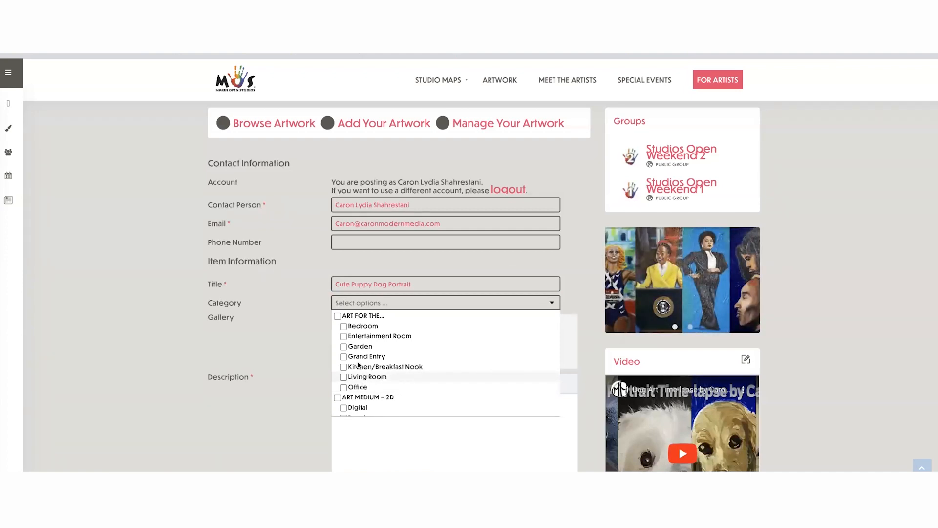
{"action": "left_click", "coordinate": [367, 326]}
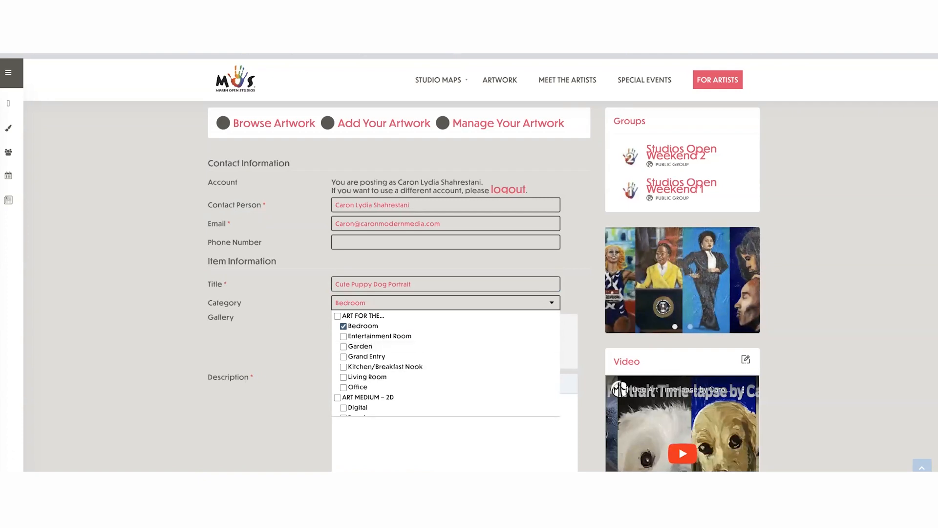
{"action": "left_click", "coordinate": [361, 326]}
{"action": "scroll", "coordinate": [386, 354], "scroll_direction": "down", "scroll_amount": 1}
{"action": "scroll", "coordinate": [386, 354], "scroll_direction": "down", "scroll_amount": 3}
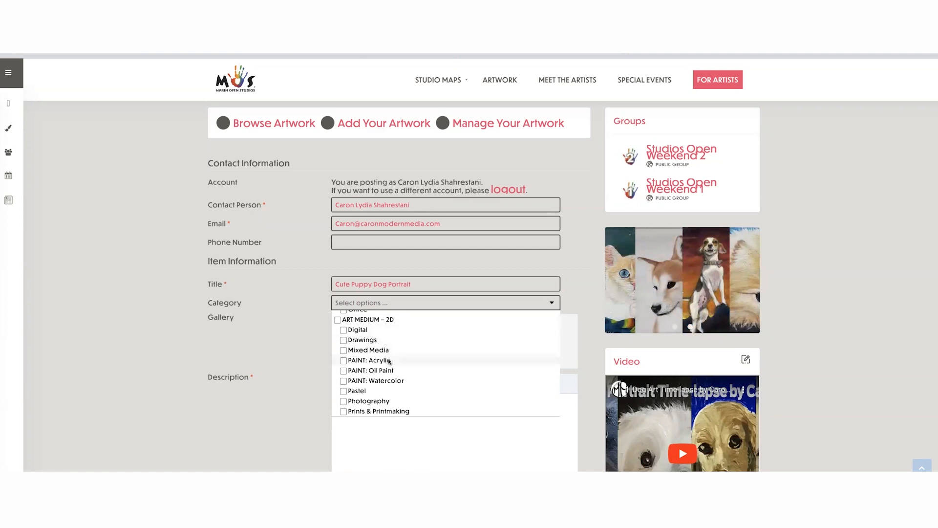
{"action": "scroll", "coordinate": [389, 371], "scroll_direction": "down", "scroll_amount": 1}
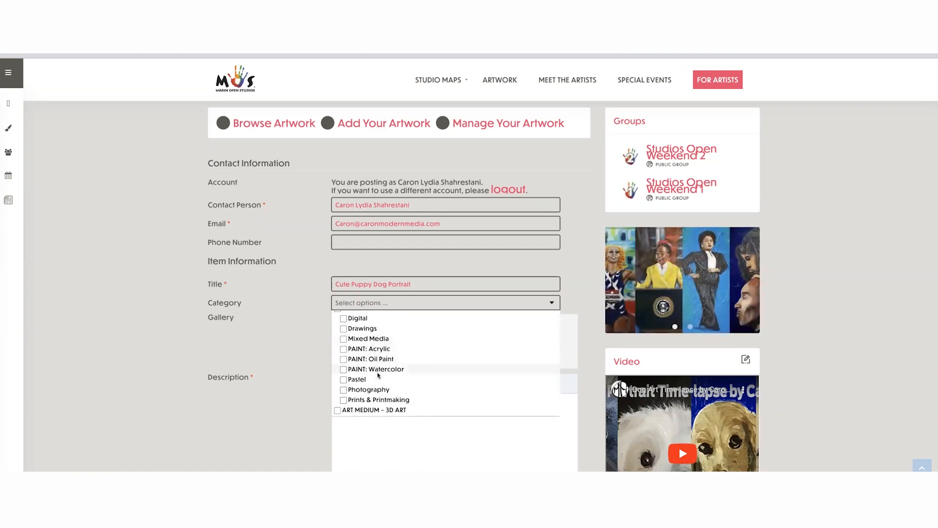
{"action": "left_click", "coordinate": [344, 349]}
{"action": "left_click", "coordinate": [344, 349]}
- Examine the remaining category options for 3D art, color theme, local imagery, price and size, style, and subject
{"action": "scroll", "coordinate": [382, 354], "scroll_direction": "down", "scroll_amount": 3}
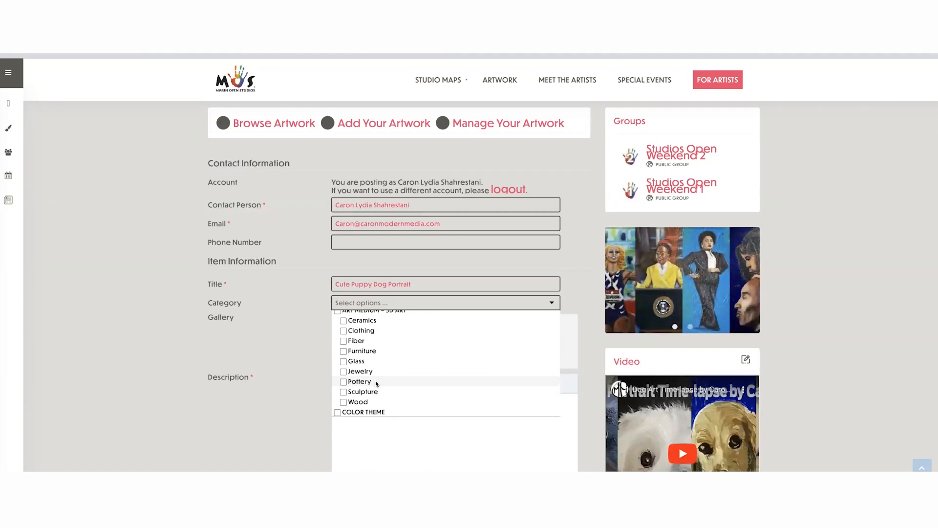
{"action": "scroll", "coordinate": [376, 383], "scroll_direction": "down", "scroll_amount": 3}
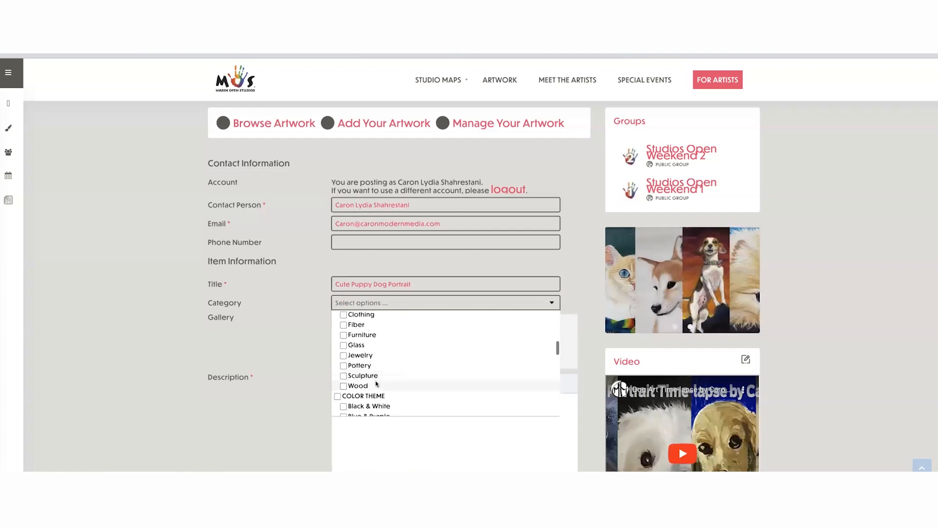
{"action": "scroll", "coordinate": [376, 383], "scroll_direction": "down", "scroll_amount": 1}
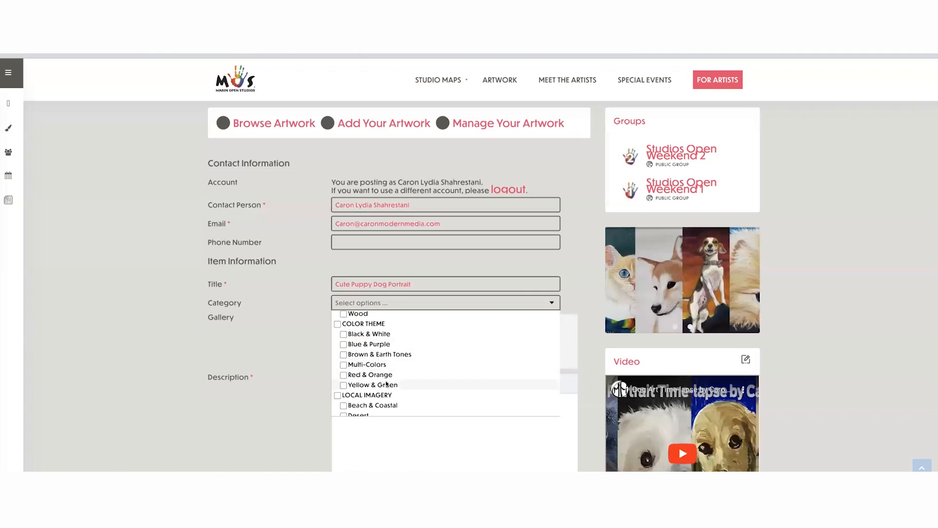
{"action": "scroll", "coordinate": [386, 384], "scroll_direction": "down", "scroll_amount": 3}
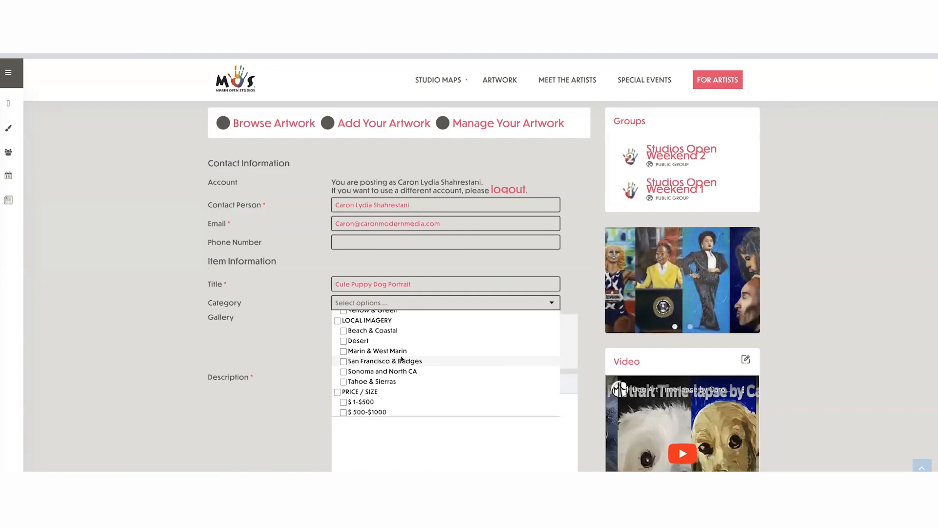
{"action": "scroll", "coordinate": [408, 363], "scroll_direction": "down", "scroll_amount": 3}
{"action": "scroll", "coordinate": [410, 364], "scroll_direction": "down", "scroll_amount": 1}
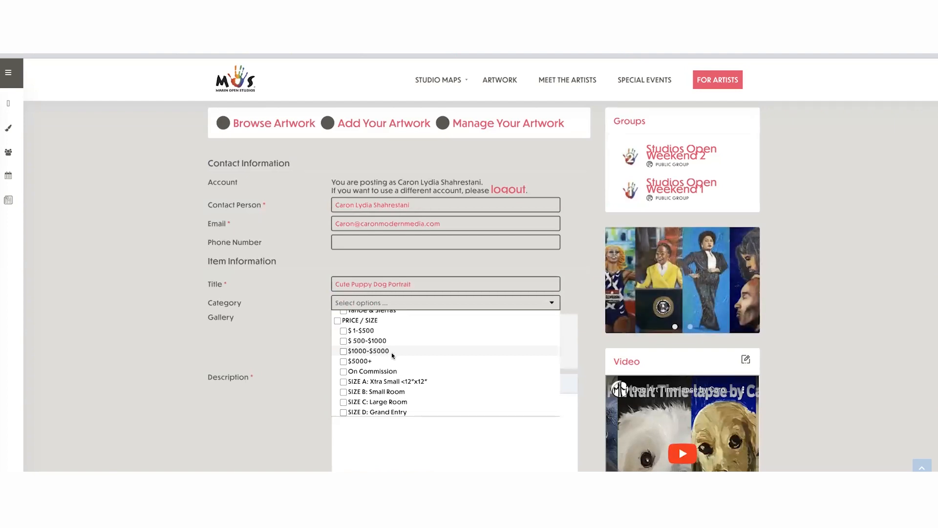
{"action": "scroll", "coordinate": [392, 353], "scroll_direction": "down", "scroll_amount": 3}
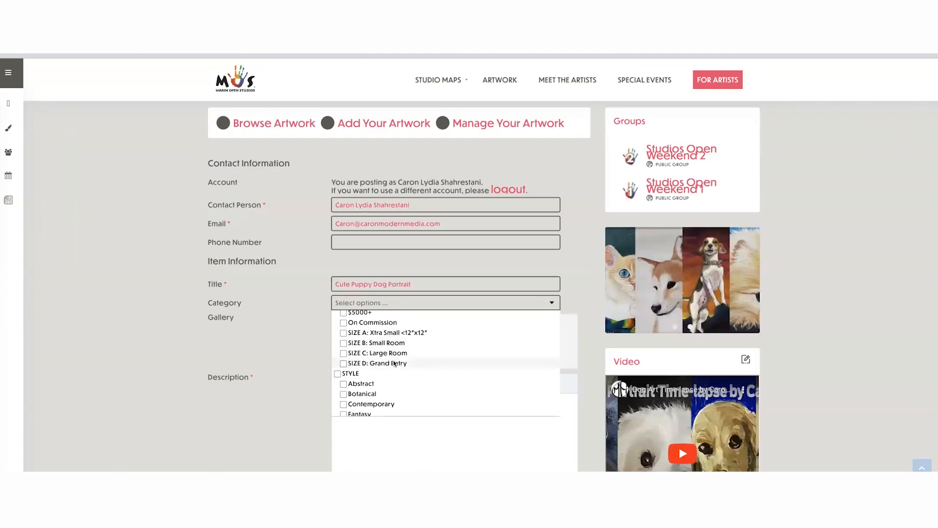
{"action": "scroll", "coordinate": [394, 362], "scroll_direction": "down", "scroll_amount": 3}
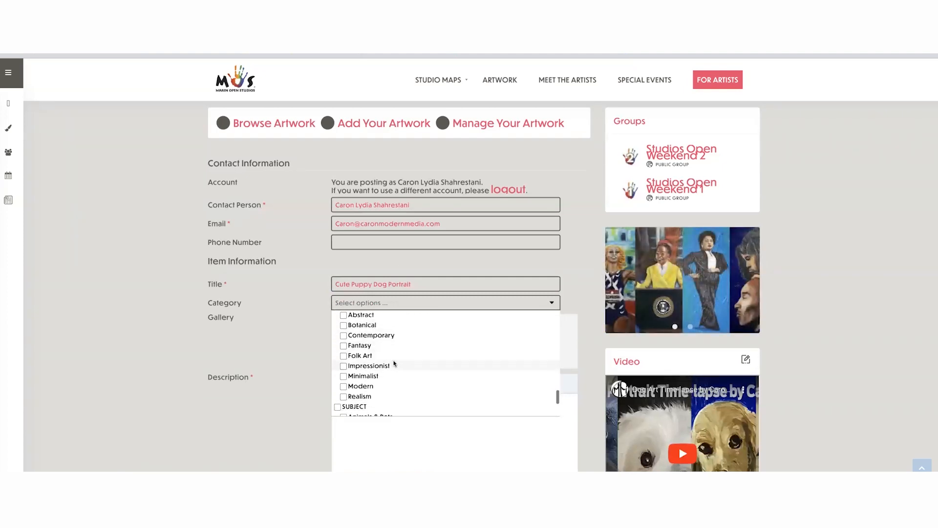
{"action": "scroll", "coordinate": [393, 363], "scroll_direction": "up", "scroll_amount": 1}
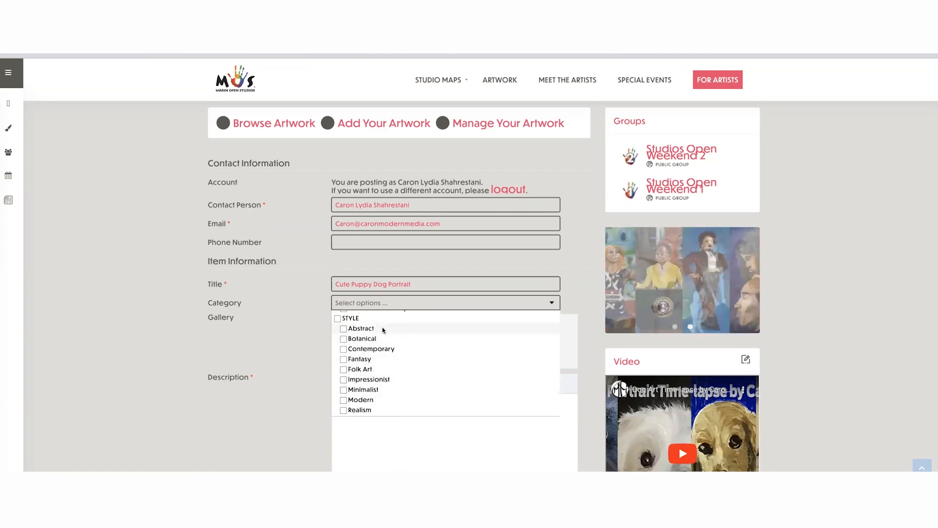
{"action": "scroll", "coordinate": [382, 394], "scroll_direction": "down", "scroll_amount": 2}
{"action": "scroll", "coordinate": [382, 394], "scroll_direction": "down", "scroll_amount": 2}
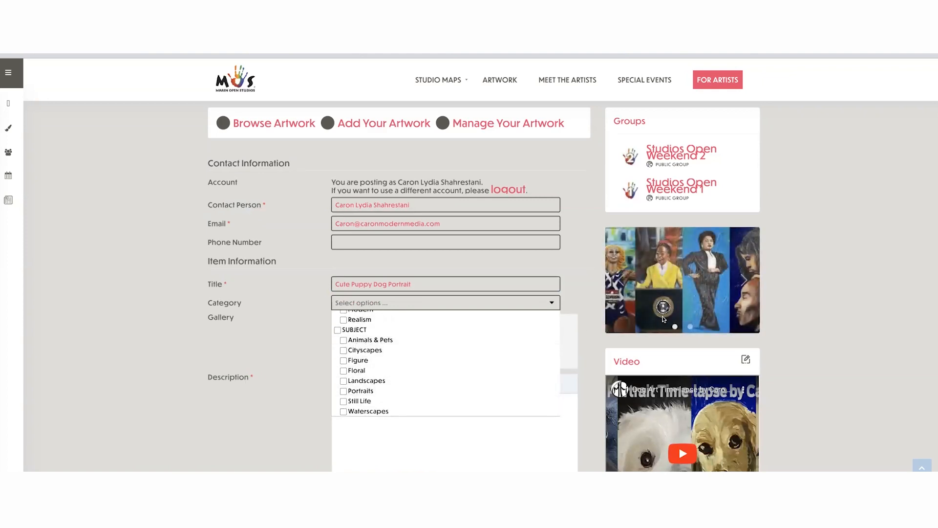
- Try the Animals & Pets and Portraits subjects for the artwork, clear both, and close the category options
{"action": "left_click", "coordinate": [344, 340]}
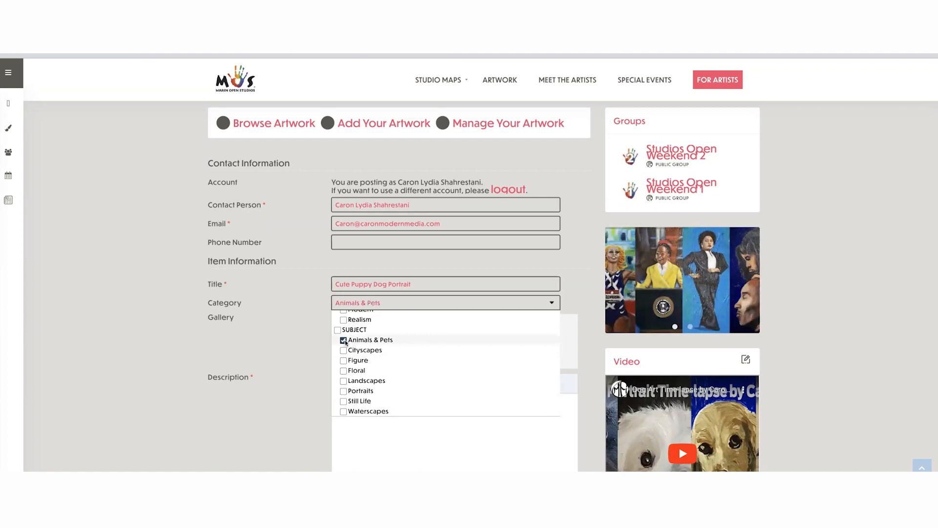
{"action": "left_click", "coordinate": [343, 341]}
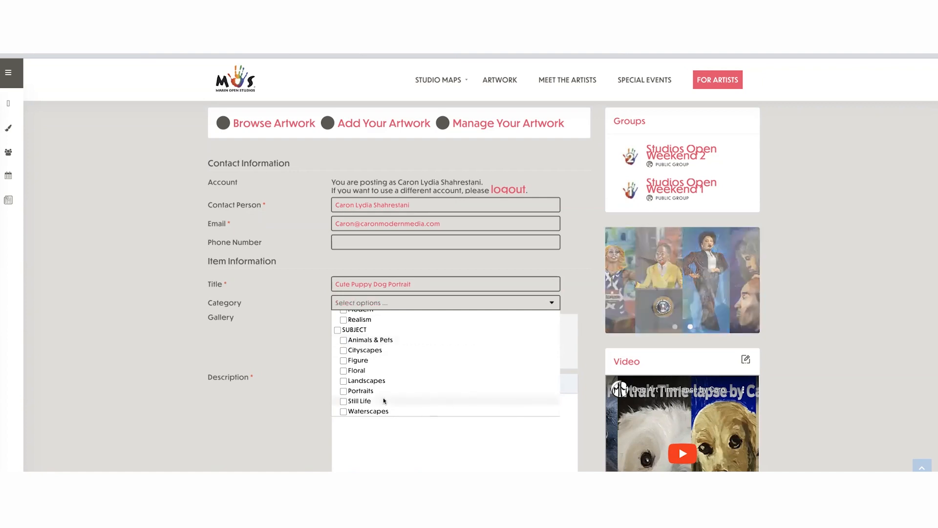
{"action": "left_click", "coordinate": [343, 391]}
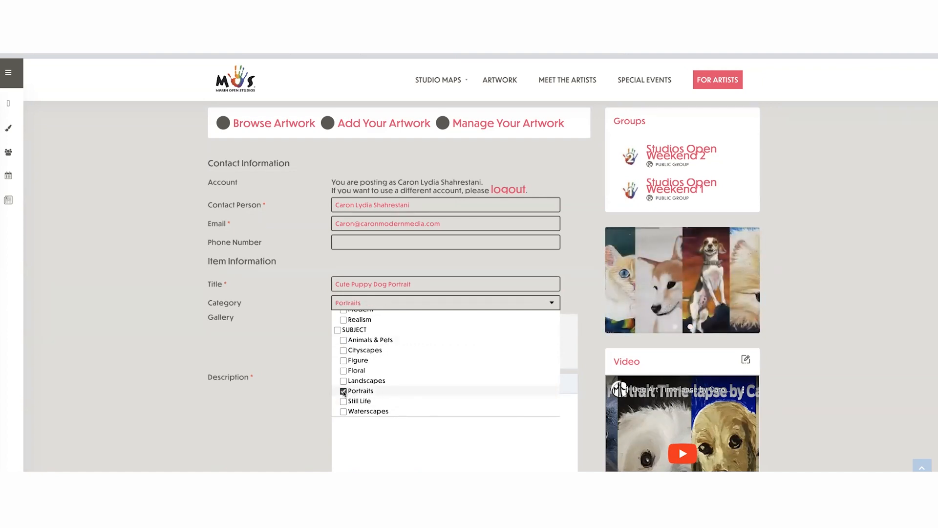
{"action": "left_click", "coordinate": [343, 391]}
{"action": "left_click", "coordinate": [307, 321]}
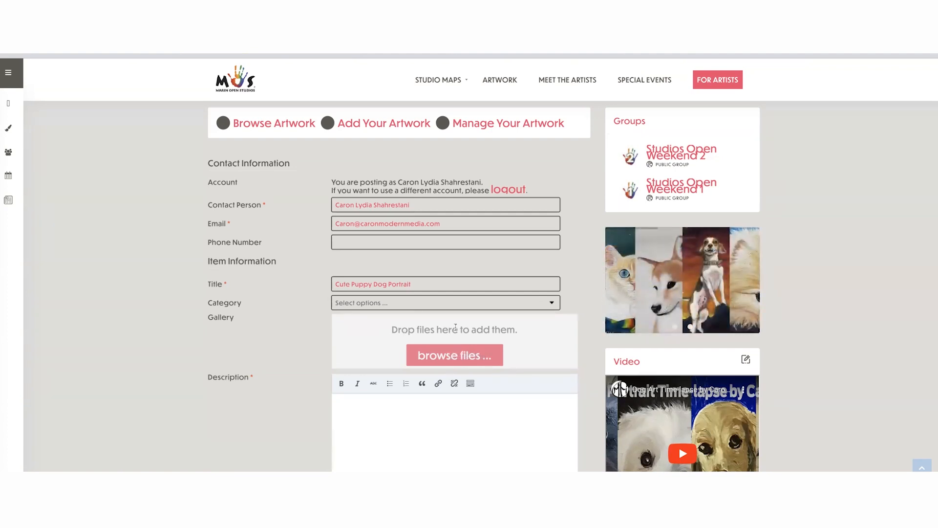
- Start entering a price for the artwork, clear it again, and move on to the location field
{"action": "scroll", "coordinate": [456, 328], "scroll_direction": "down", "scroll_amount": 2}
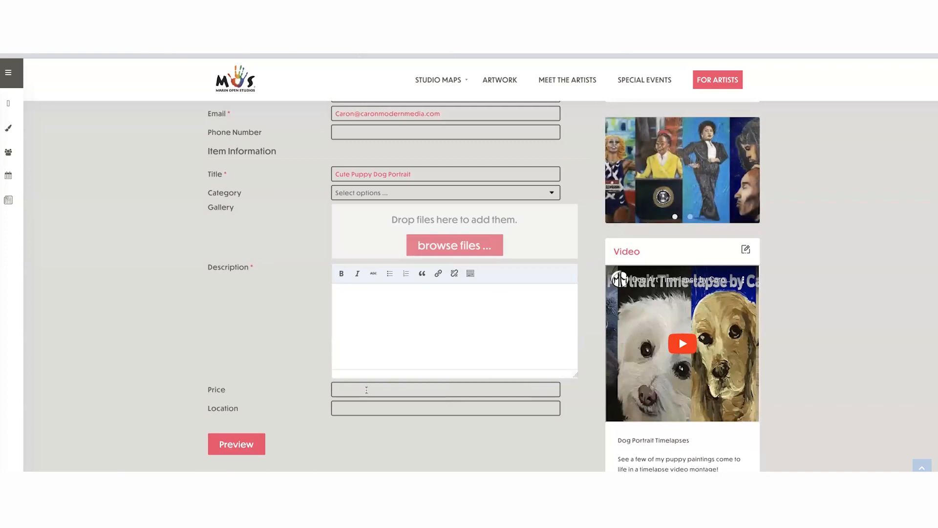
{"action": "left_click", "coordinate": [346, 387]}
{"action": "type", "text": "$0"}
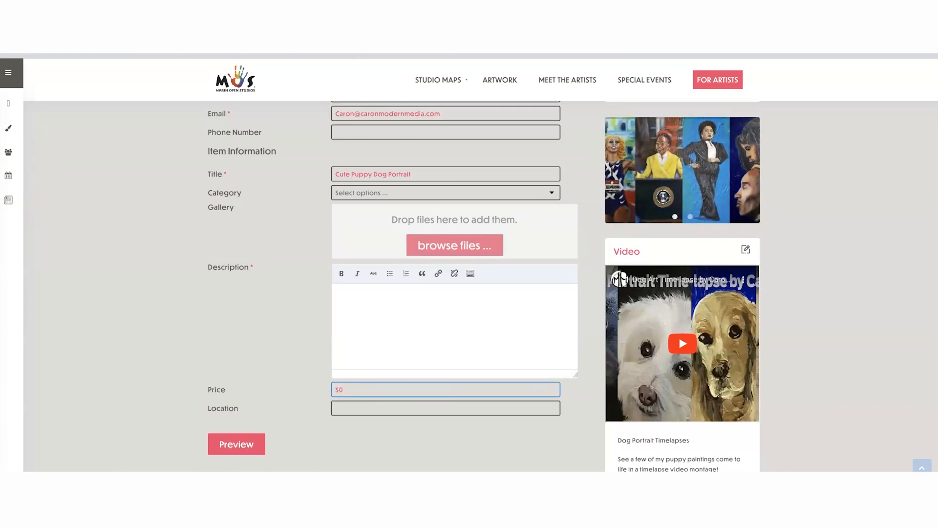
{"action": "key", "text": "BackSpace"}
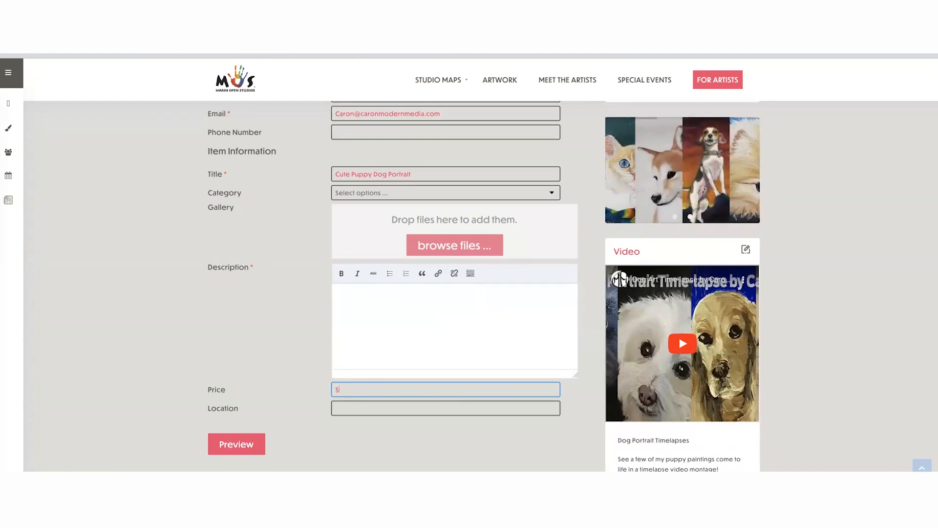
{"action": "left_click", "coordinate": [352, 406]}
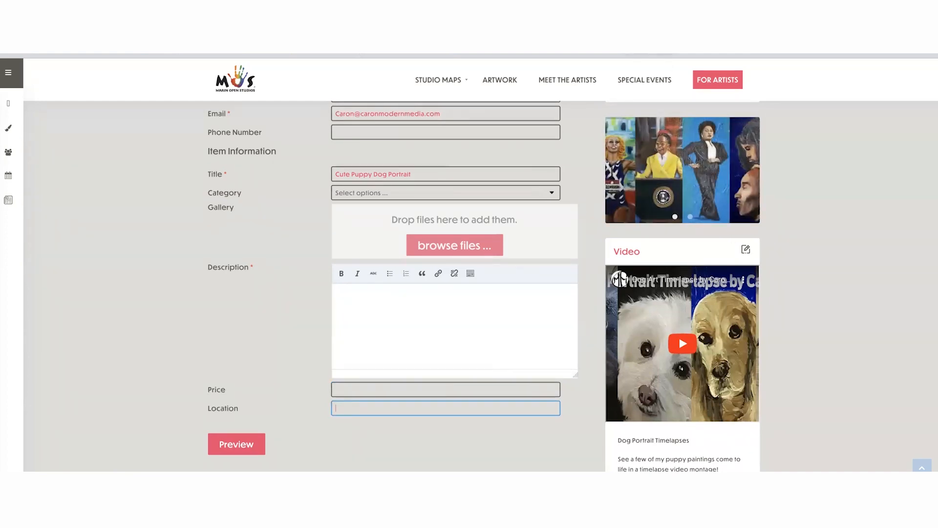
- Review the whole artwork form, from the contact information through the gallery, description, price and location fields
{"action": "scroll", "coordinate": [831, 234], "scroll_direction": "up", "scroll_amount": 5}
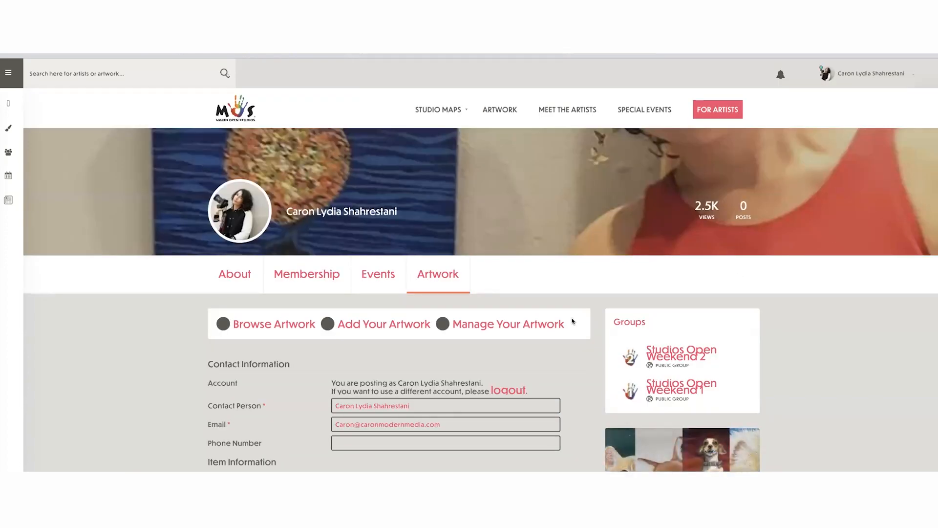
{"action": "scroll", "coordinate": [571, 370], "scroll_direction": "down", "scroll_amount": 3}
{"action": "scroll", "coordinate": [572, 369], "scroll_direction": "down", "scroll_amount": 4}
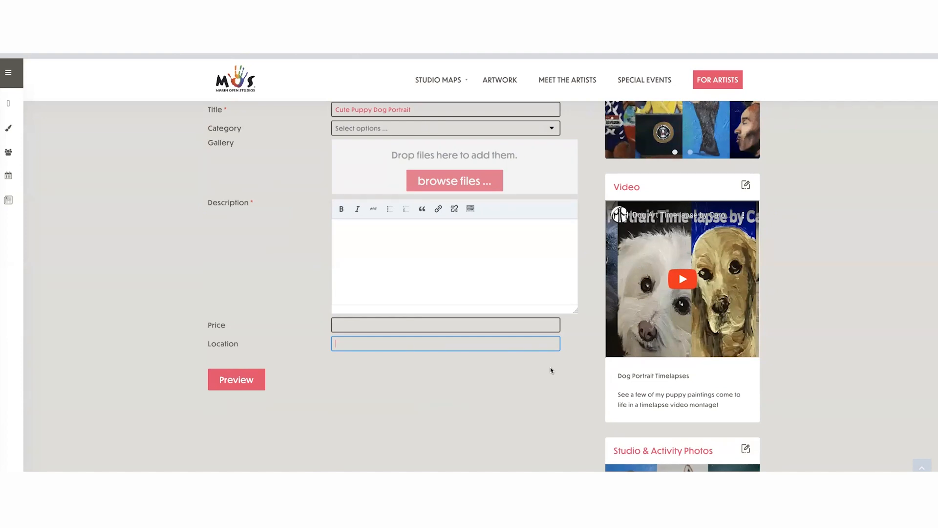
{"action": "scroll", "coordinate": [567, 359], "scroll_direction": "up", "scroll_amount": 1}
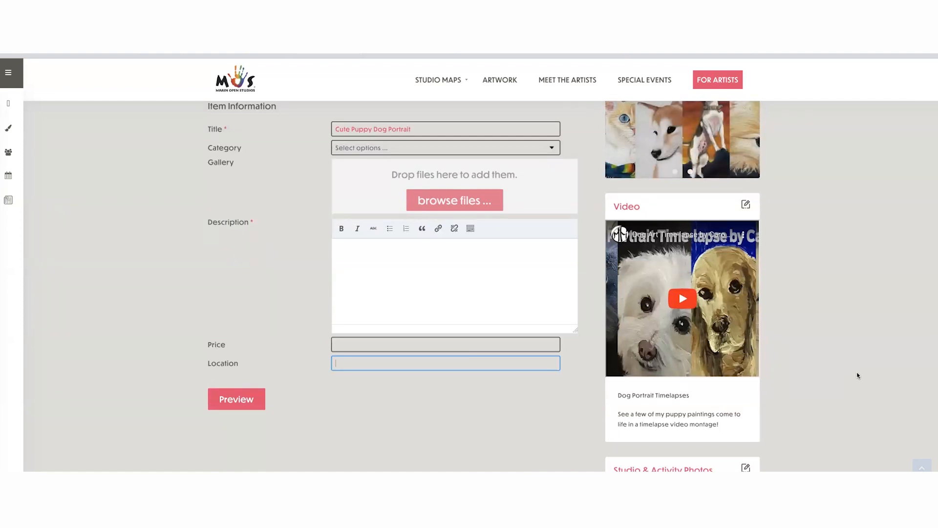
{"action": "scroll", "coordinate": [857, 375], "scroll_direction": "up", "scroll_amount": 7}
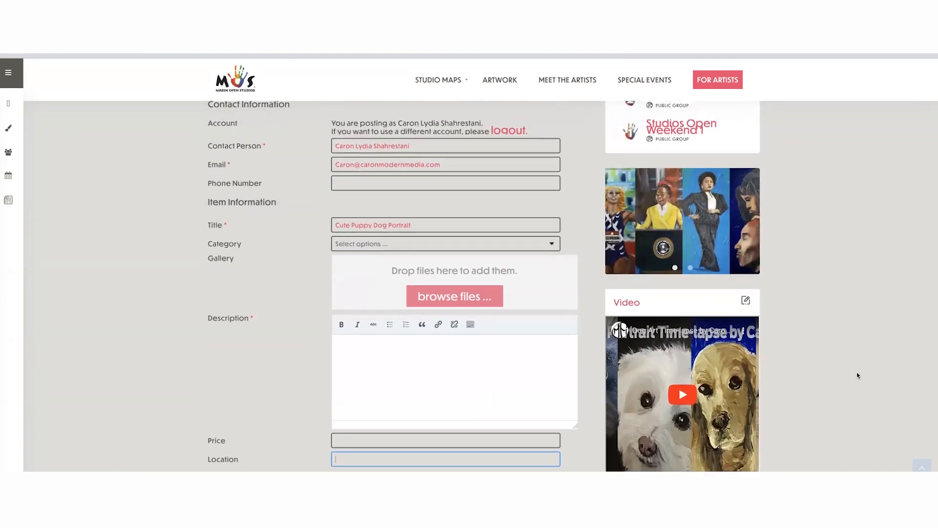
{"action": "scroll", "coordinate": [774, 453], "scroll_direction": "down", "scroll_amount": 5}
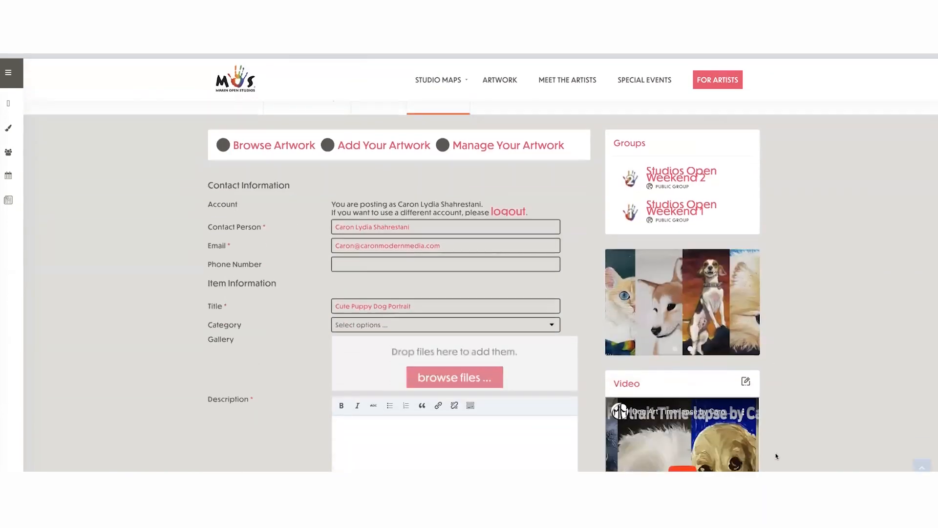
{"action": "scroll", "coordinate": [776, 456], "scroll_direction": "down", "scroll_amount": 2}
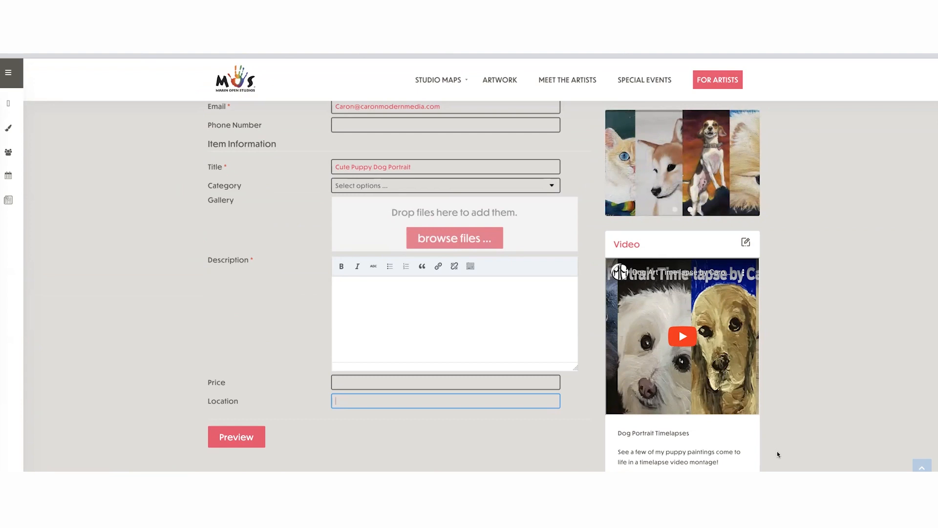
- Open the artist profile for editing and look over the artist statement, biography and art medium fields
{"action": "scroll", "coordinate": [781, 439], "scroll_direction": "up", "scroll_amount": 6}
{"action": "left_click", "coordinate": [873, 73]}
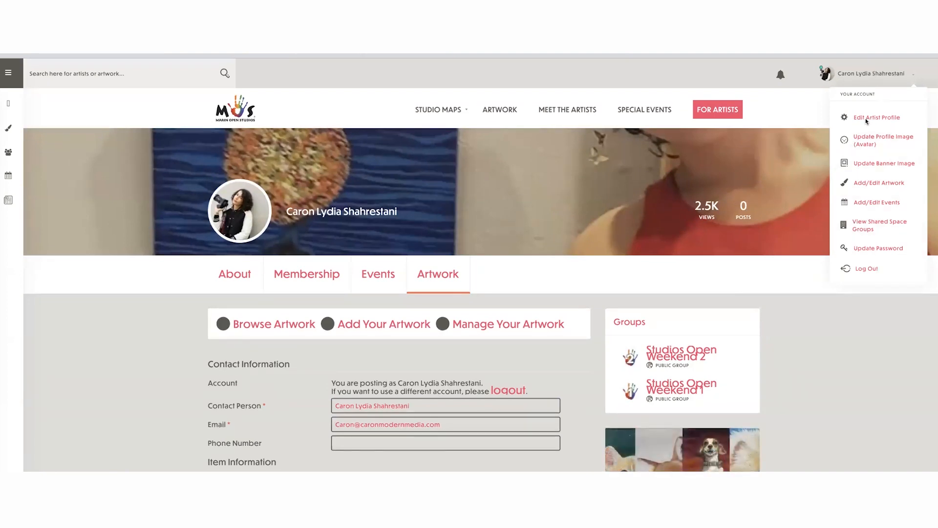
{"action": "left_click", "coordinate": [869, 142]}
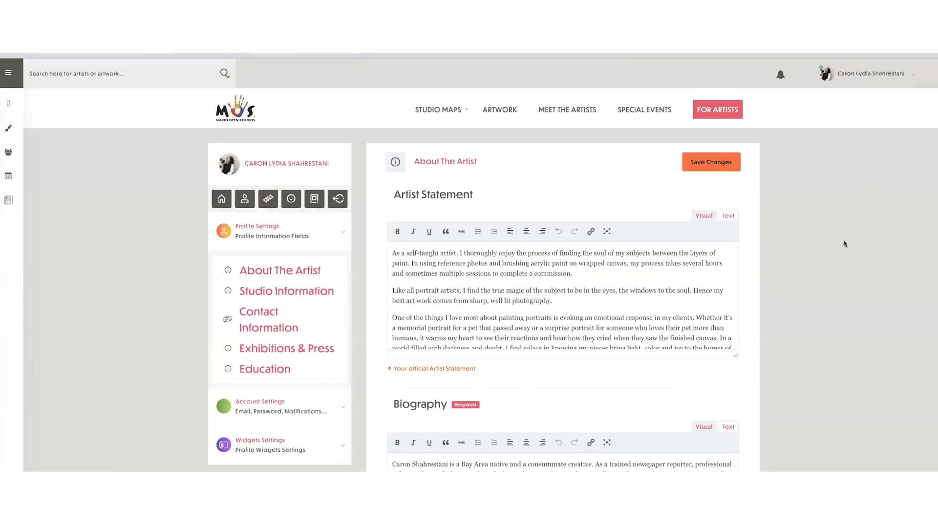
{"action": "scroll", "coordinate": [833, 238], "scroll_direction": "down", "scroll_amount": 7}
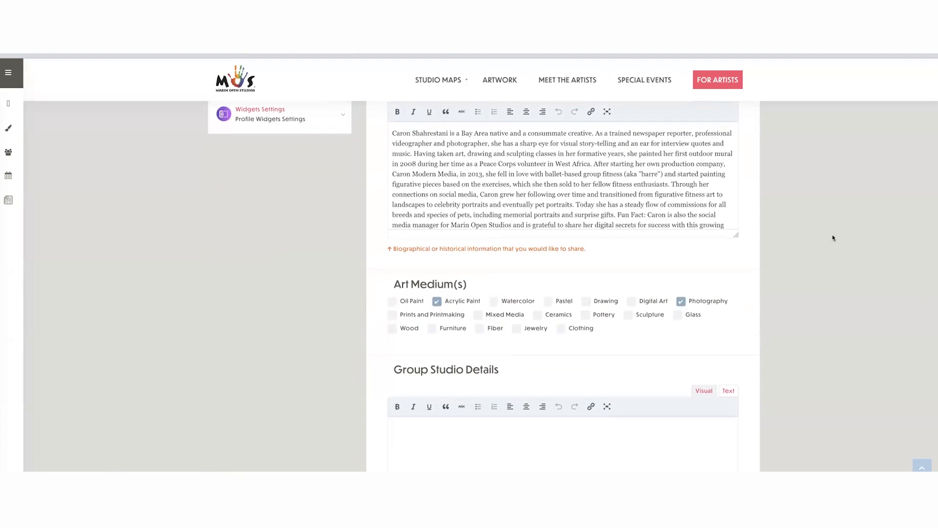
{"action": "scroll", "coordinate": [833, 237], "scroll_direction": "down", "scroll_amount": 4}
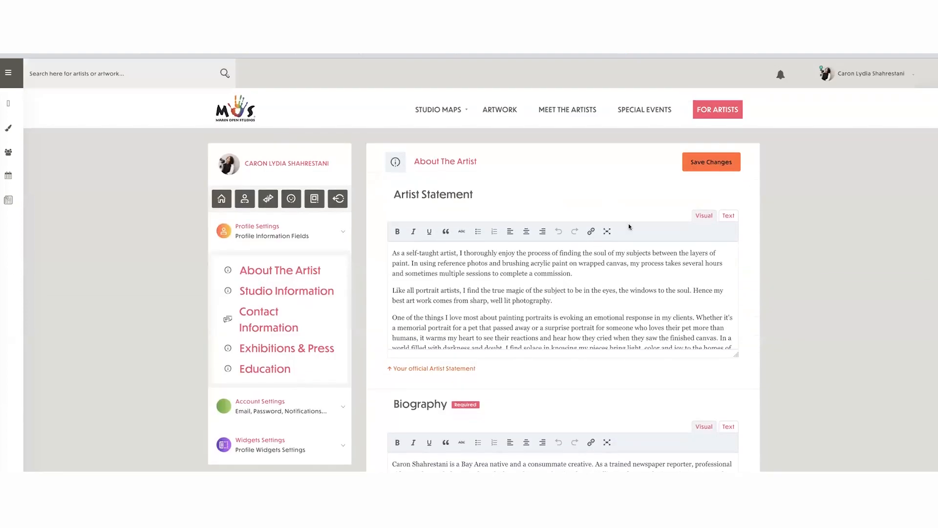
{"action": "left_click", "coordinate": [860, 73]}
{"action": "scroll", "coordinate": [518, 295], "scroll_direction": "down", "scroll_amount": 5}
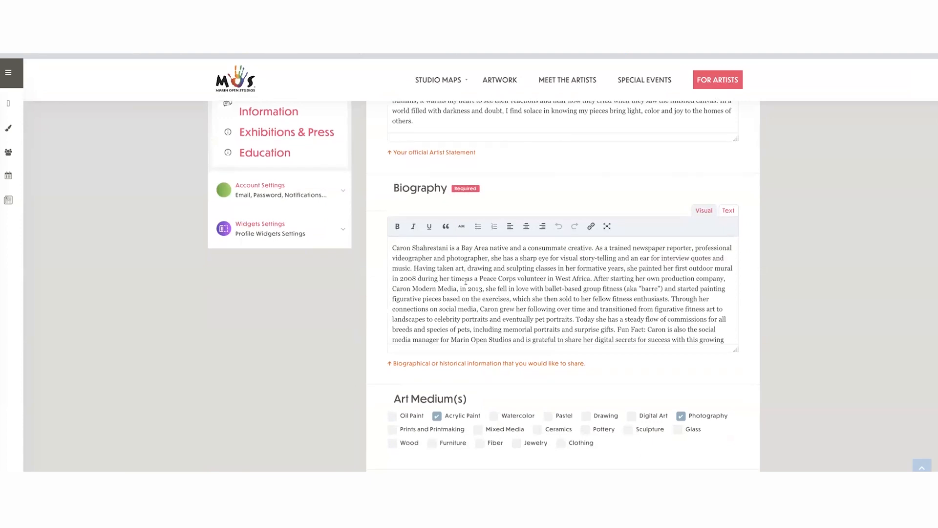
- Look over the rest of the About The Artist section, from the biography and art mediums through the group studio details
{"action": "left_click", "coordinate": [465, 282]}
{"action": "scroll", "coordinate": [574, 303], "scroll_direction": "down", "scroll_amount": 3}
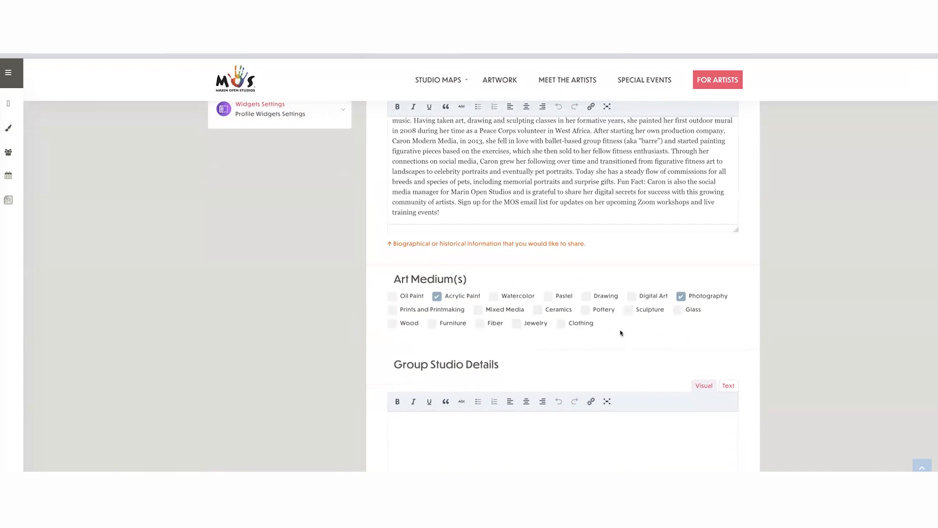
{"action": "scroll", "coordinate": [624, 330], "scroll_direction": "down", "scroll_amount": 1}
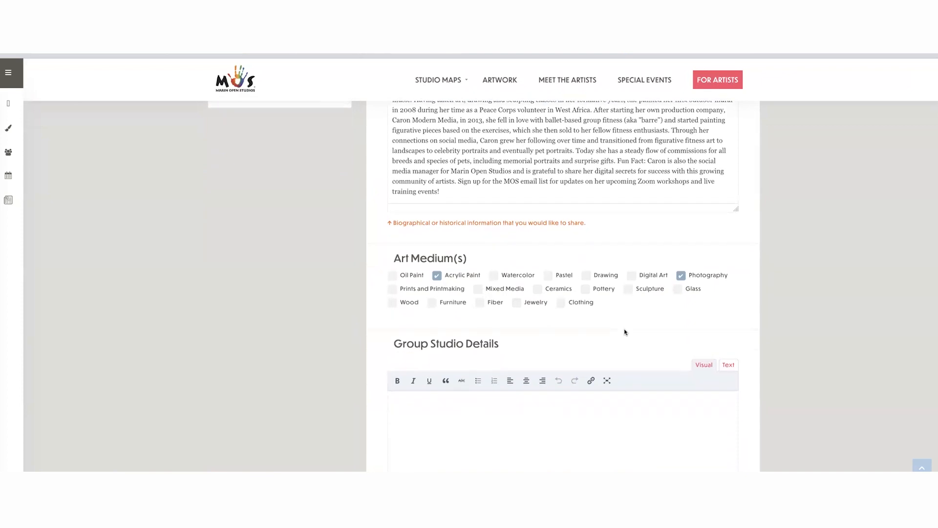
{"action": "scroll", "coordinate": [624, 330], "scroll_direction": "down", "scroll_amount": 2}
{"action": "scroll", "coordinate": [623, 329], "scroll_direction": "down", "scroll_amount": 1}
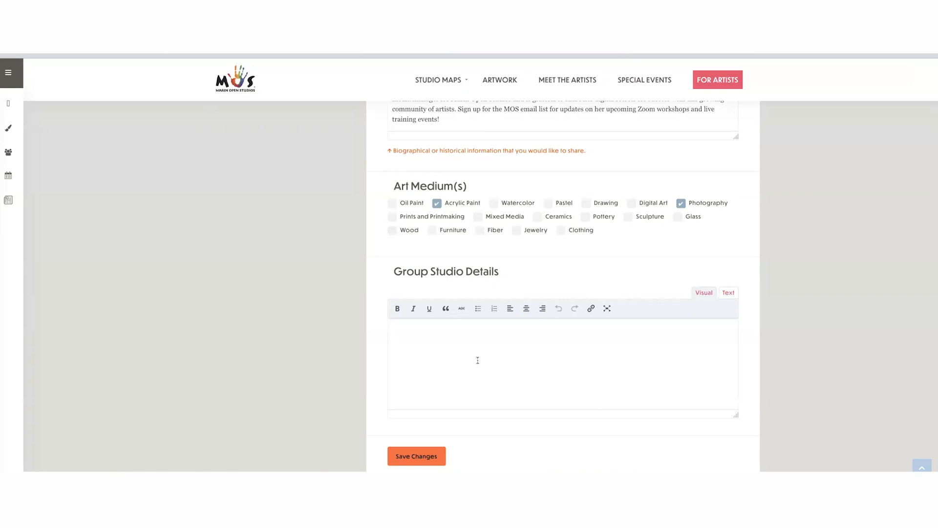
{"action": "scroll", "coordinate": [478, 360], "scroll_direction": "up", "scroll_amount": 10}
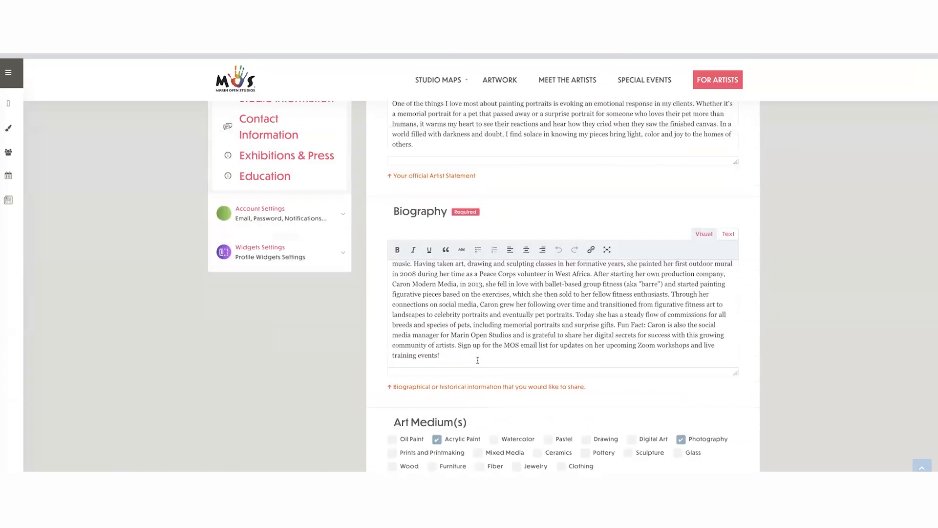
{"action": "scroll", "coordinate": [523, 344], "scroll_direction": "up", "scroll_amount": 1}
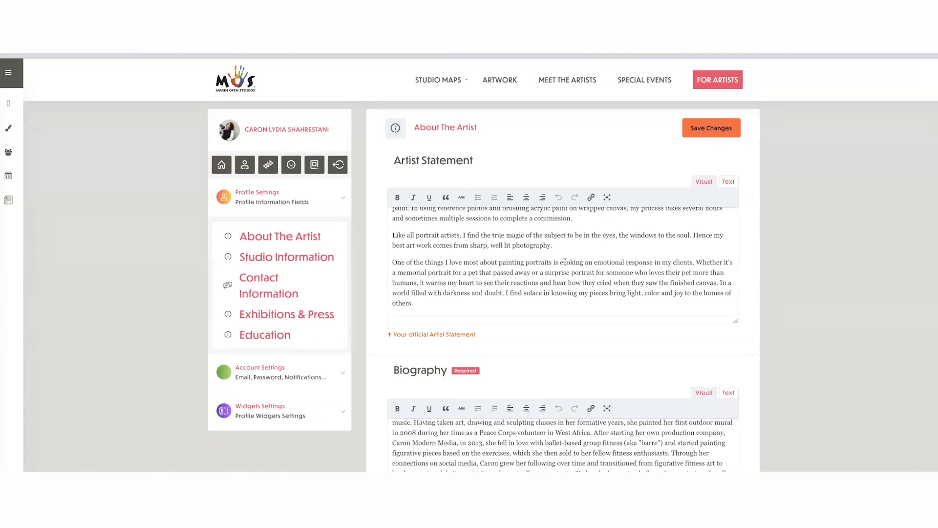
- Look over the Studio Information fields and the Contact Information fields of the artist profile
{"action": "left_click", "coordinate": [287, 258]}
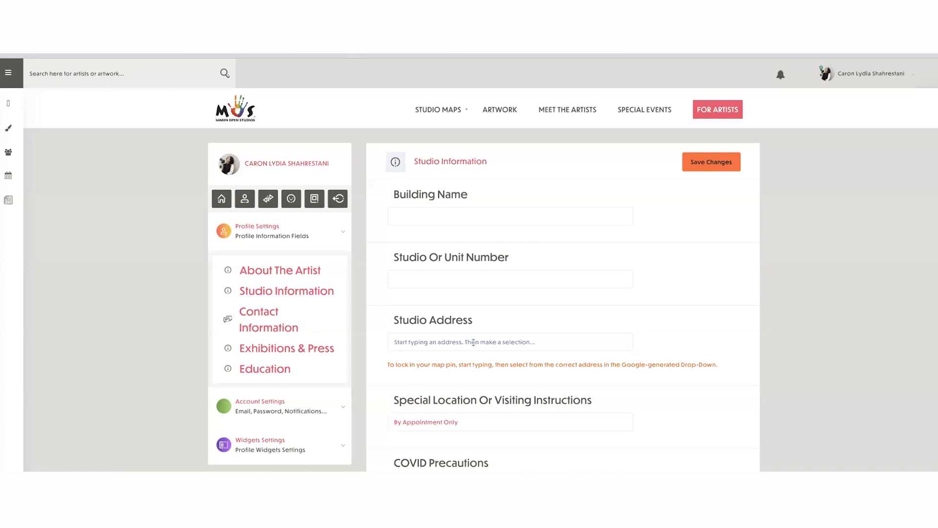
{"action": "scroll", "coordinate": [534, 340], "scroll_direction": "down", "scroll_amount": 3}
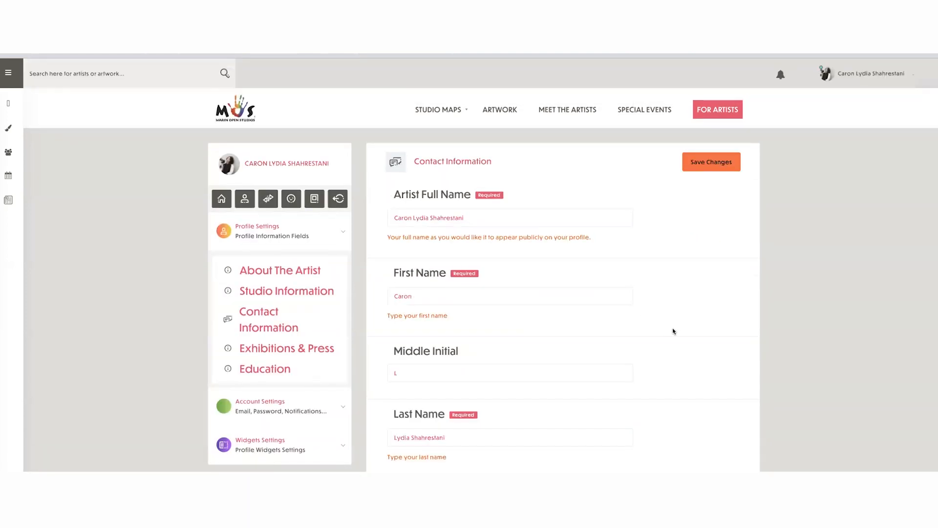
{"action": "scroll", "coordinate": [672, 332], "scroll_direction": "down", "scroll_amount": 5}
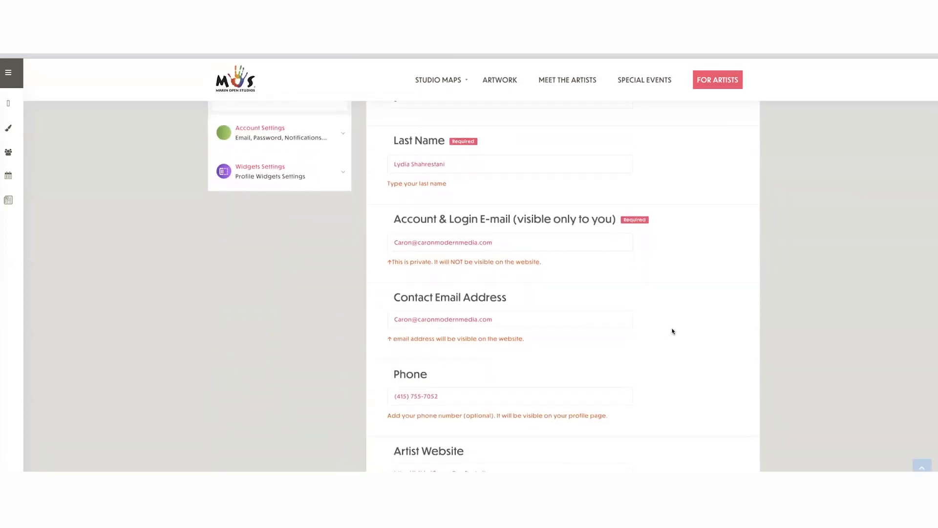
{"action": "scroll", "coordinate": [672, 331], "scroll_direction": "up", "scroll_amount": 5}
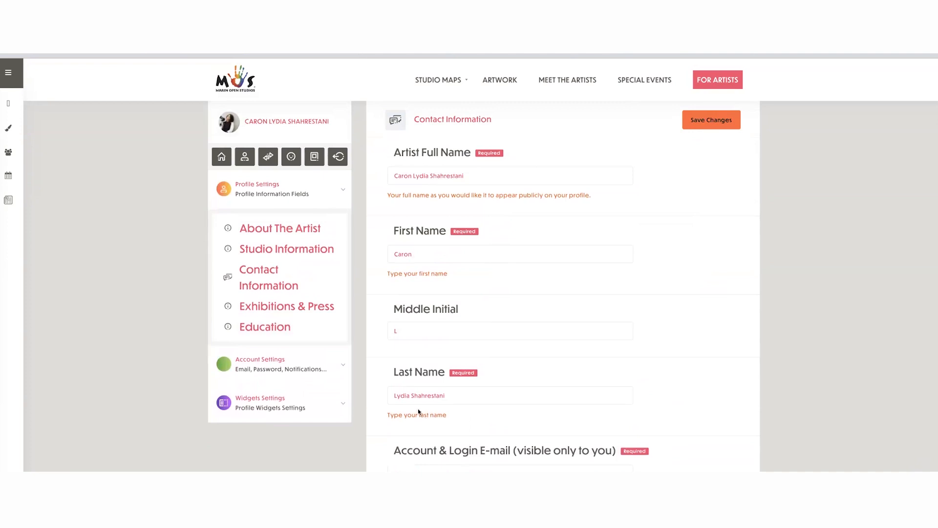
- Remove the extra middle name from the Last Name field in Contact Information and save the changes
{"action": "left_click", "coordinate": [411, 395]}
{"action": "key", "text": "BackSpace"}
{"action": "key", "text": "BackSpace"}
{"action": "key", "text": "BackSpace"}
{"action": "key", "text": "BackSpace"}
{"action": "key", "text": "BackSpace"}
{"action": "key", "text": "BackSpace"}
{"action": "scroll", "coordinate": [589, 395], "scroll_direction": "down", "scroll_amount": 10}
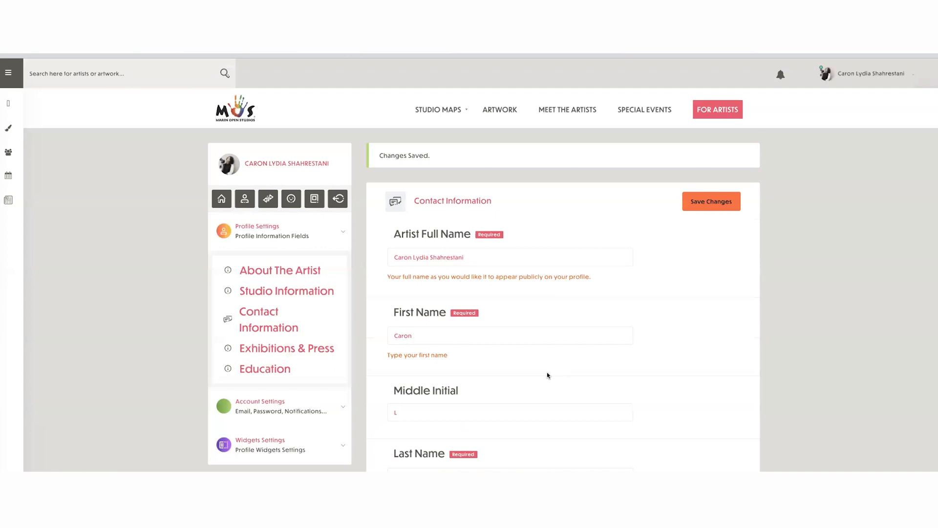
- Open the Exhibitions & Press section and review its group exhibitions, publications, awards and press fields
{"action": "left_click", "coordinate": [268, 347]}
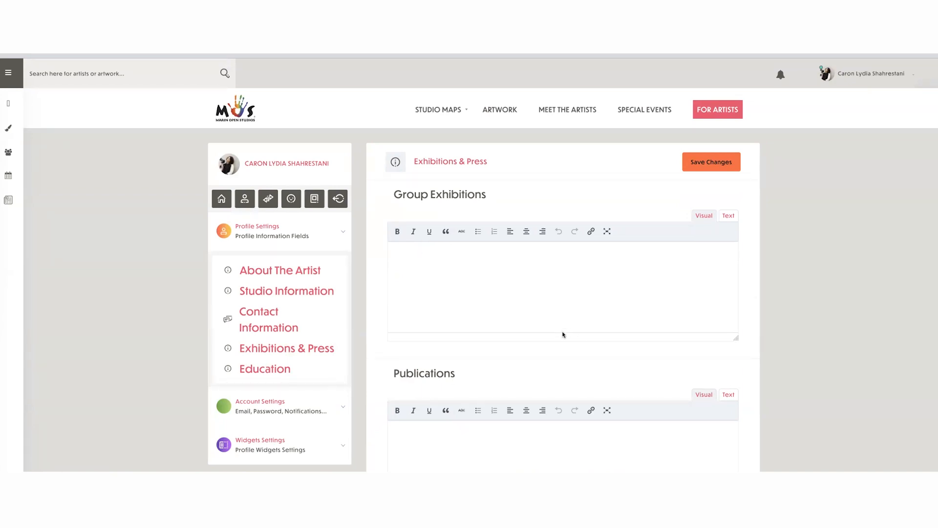
{"action": "scroll", "coordinate": [564, 330], "scroll_direction": "down", "scroll_amount": 3}
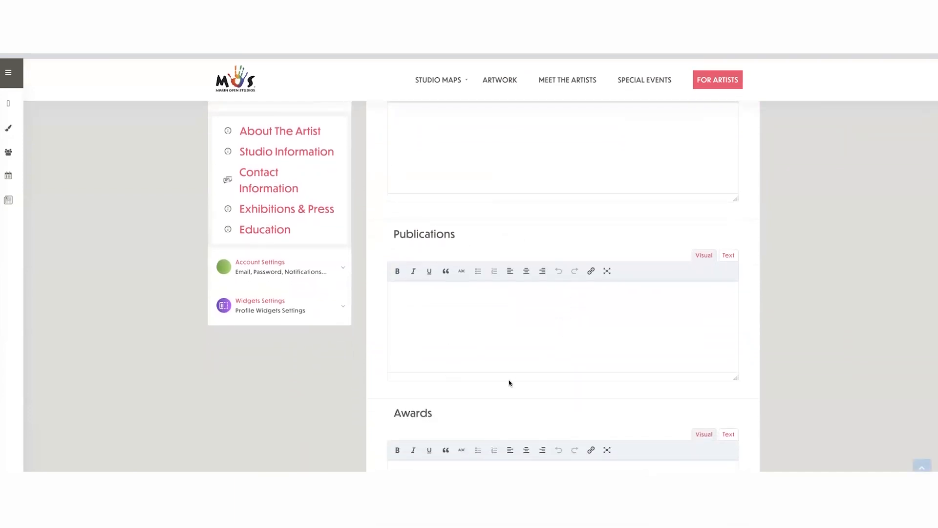
{"action": "scroll", "coordinate": [532, 327], "scroll_direction": "down", "scroll_amount": 1}
{"action": "scroll", "coordinate": [496, 340], "scroll_direction": "down", "scroll_amount": 3}
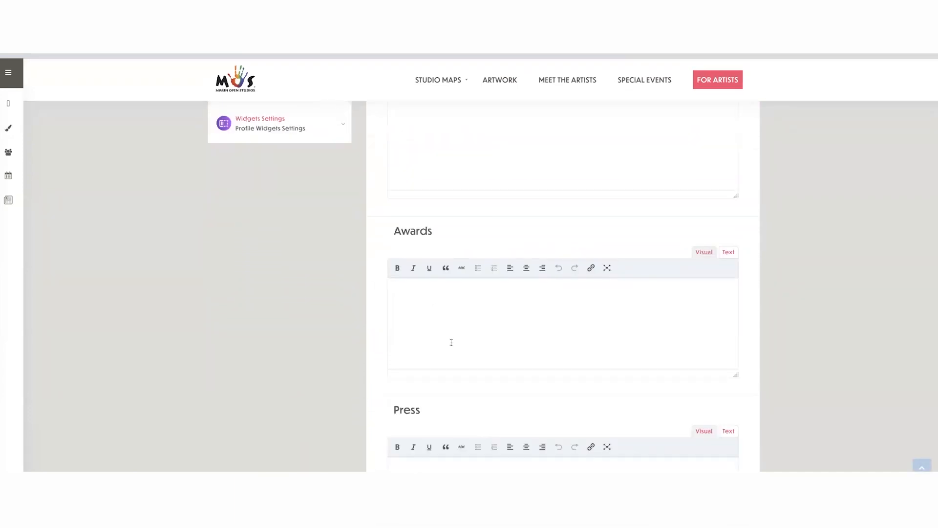
{"action": "scroll", "coordinate": [553, 336], "scroll_direction": "down", "scroll_amount": 3}
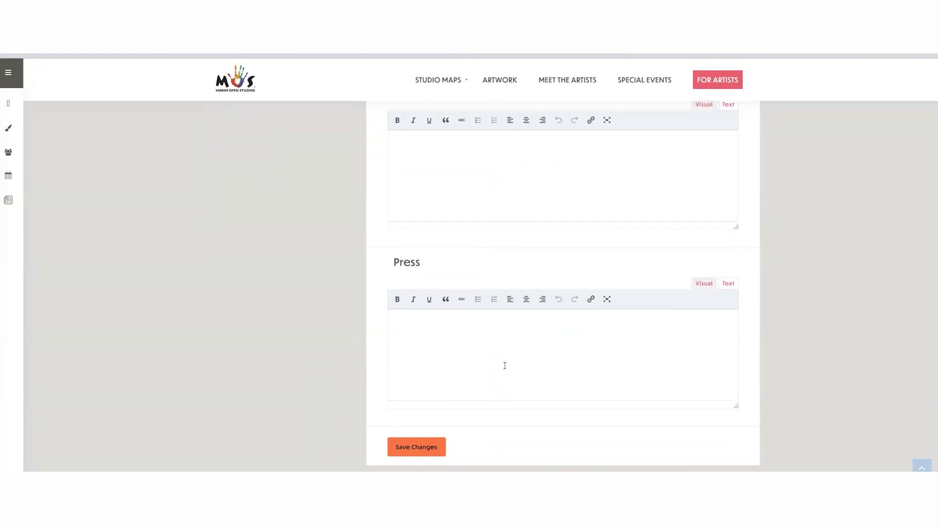
{"action": "scroll", "coordinate": [574, 248], "scroll_direction": "up", "scroll_amount": 5}
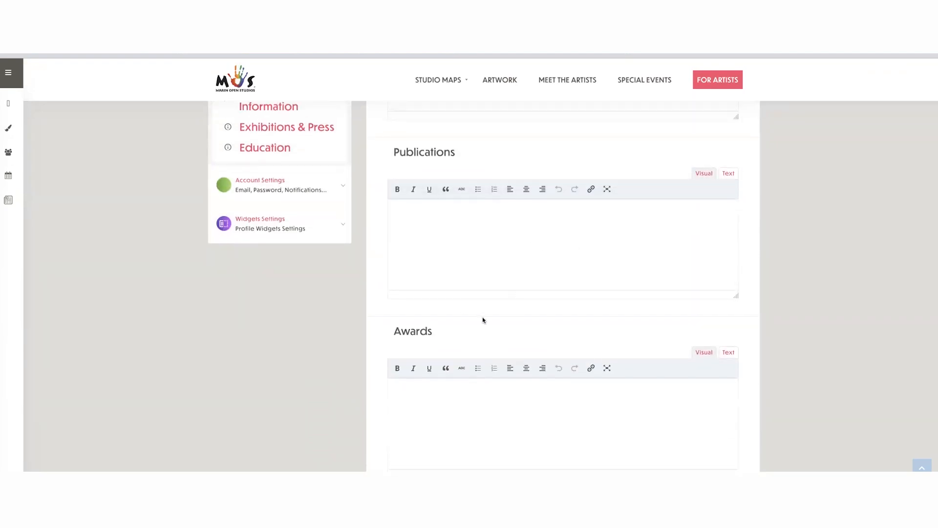
{"action": "scroll", "coordinate": [483, 320], "scroll_direction": "down", "scroll_amount": 6}
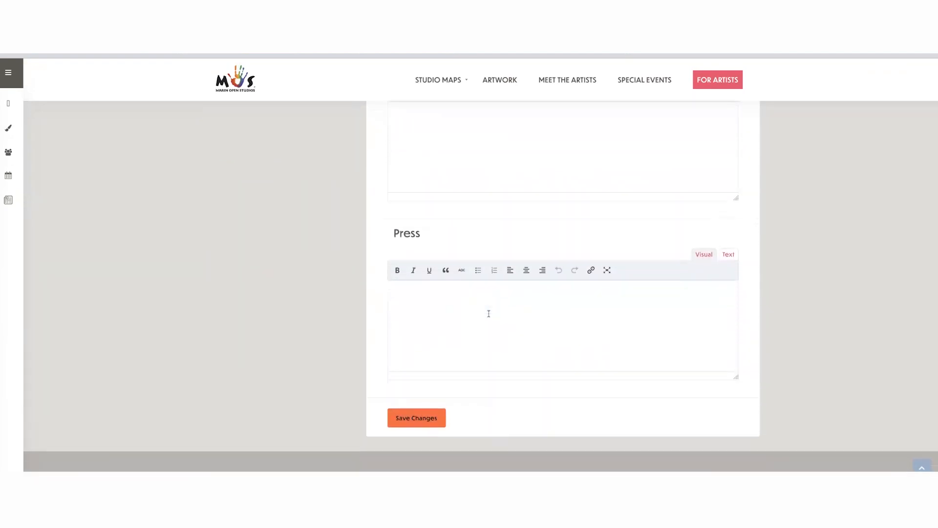
{"action": "scroll", "coordinate": [489, 313], "scroll_direction": "up", "scroll_amount": 7}
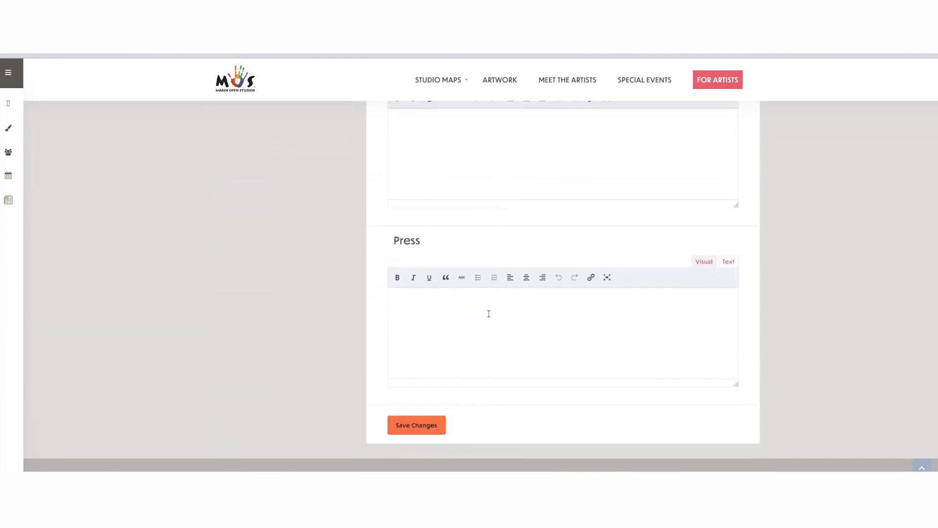
{"action": "scroll", "coordinate": [488, 313], "scroll_direction": "up", "scroll_amount": 3}
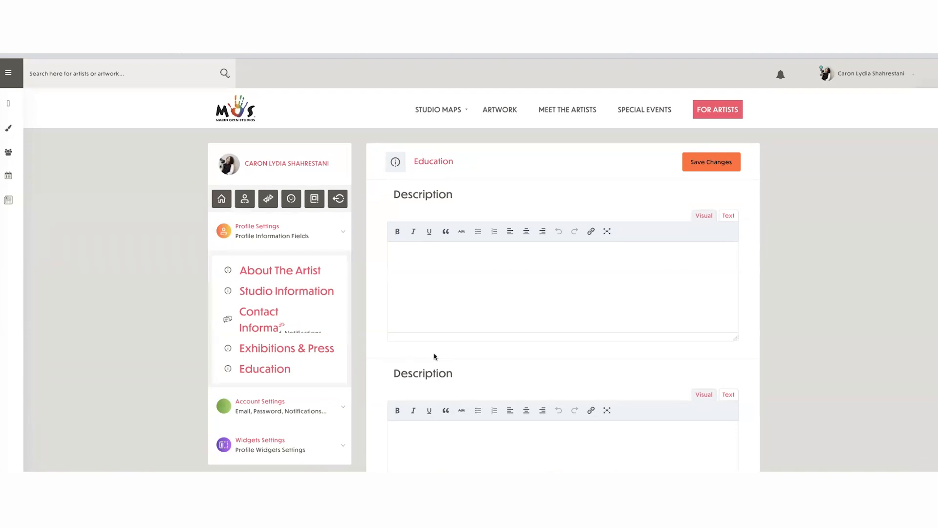
- Look over both description fields in the Education section of the profile
{"action": "scroll", "coordinate": [493, 313], "scroll_direction": "down", "scroll_amount": 2}
{"action": "scroll", "coordinate": [494, 314], "scroll_direction": "down", "scroll_amount": 2}
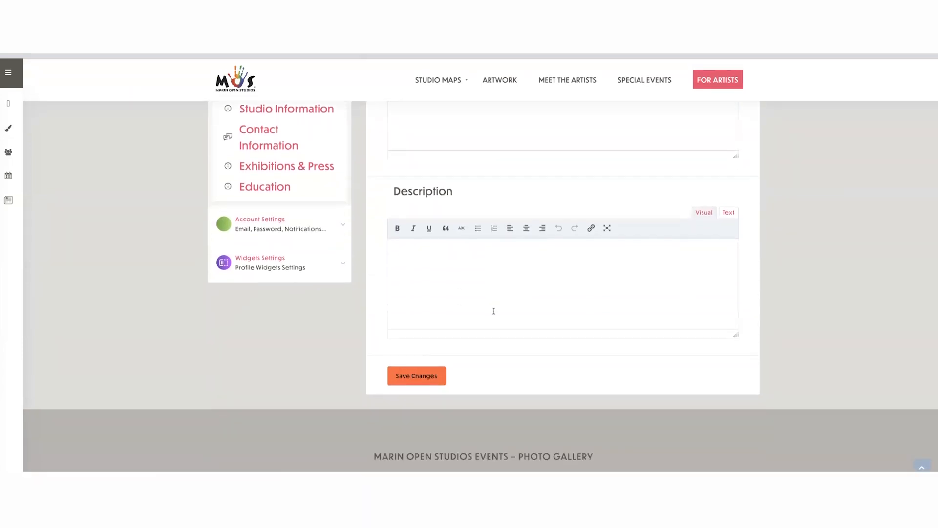
{"action": "scroll", "coordinate": [494, 310], "scroll_direction": "up", "scroll_amount": 4}
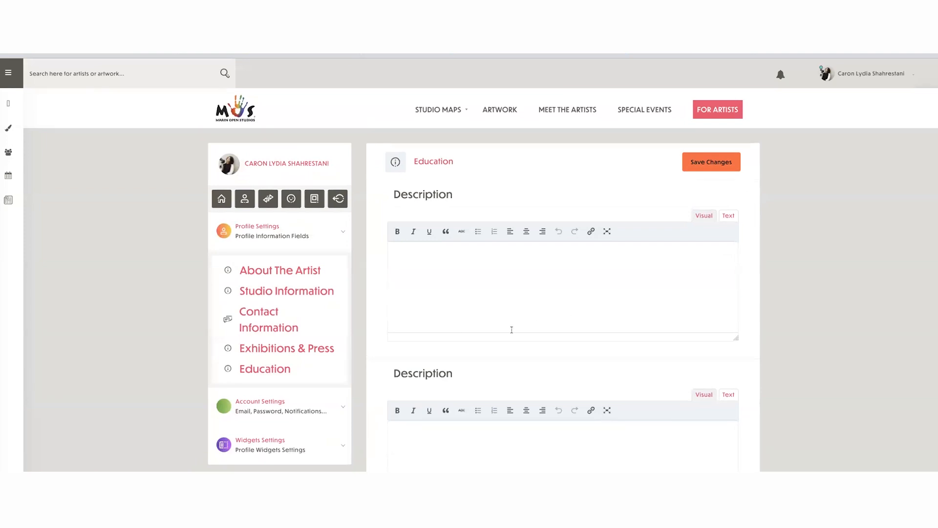
- Return to the artist's profile page, open its Artwork section and look over the form for adding artwork
{"action": "mouse_move", "coordinate": [876, 70]}
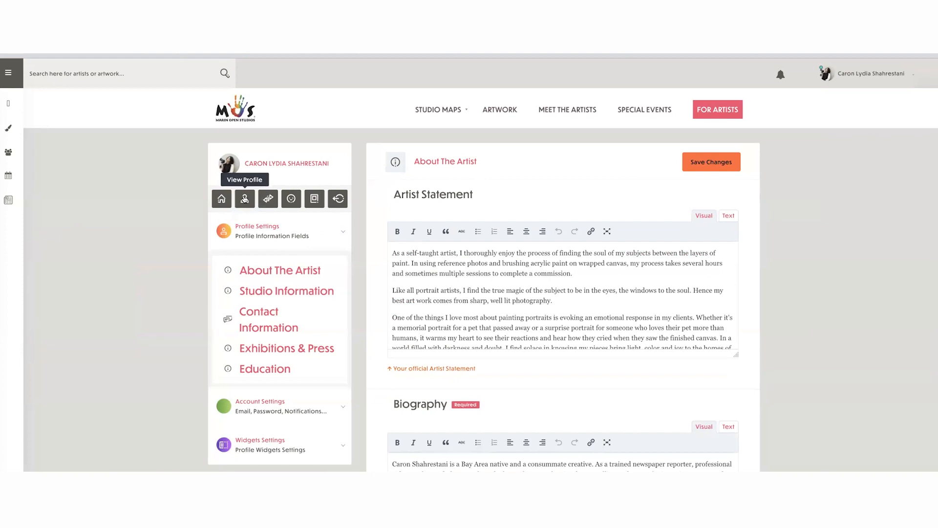
{"action": "left_click", "coordinate": [245, 199]}
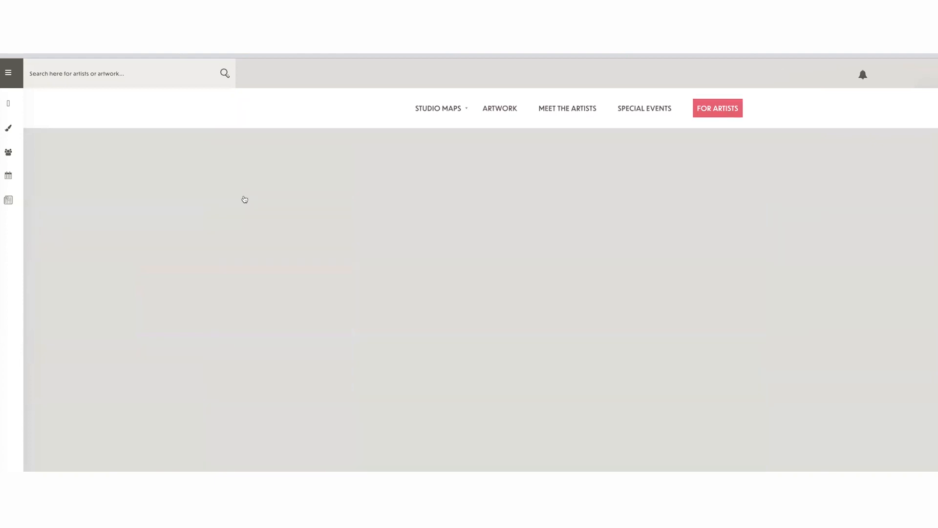
{"action": "left_click", "coordinate": [431, 277]}
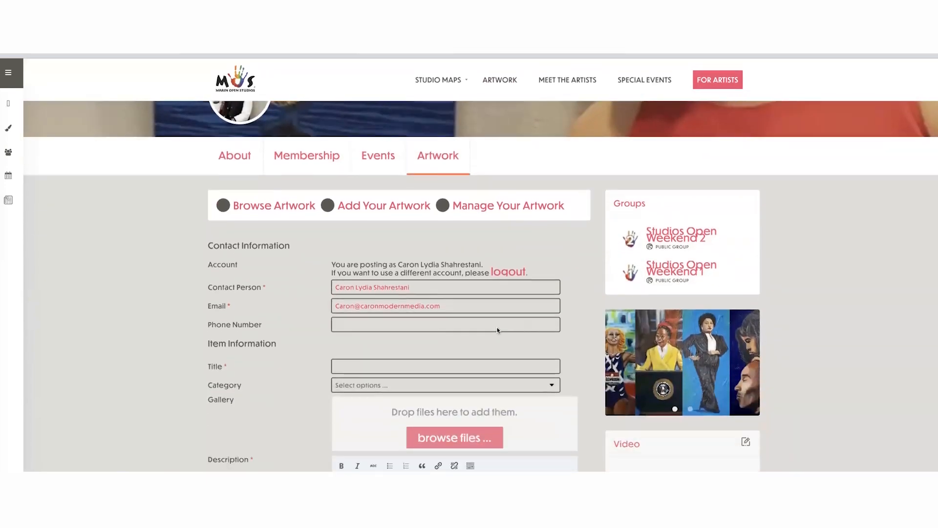
{"action": "scroll", "coordinate": [498, 330], "scroll_direction": "down", "scroll_amount": 4}
{"action": "scroll", "coordinate": [479, 312], "scroll_direction": "up", "scroll_amount": 7}
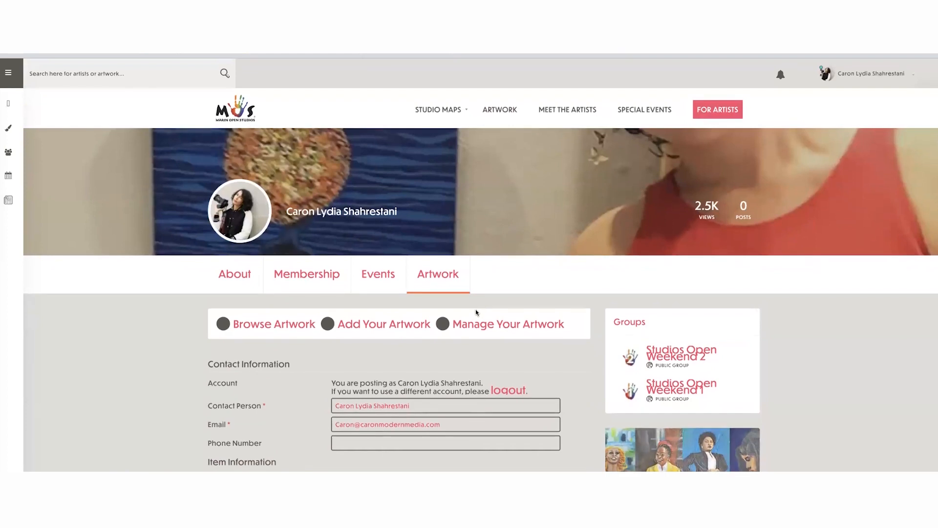
- Open the Manage Your Artwork list and look over the existing artwork entries
{"action": "left_click", "coordinate": [527, 327]}
{"action": "scroll", "coordinate": [530, 327], "scroll_direction": "down", "scroll_amount": 1}
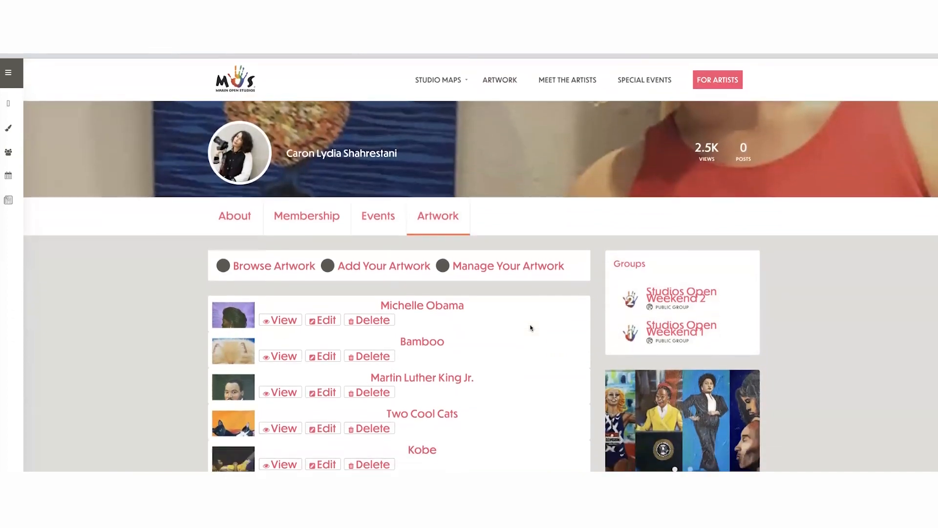
{"action": "scroll", "coordinate": [389, 312], "scroll_direction": "up", "scroll_amount": 2}
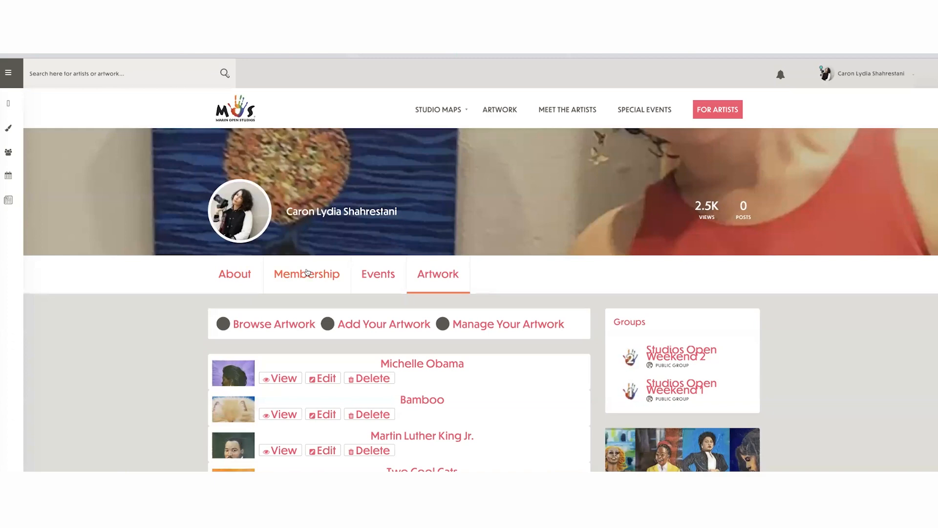
- View the profile's About page, and return to the Artwork section to browse the gallery of published pieces
{"action": "left_click", "coordinate": [235, 273]}
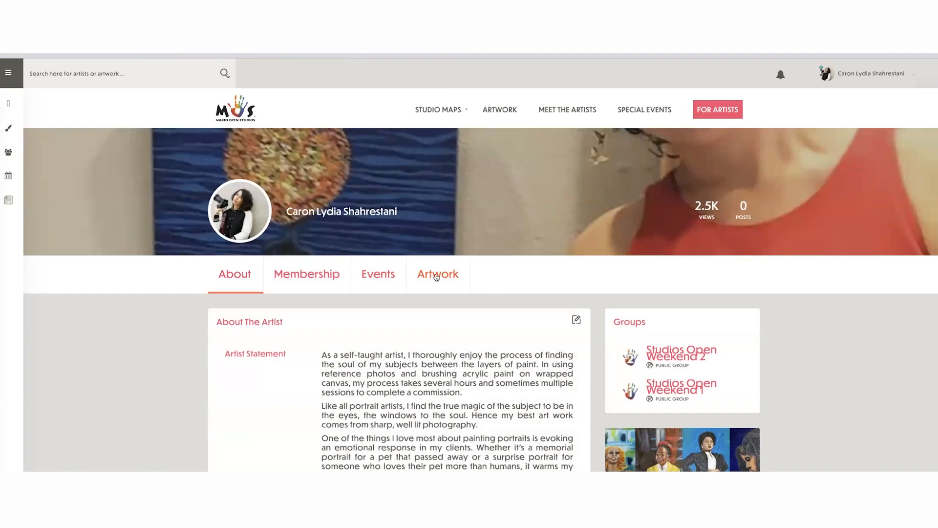
{"action": "left_click", "coordinate": [437, 275]}
{"action": "scroll", "coordinate": [384, 379], "scroll_direction": "down", "scroll_amount": 1}
{"action": "scroll", "coordinate": [420, 396], "scroll_direction": "down", "scroll_amount": 2}
{"action": "scroll", "coordinate": [420, 396], "scroll_direction": "down", "scroll_amount": 1}
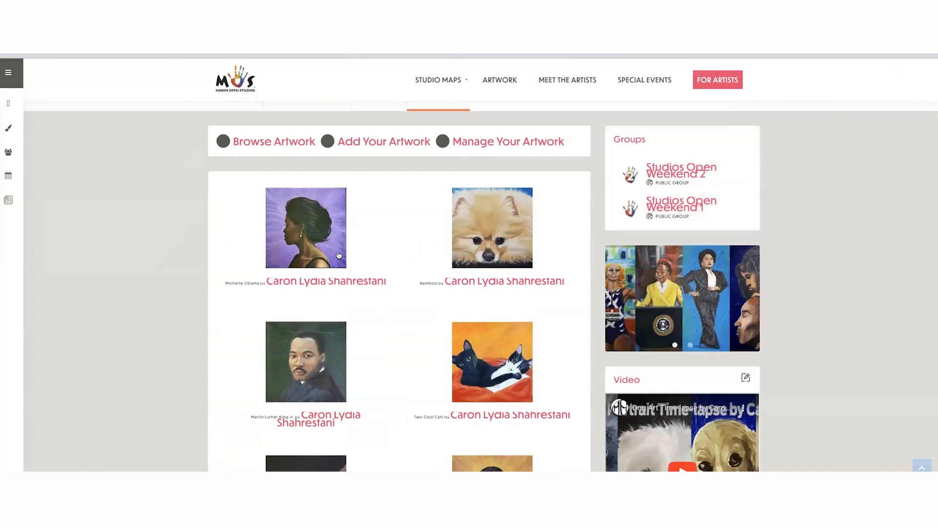
- Open the Michelle Obama artwork listing and enlarge the page to 175% zoom
{"action": "left_click", "coordinate": [350, 285]}
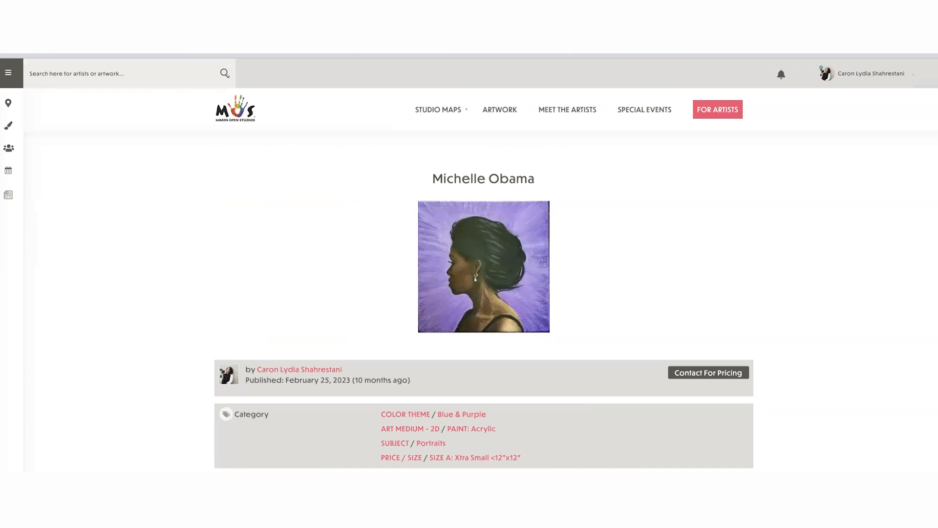
{"action": "left_click", "coordinate": [930, 39]}
{"action": "left_click", "coordinate": [911, 191]}
{"action": "left_click", "coordinate": [912, 191]}
{"action": "left_click", "coordinate": [912, 190]}
{"action": "left_click", "coordinate": [912, 191]}
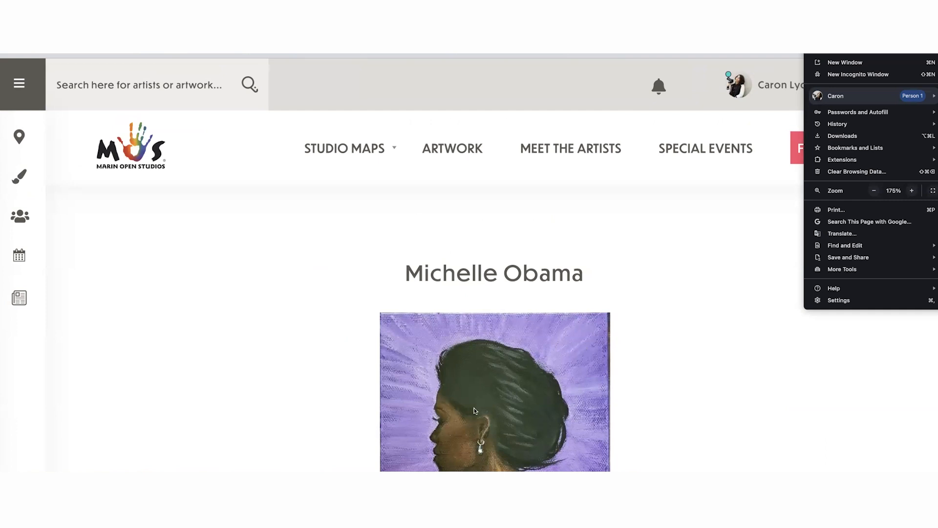
- Restore the artwork page to 100% zoom and close the browser options
{"action": "left_click", "coordinate": [874, 191]}
{"action": "left_click", "coordinate": [874, 191]}
{"action": "left_click", "coordinate": [874, 191]}
{"action": "left_click", "coordinate": [874, 191]}
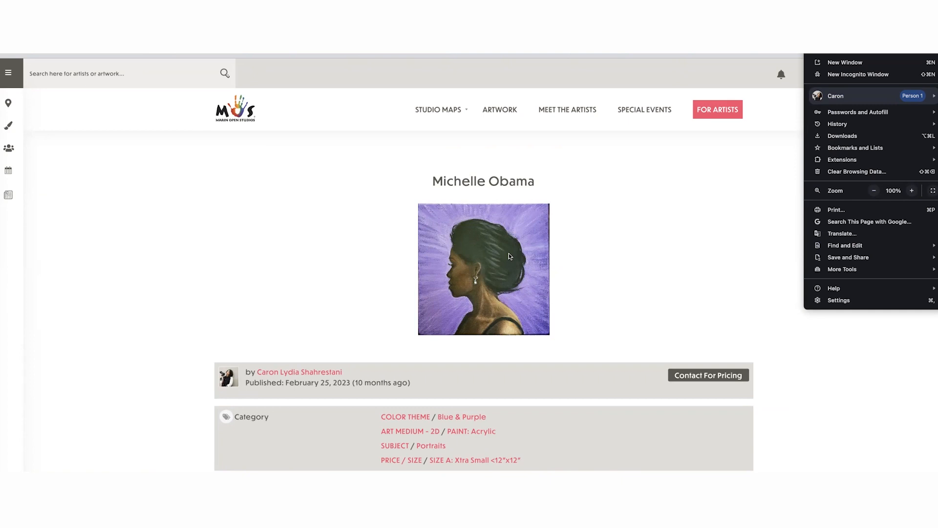
{"action": "left_click", "coordinate": [704, 218]}
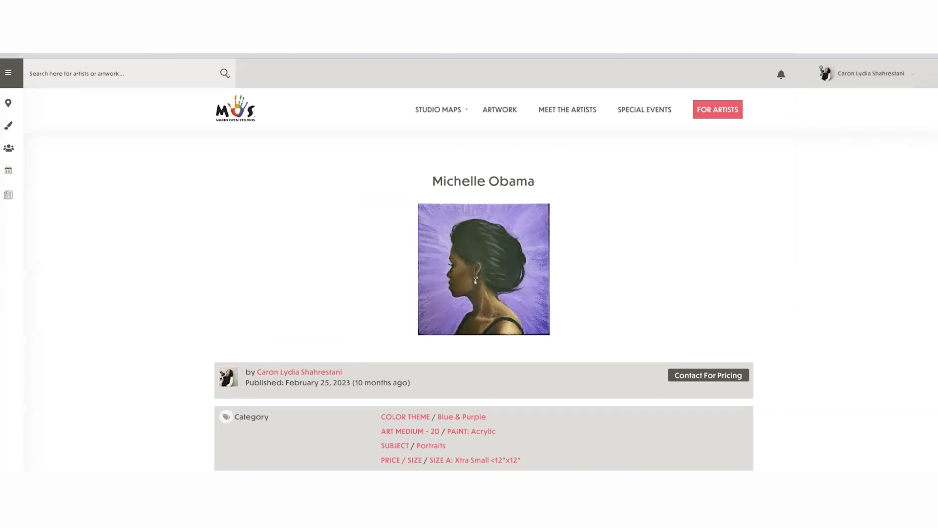
- Go back to the artwork gallery and open the Kobe listing
{"action": "key", "text": "alt+Left"}
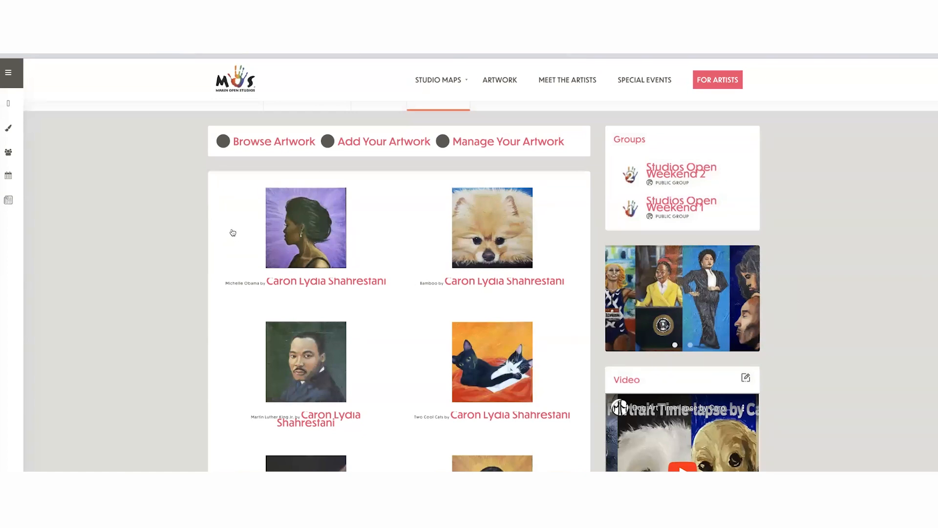
{"action": "scroll", "coordinate": [326, 242], "scroll_direction": "down", "scroll_amount": 2}
{"action": "scroll", "coordinate": [326, 242], "scroll_direction": "down", "scroll_amount": 3}
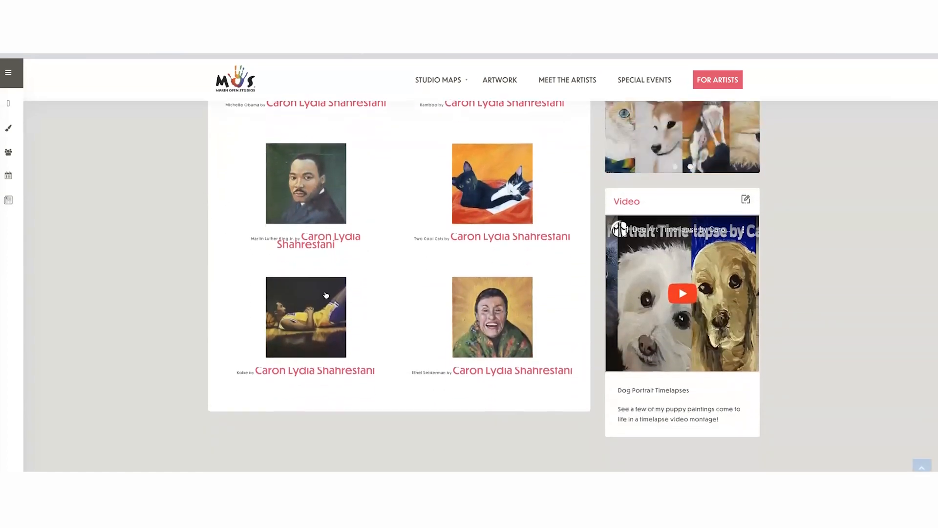
{"action": "left_click", "coordinate": [319, 297]}
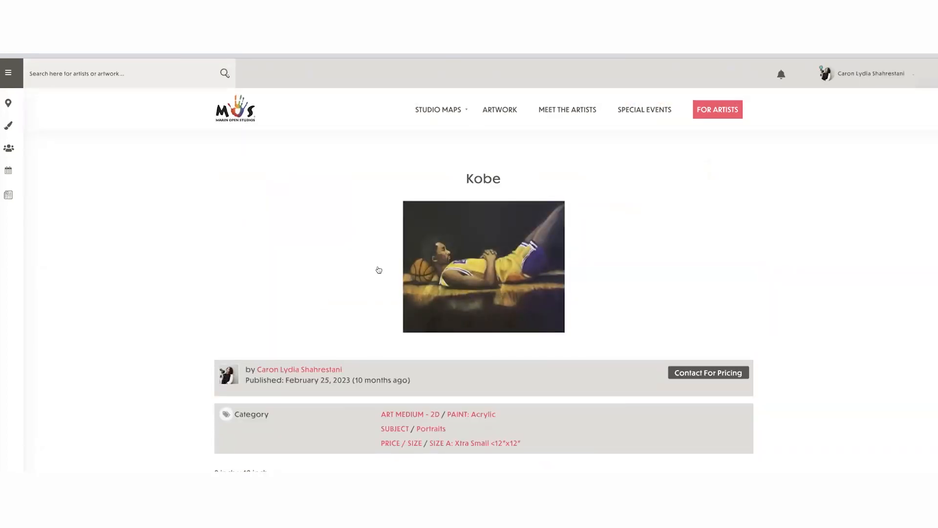
- Search the site for another artist by first name and open the matching member's profile
{"action": "left_click", "coordinate": [110, 73]}
{"action": "type", "text": "kay car"}
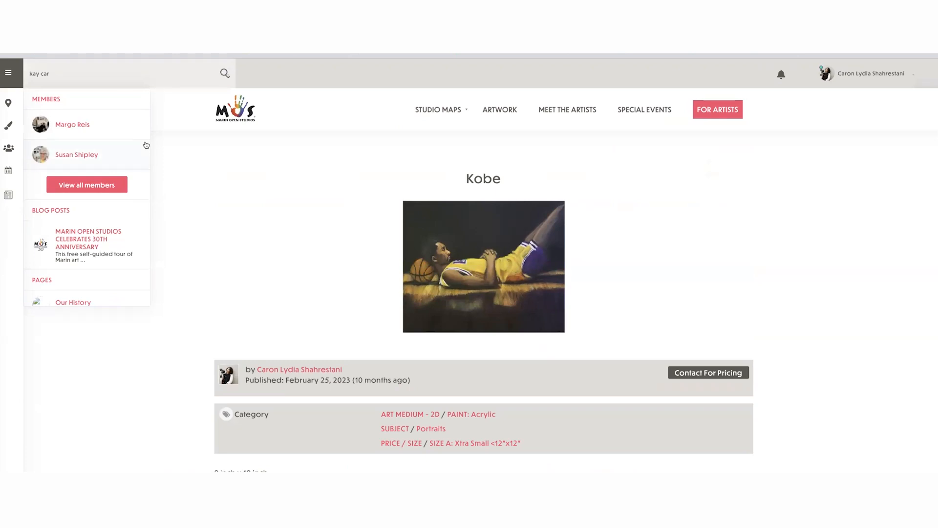
{"action": "key", "text": "BackSpace"}
{"action": "key", "text": "BackSpace"}
{"action": "key", "text": "BackSpace"}
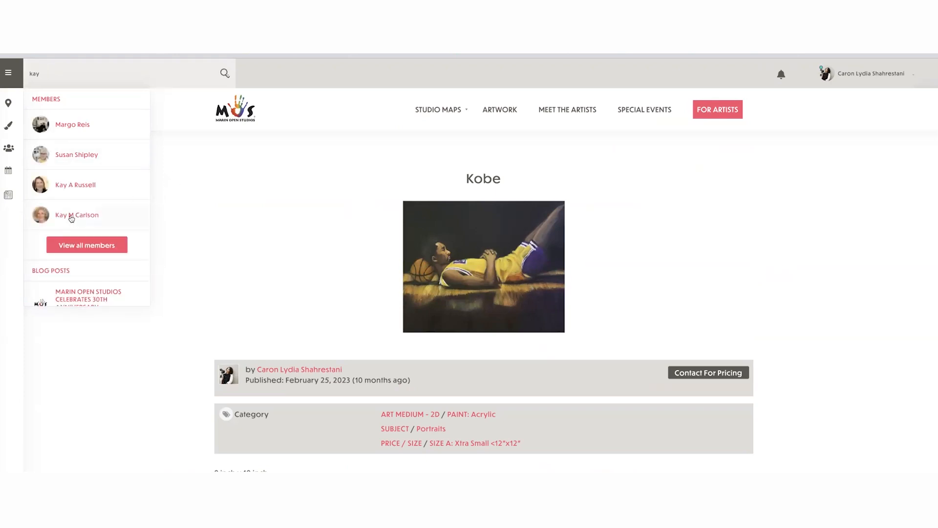
{"action": "left_click", "coordinate": [71, 218]}
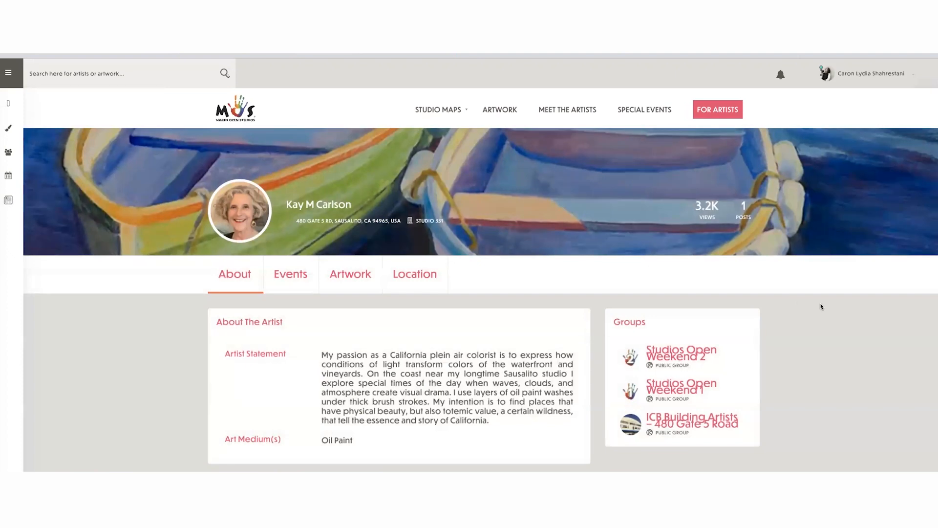
- Open the Artwork section of this artist's profile and browse the gallery of published pieces
{"action": "scroll", "coordinate": [820, 307], "scroll_direction": "down", "scroll_amount": 1}
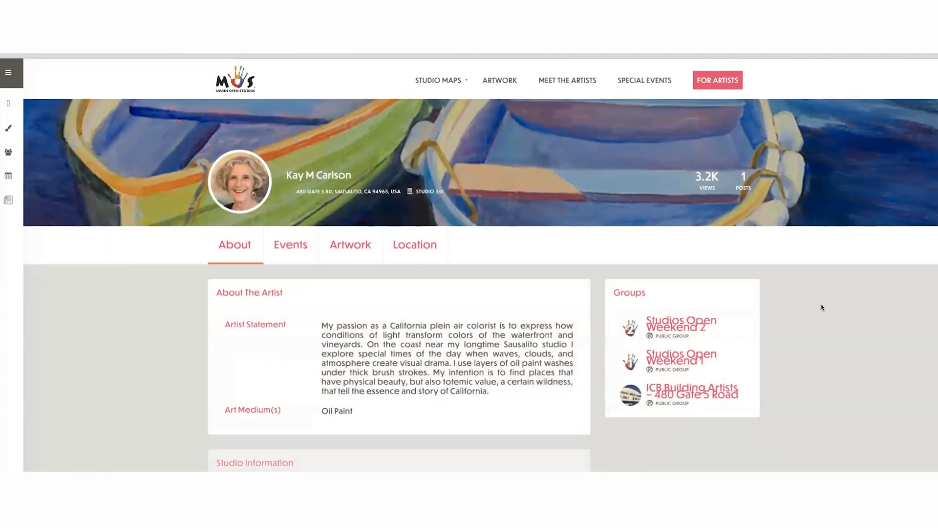
{"action": "left_click", "coordinate": [373, 247]}
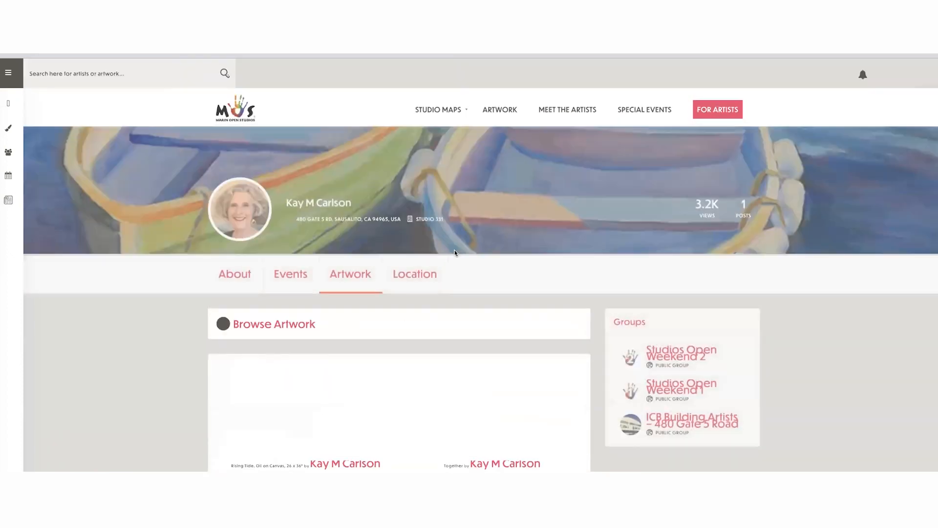
{"action": "scroll", "coordinate": [868, 336], "scroll_direction": "down", "scroll_amount": 7}
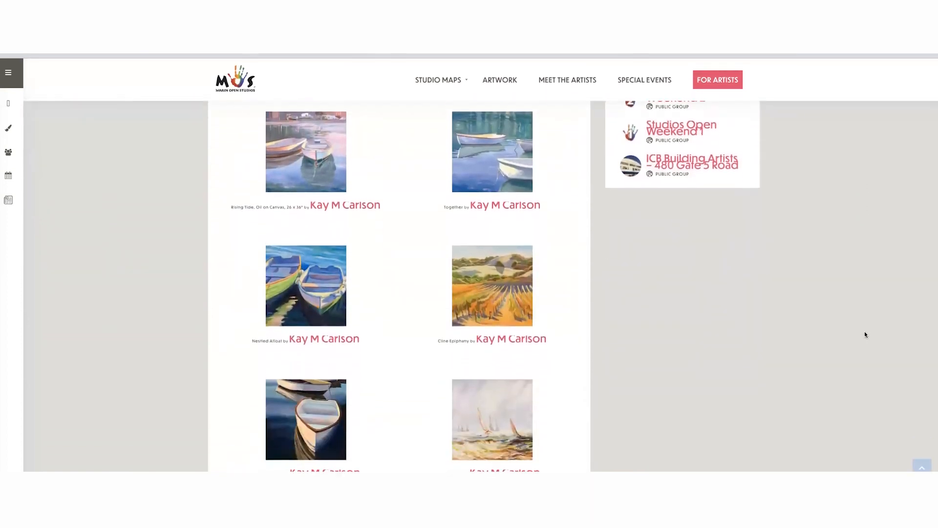
{"action": "scroll", "coordinate": [864, 334], "scroll_direction": "down", "scroll_amount": 6}
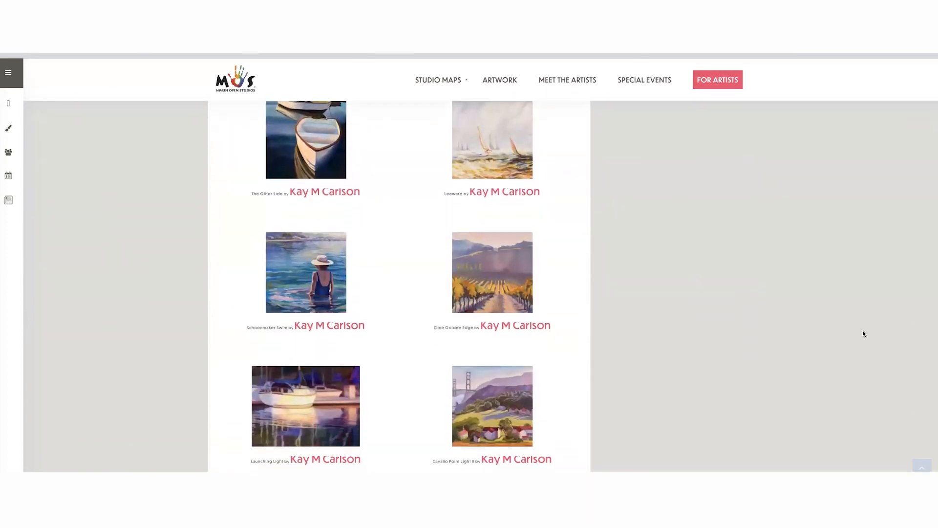
{"action": "scroll", "coordinate": [862, 330], "scroll_direction": "up", "scroll_amount": 10}
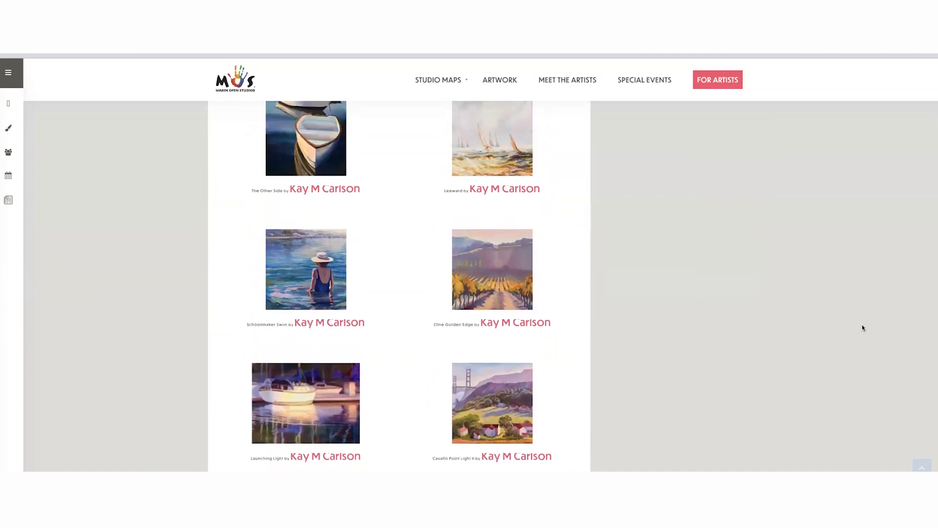
- Open the artwork listing "Together" from the artist's gallery and look over its categories
{"action": "left_click", "coordinate": [504, 227]}
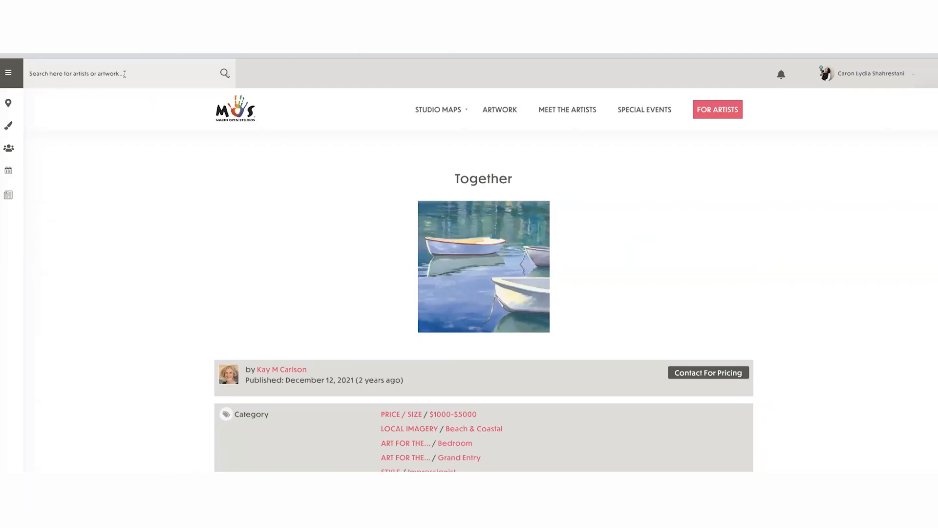
{"action": "scroll", "coordinate": [125, 75], "scroll_direction": "down", "scroll_amount": 1}
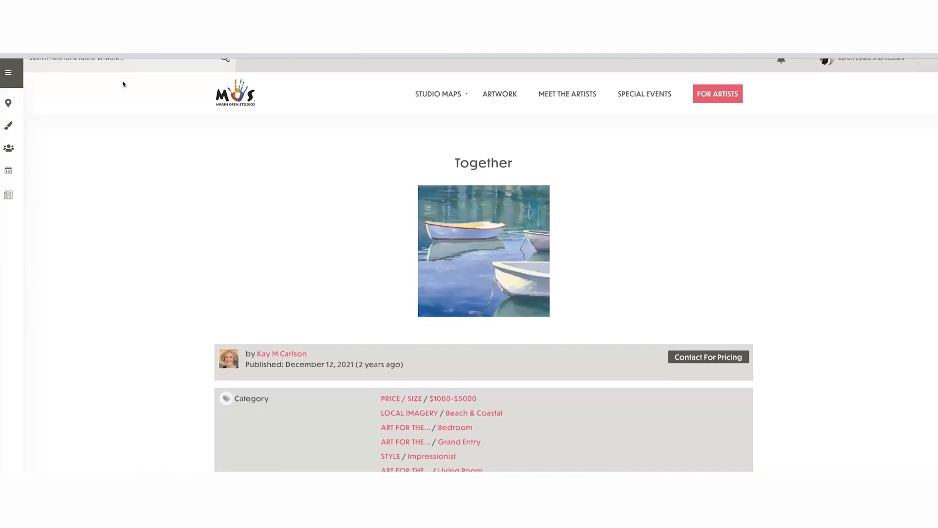
{"action": "scroll", "coordinate": [124, 84], "scroll_direction": "up", "scroll_amount": 1}
{"action": "left_click", "coordinate": [85, 72]}
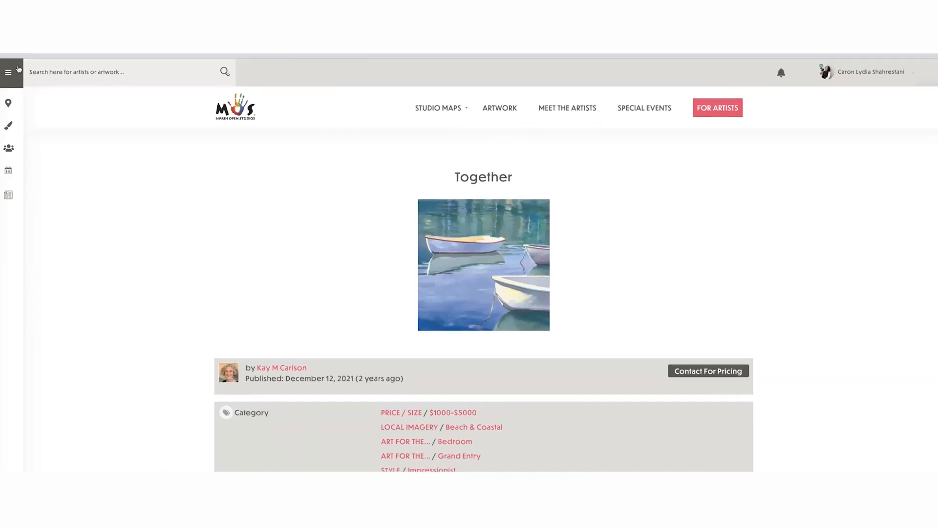
- Go to the Marin Open Studios home page and examine the Artist Portal links in its footer
{"action": "left_click", "coordinate": [239, 110]}
{"action": "scroll", "coordinate": [696, 266], "scroll_direction": "down", "scroll_amount": 8}
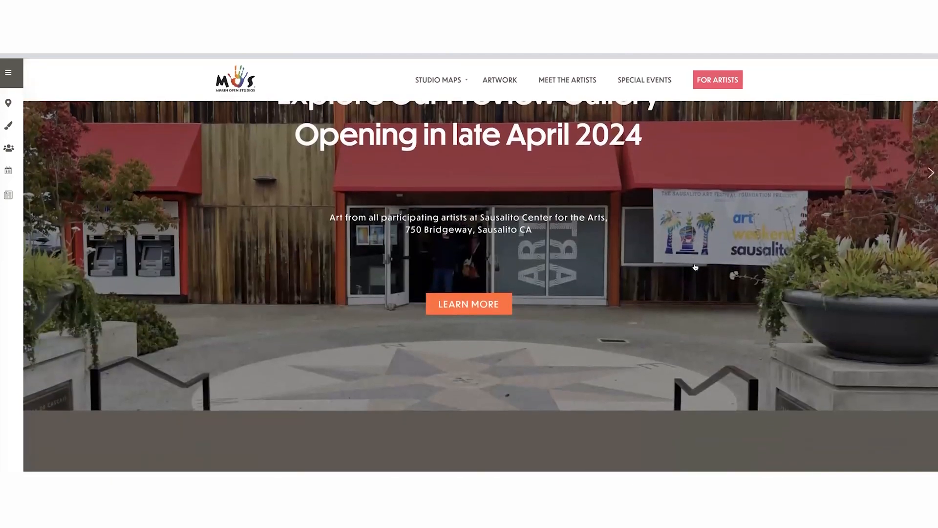
{"action": "scroll", "coordinate": [696, 266], "scroll_direction": "down", "scroll_amount": 15}
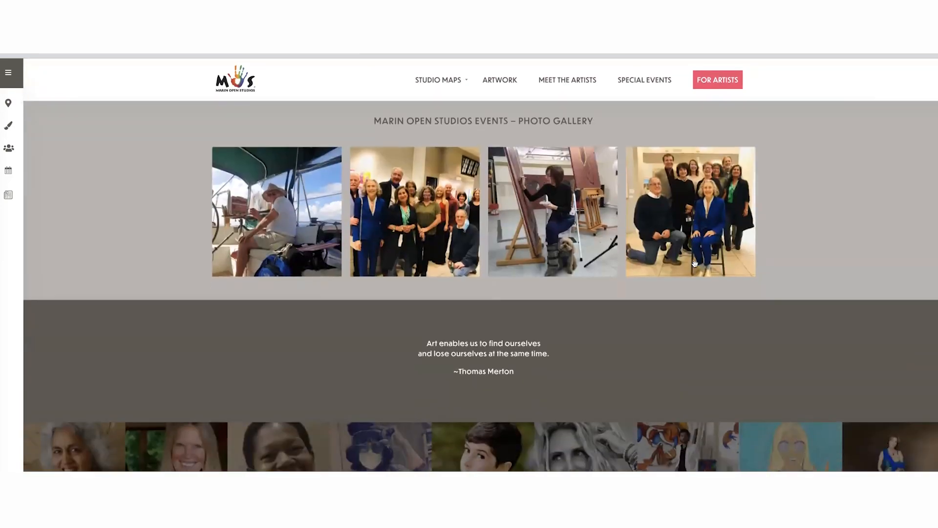
{"action": "scroll", "coordinate": [696, 266], "scroll_direction": "down", "scroll_amount": 8}
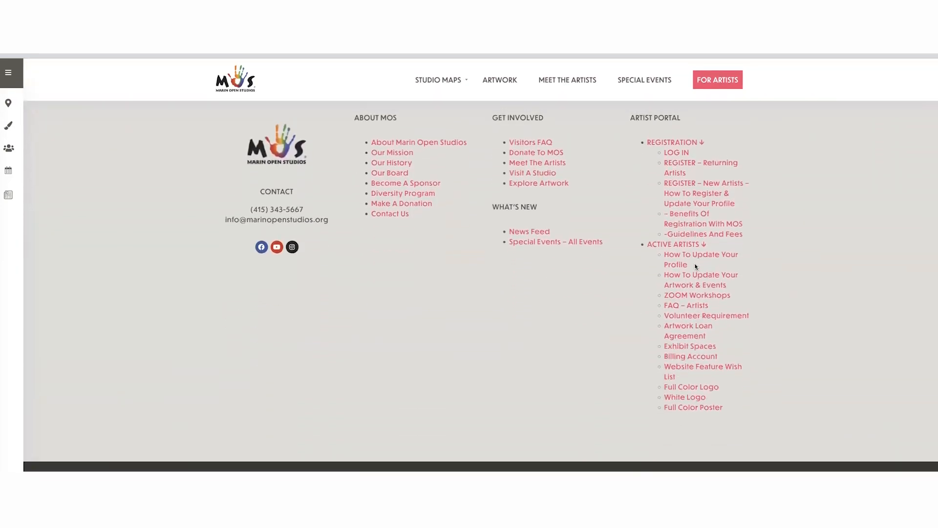
{"action": "scroll", "coordinate": [695, 267], "scroll_direction": "up", "scroll_amount": 1}
{"action": "scroll", "coordinate": [695, 267], "scroll_direction": "down", "scroll_amount": 1}
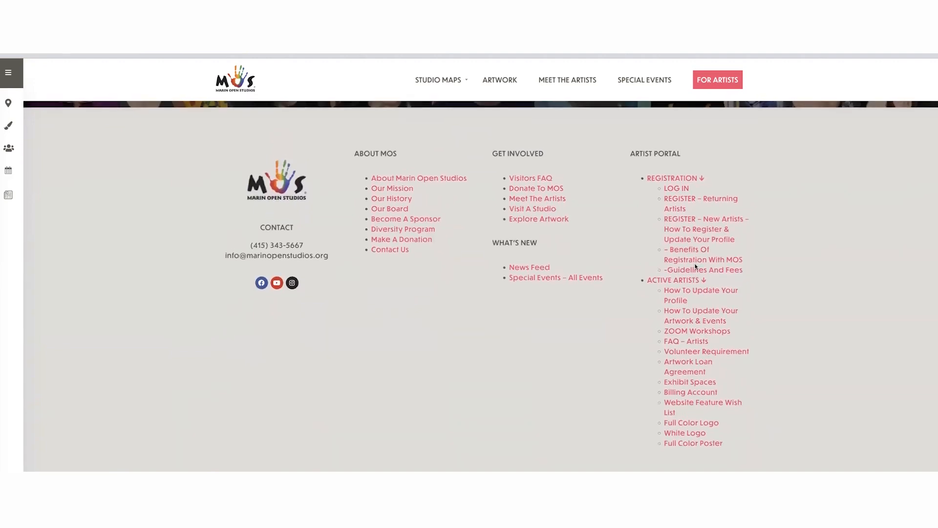
{"action": "scroll", "coordinate": [695, 267], "scroll_direction": "down", "scroll_amount": 1}
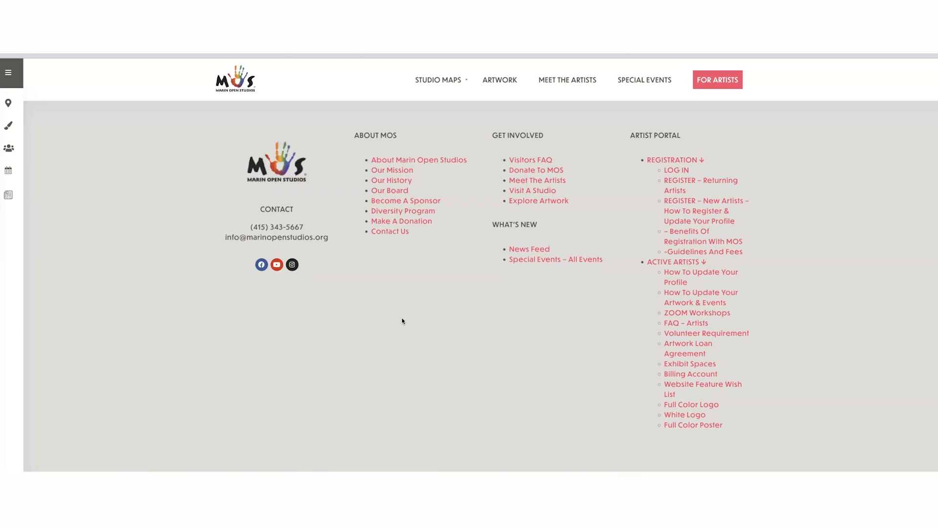
- Return to the start of the home page and open the account's Edit Artist Profile page
{"action": "scroll", "coordinate": [400, 320], "scroll_direction": "up", "scroll_amount": 10}
{"action": "scroll", "coordinate": [409, 315], "scroll_direction": "up", "scroll_amount": 15}
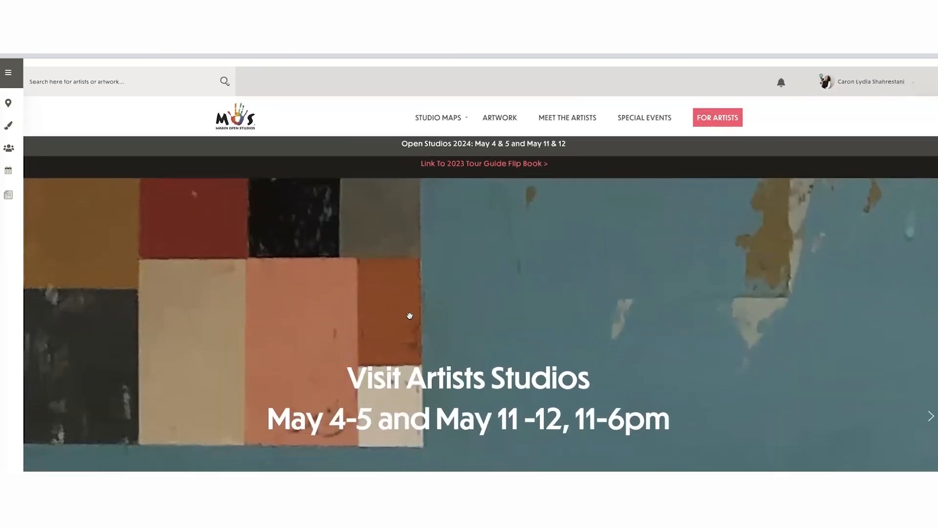
{"action": "mouse_move", "coordinate": [868, 75]}
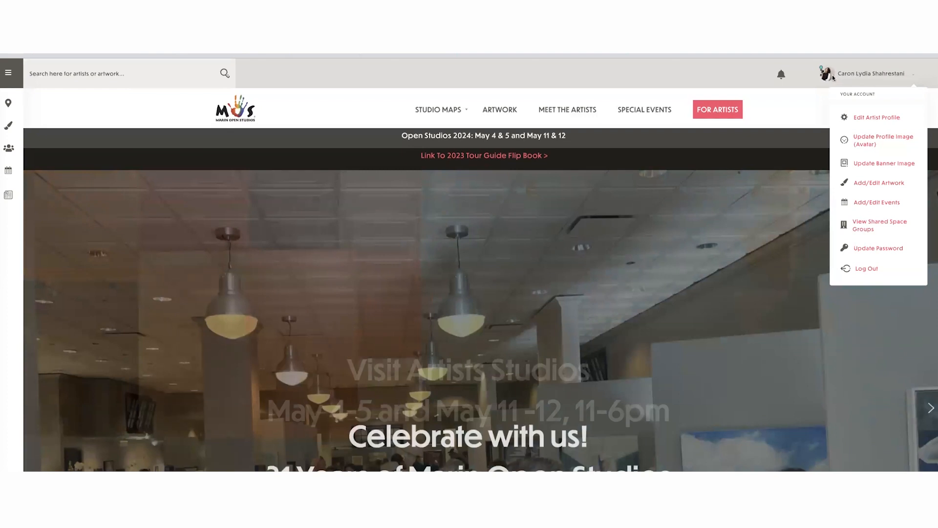
{"action": "left_click", "coordinate": [865, 120]}
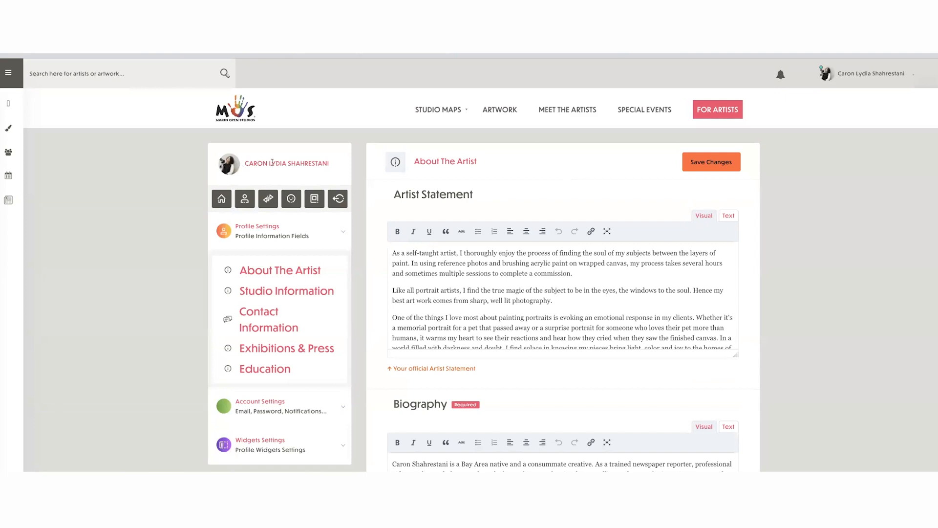
- View the artist's public profile, preview its layout in a narrow browser window, and restore the window to full width
{"action": "left_click", "coordinate": [243, 199]}
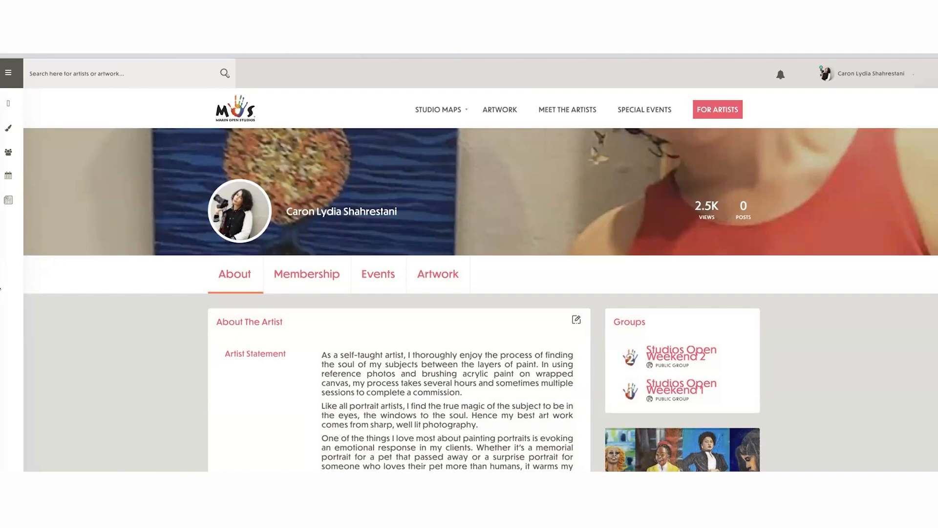
{"action": "left_click_drag", "start_coordinate": [45, 286], "coordinate": [732, 286]}
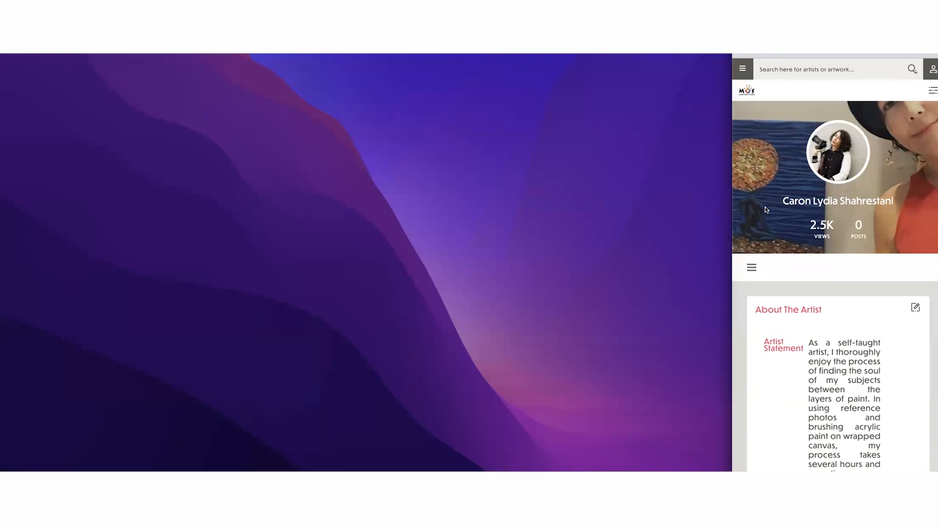
{"action": "left_click_drag", "start_coordinate": [732, 294], "coordinate": [4, 272]}
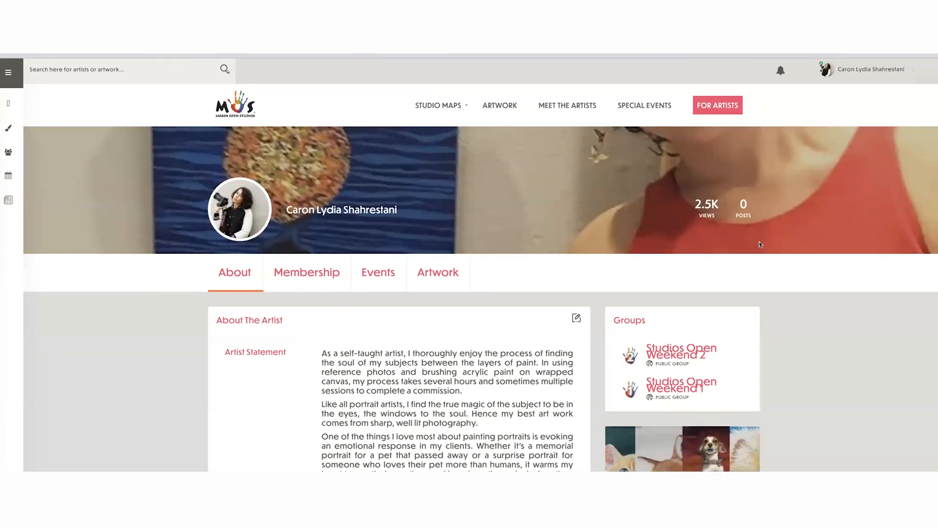
- Open the account's Add/Edit Events area and start a new event from My Events
{"action": "left_click", "coordinate": [892, 66]}
{"action": "left_click", "coordinate": [889, 69]}
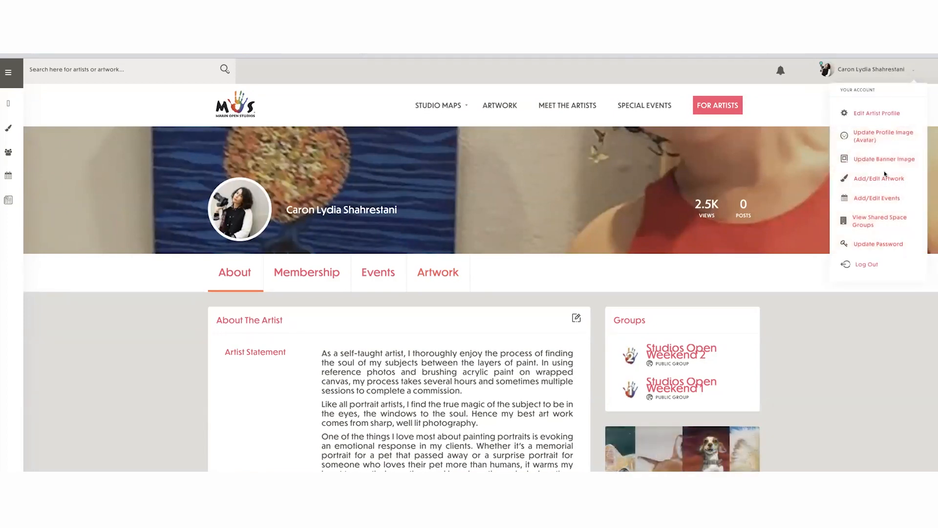
{"action": "left_click", "coordinate": [878, 198]}
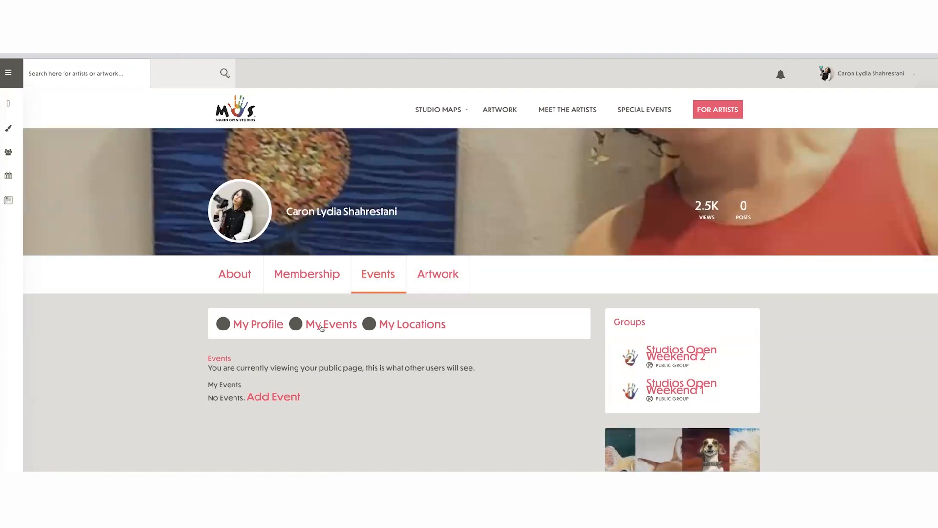
{"action": "left_click", "coordinate": [348, 326]}
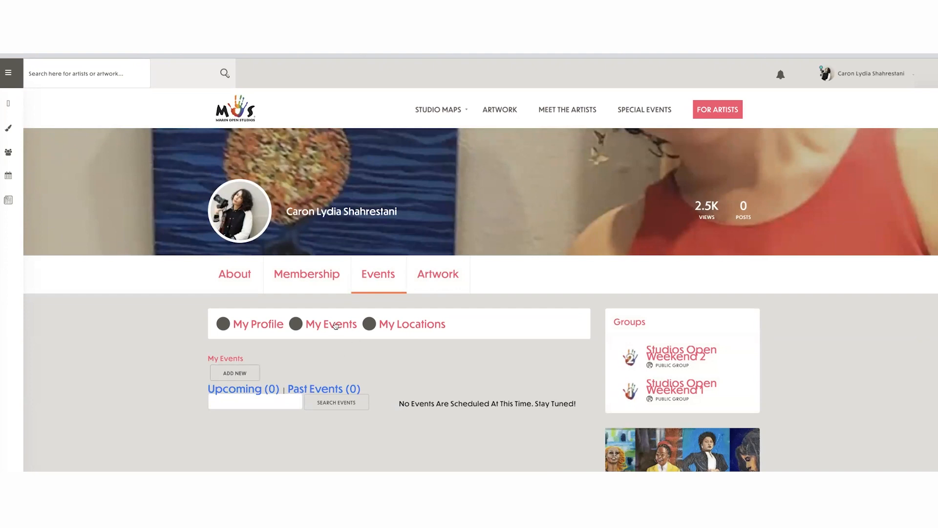
{"action": "left_click", "coordinate": [231, 375]}
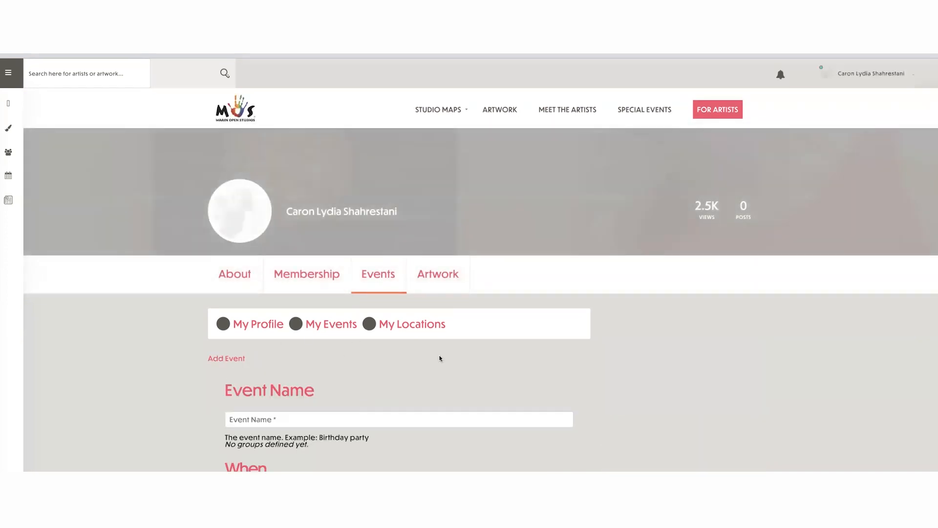
- Look over the new event form's name, date, time, and location fields
{"action": "scroll", "coordinate": [438, 358], "scroll_direction": "down", "scroll_amount": 3}
{"action": "scroll", "coordinate": [439, 358], "scroll_direction": "down", "scroll_amount": 2}
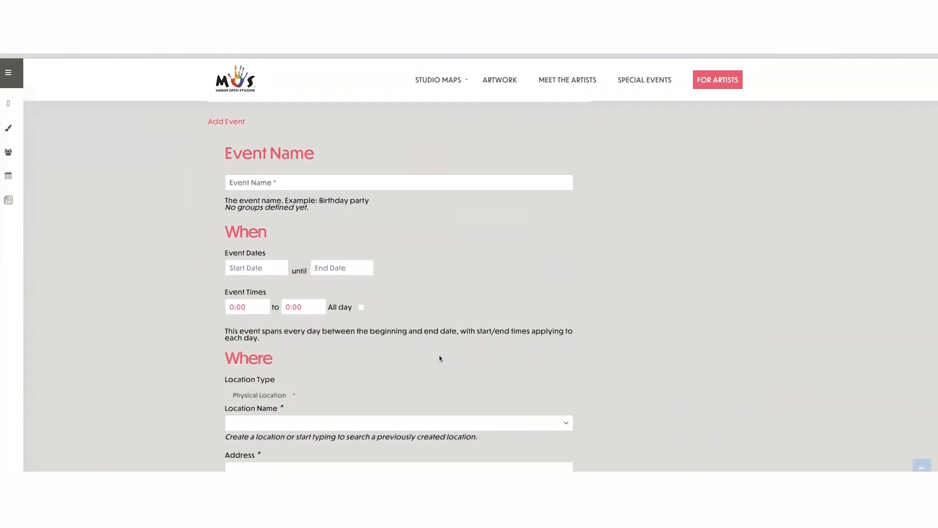
{"action": "scroll", "coordinate": [439, 358], "scroll_direction": "down", "scroll_amount": 6}
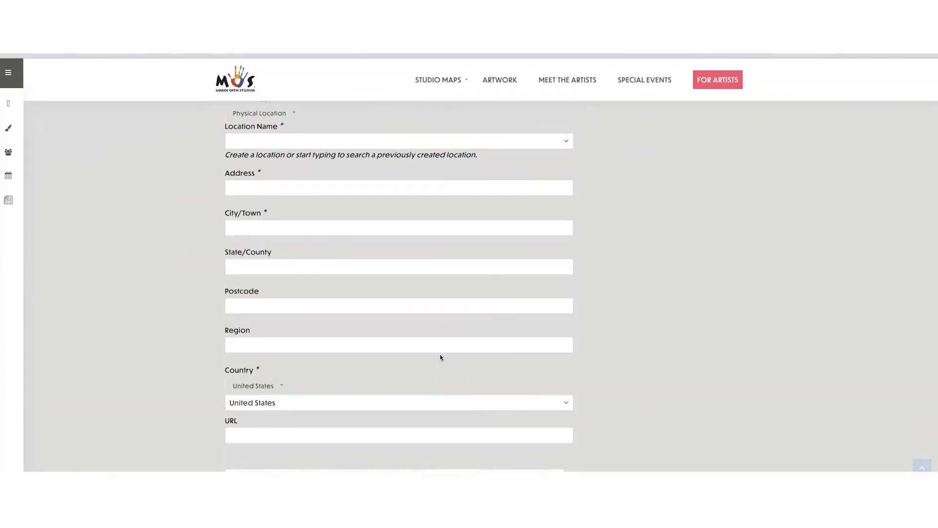
{"action": "scroll", "coordinate": [440, 356], "scroll_direction": "down", "scroll_amount": 2}
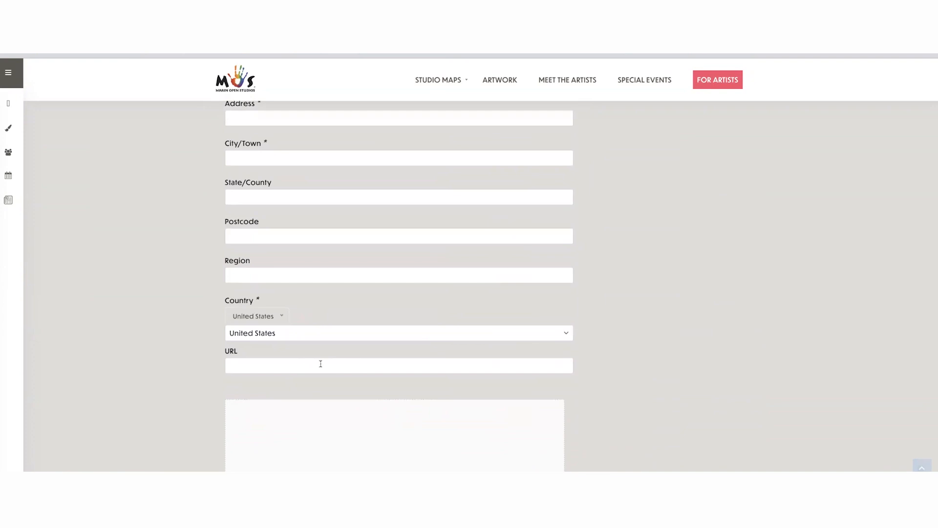
{"action": "scroll", "coordinate": [323, 362], "scroll_direction": "up", "scroll_amount": 3}
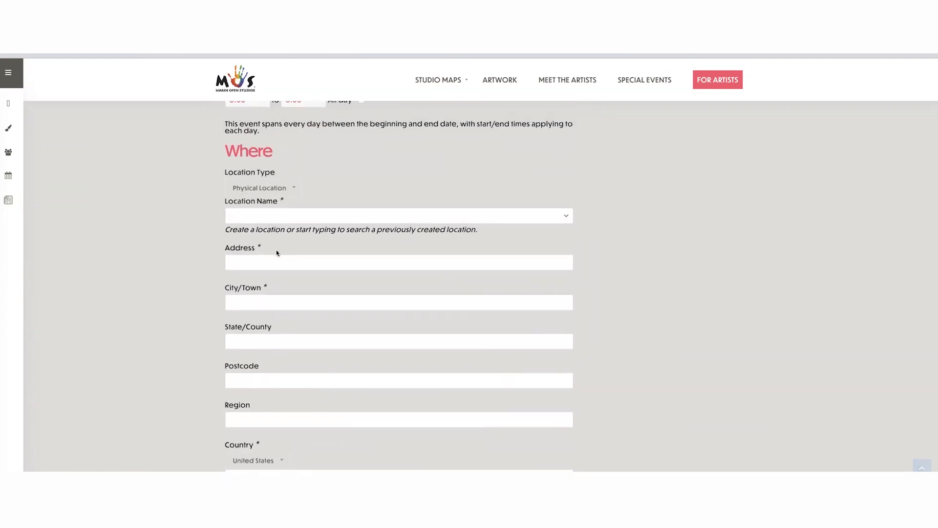
{"action": "scroll", "coordinate": [276, 252], "scroll_direction": "up", "scroll_amount": 5}
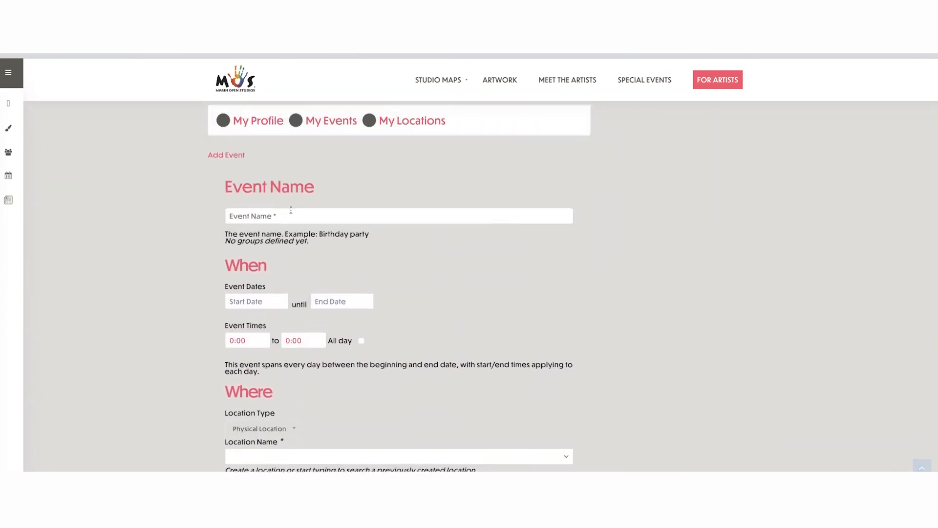
{"action": "scroll", "coordinate": [447, 258], "scroll_direction": "down", "scroll_amount": 7}
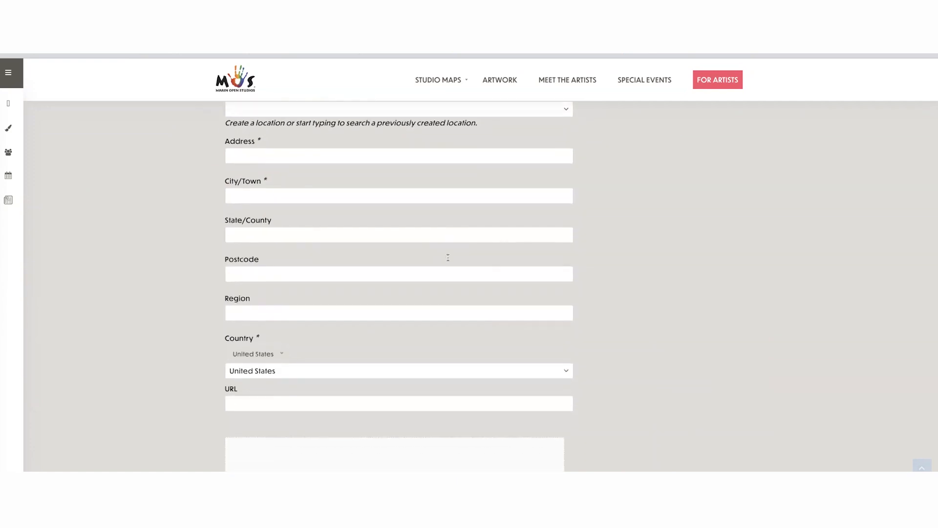
{"action": "scroll", "coordinate": [446, 256], "scroll_direction": "up", "scroll_amount": 2}
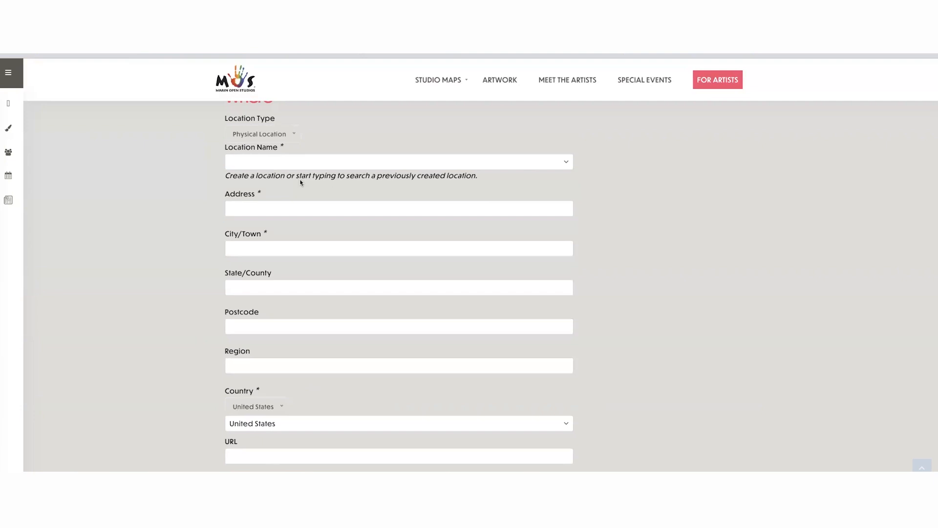
- Examine the event form's details editor, category choices, image upload, and submission section without choosing a category
{"action": "scroll", "coordinate": [385, 245], "scroll_direction": "down", "scroll_amount": 10}
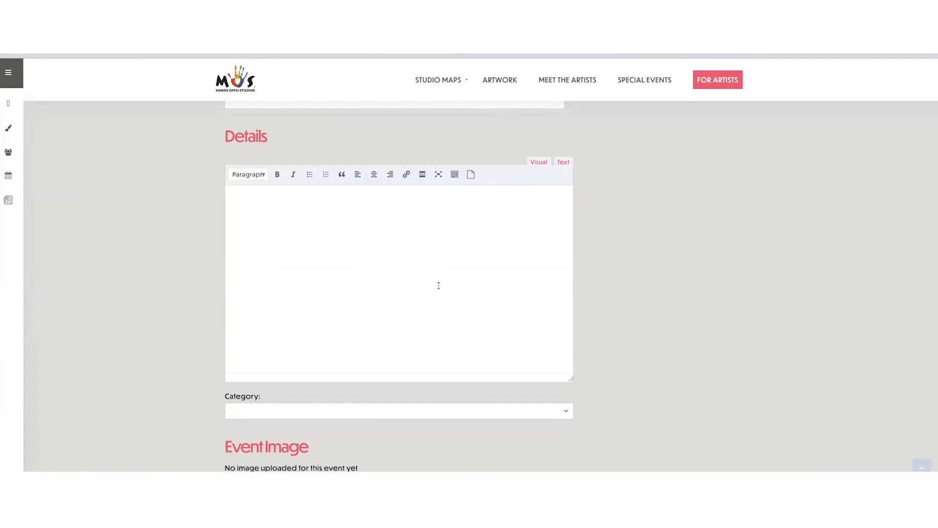
{"action": "scroll", "coordinate": [435, 285], "scroll_direction": "down", "scroll_amount": 4}
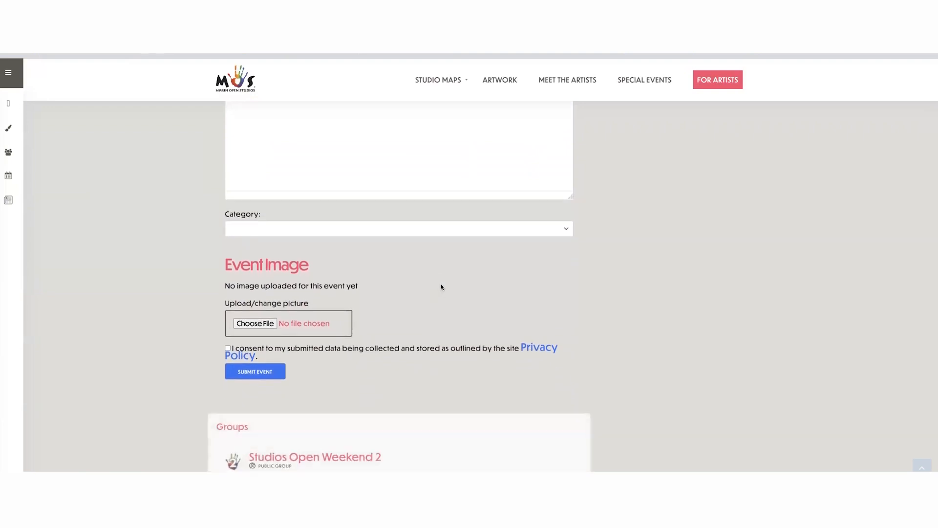
{"action": "left_click", "coordinate": [564, 228]}
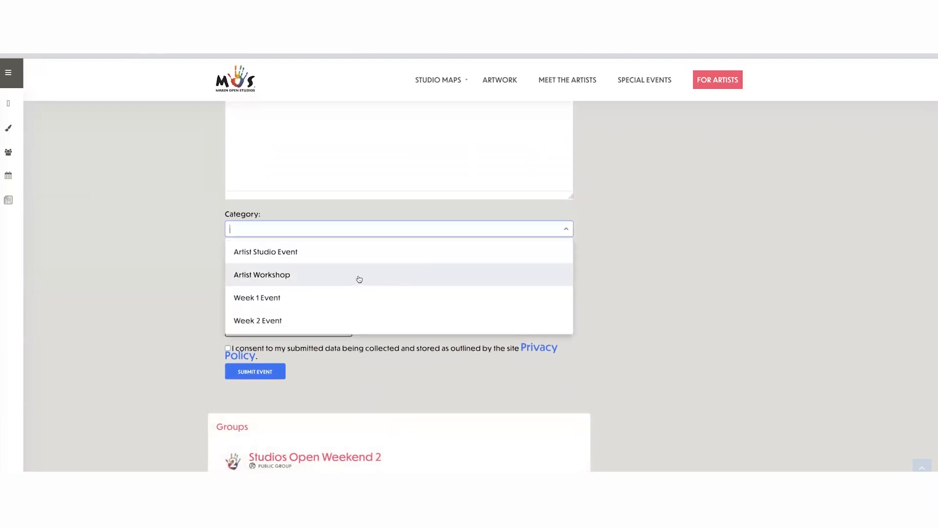
{"action": "scroll", "coordinate": [299, 302], "scroll_direction": "down", "scroll_amount": 1}
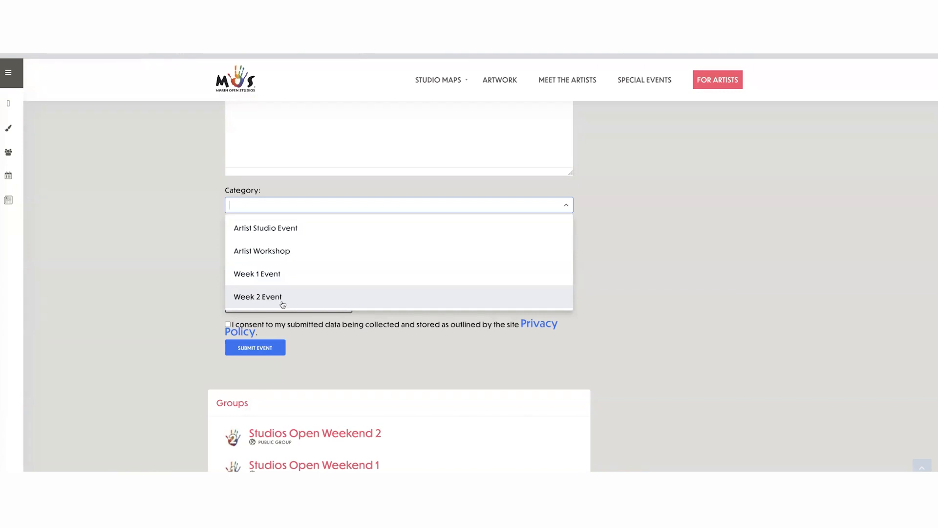
{"action": "left_click", "coordinate": [706, 295]}
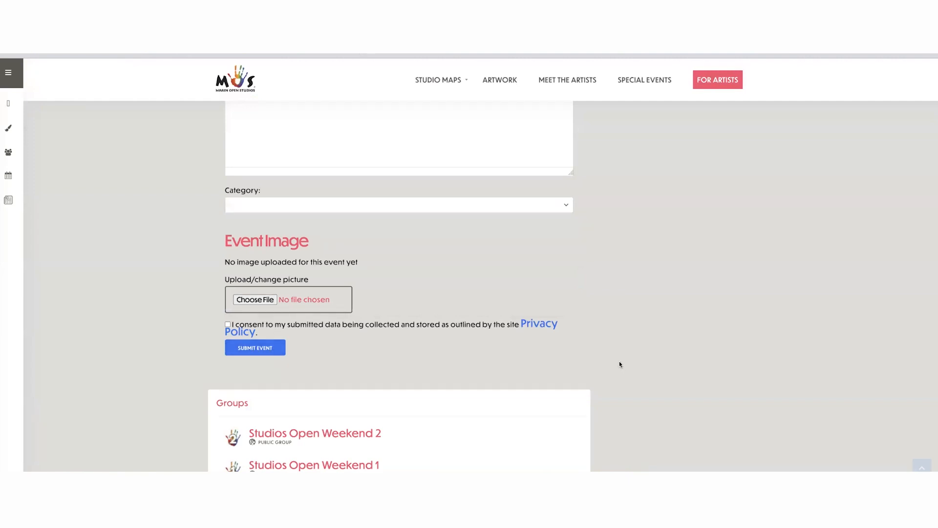
{"action": "scroll", "coordinate": [604, 349], "scroll_direction": "up", "scroll_amount": 20}
{"action": "scroll", "coordinate": [605, 350], "scroll_direction": "up", "scroll_amount": 5}
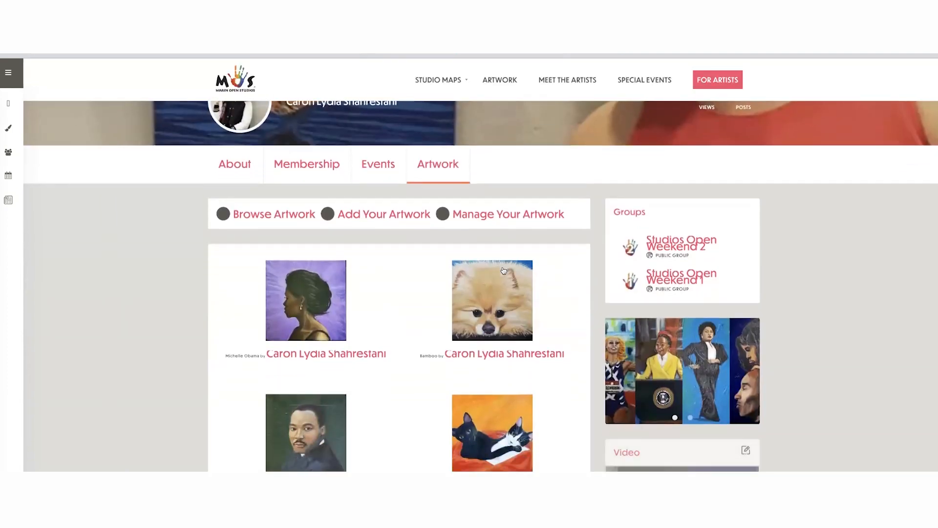
- Browse the artist's own artwork gallery, open Manage Your Artwork, and check the markers beside "THAT Girl (Shacarri Richardson)" and "Celine Portrait"
{"action": "scroll", "coordinate": [482, 239], "scroll_direction": "down", "scroll_amount": 5}
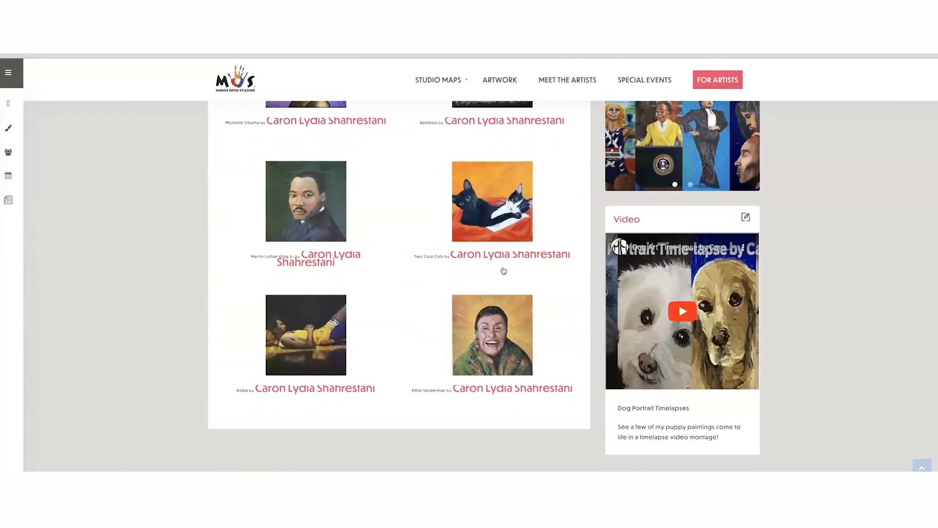
{"action": "scroll", "coordinate": [465, 252], "scroll_direction": "up", "scroll_amount": 3}
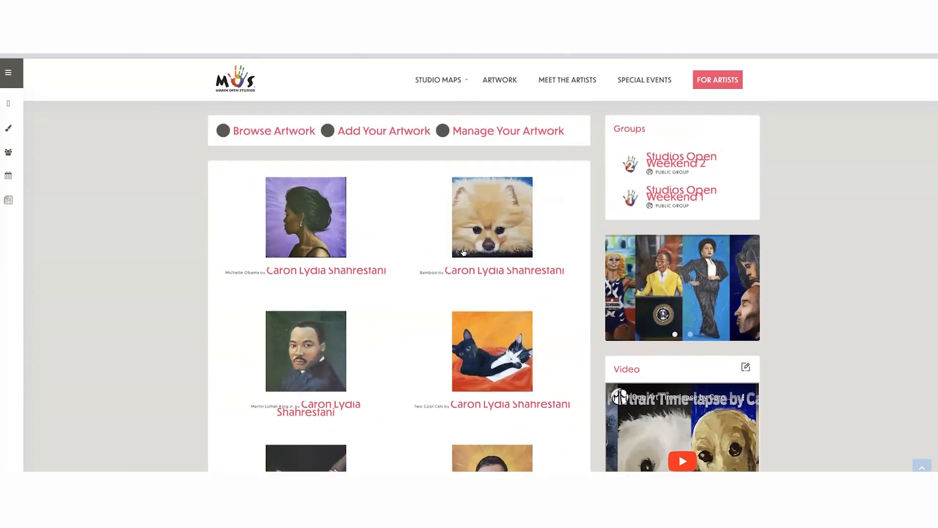
{"action": "left_click", "coordinate": [499, 134]}
{"action": "scroll", "coordinate": [532, 233], "scroll_direction": "down", "scroll_amount": 4}
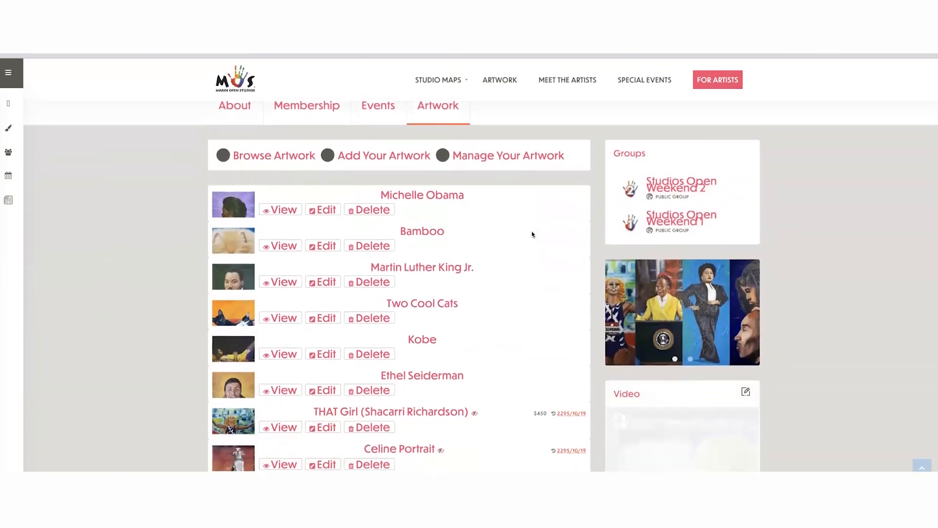
{"action": "scroll", "coordinate": [532, 233], "scroll_direction": "down", "scroll_amount": 2}
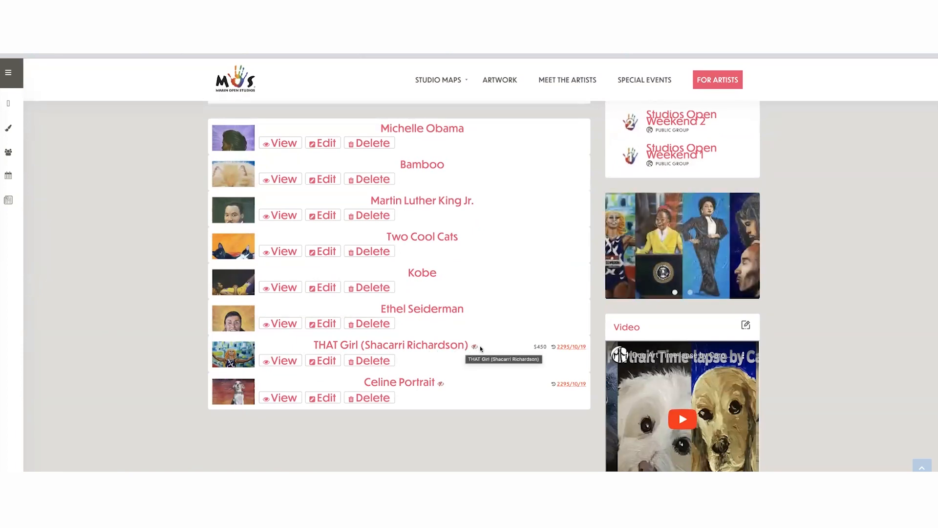
{"action": "mouse_move", "coordinate": [473, 348]}
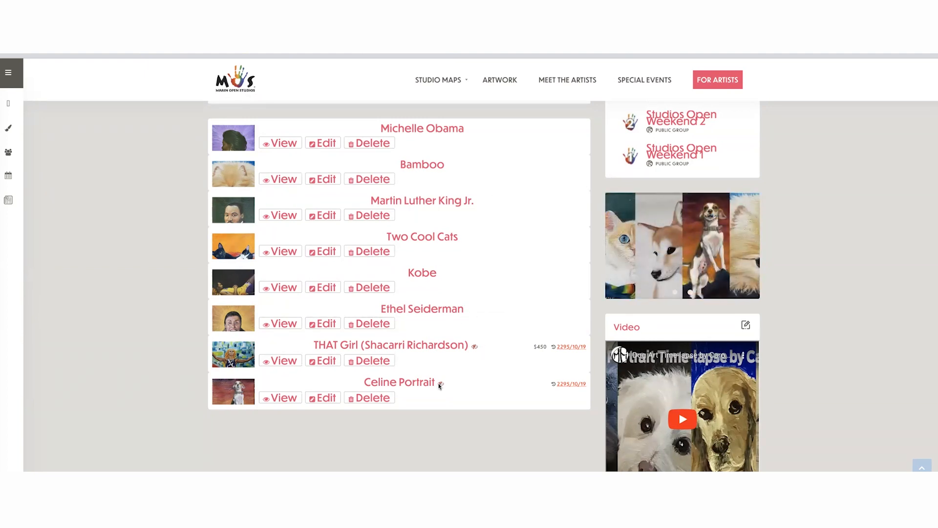
{"action": "mouse_move", "coordinate": [439, 385]}
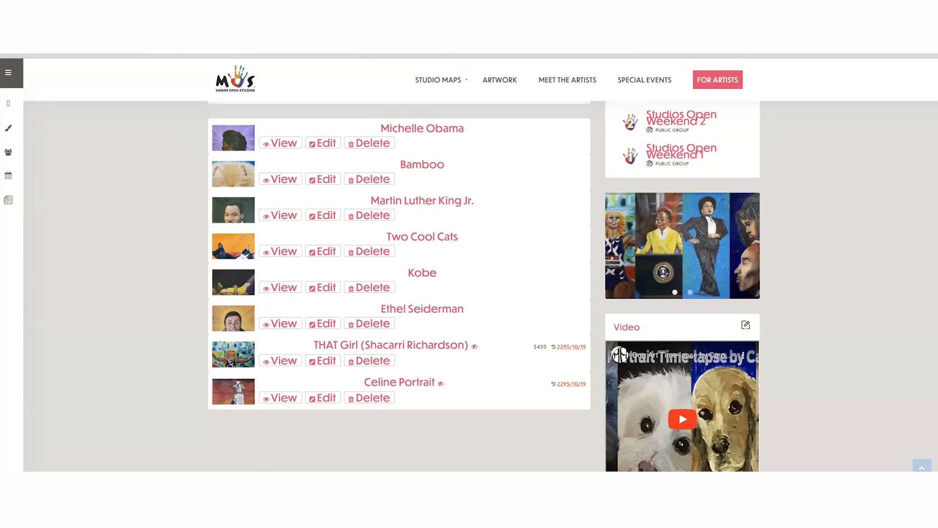
- Leave the artwork management list and open the Social Networks settings in the artist profile editor
{"action": "scroll", "coordinate": [509, 263], "scroll_direction": "up", "scroll_amount": 5}
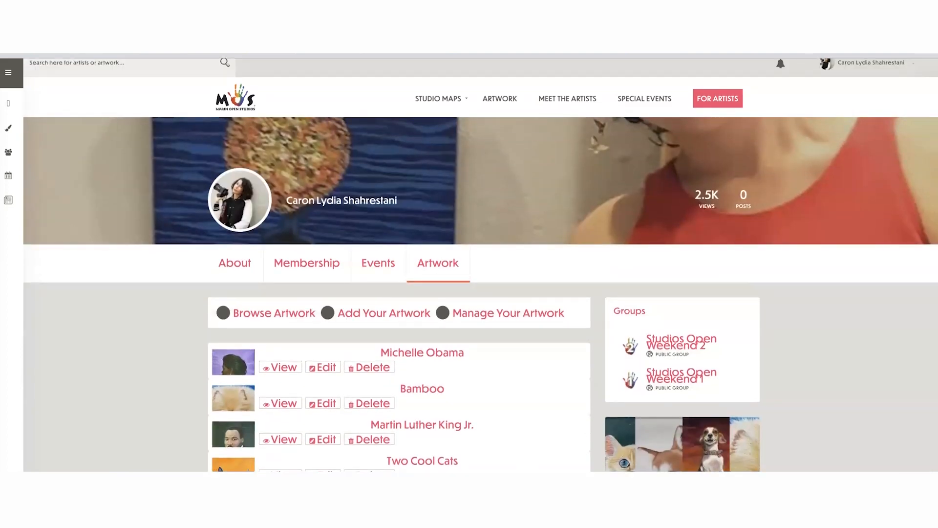
{"action": "left_click", "coordinate": [438, 263]}
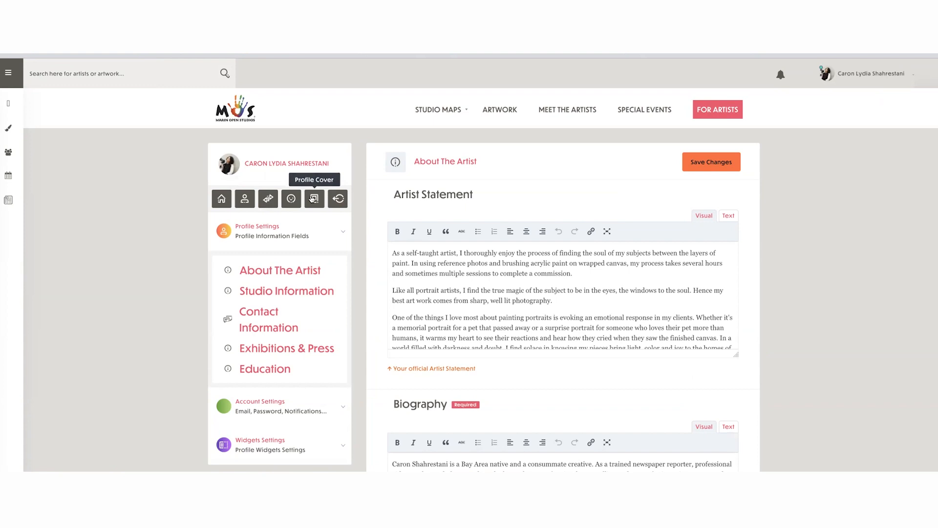
{"action": "left_click", "coordinate": [268, 198]}
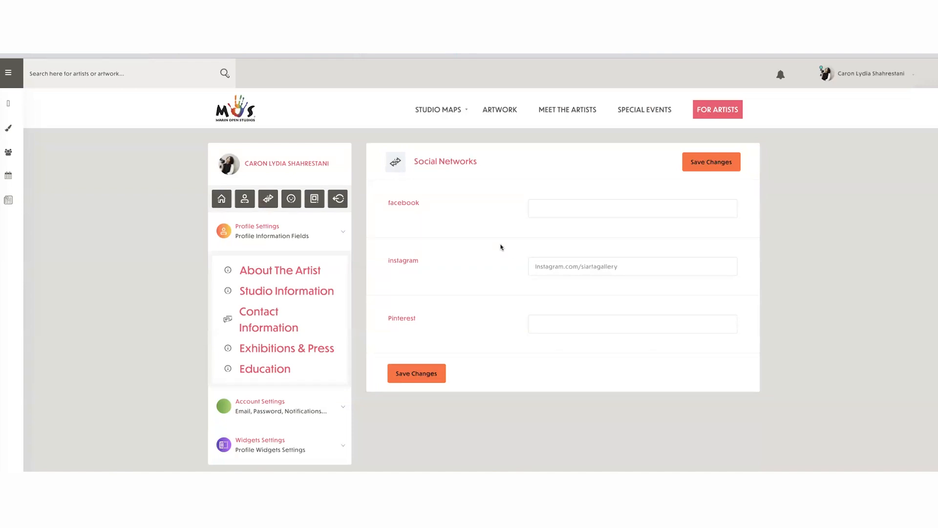
- Expand the Widgets Settings in the profile editor and review the available profile widgets
{"action": "scroll", "coordinate": [335, 425], "scroll_direction": "down", "scroll_amount": 1}
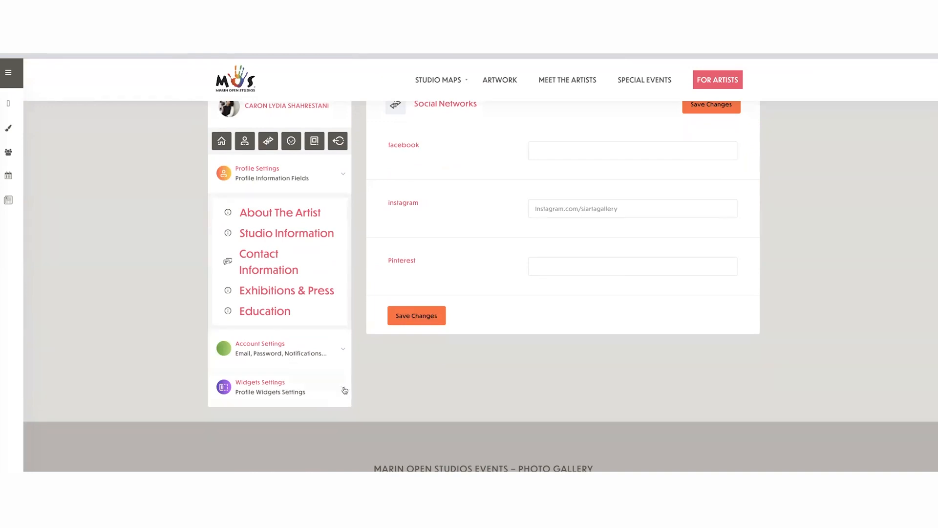
{"action": "left_click", "coordinate": [343, 389]}
{"action": "scroll", "coordinate": [344, 389], "scroll_direction": "down", "scroll_amount": 3}
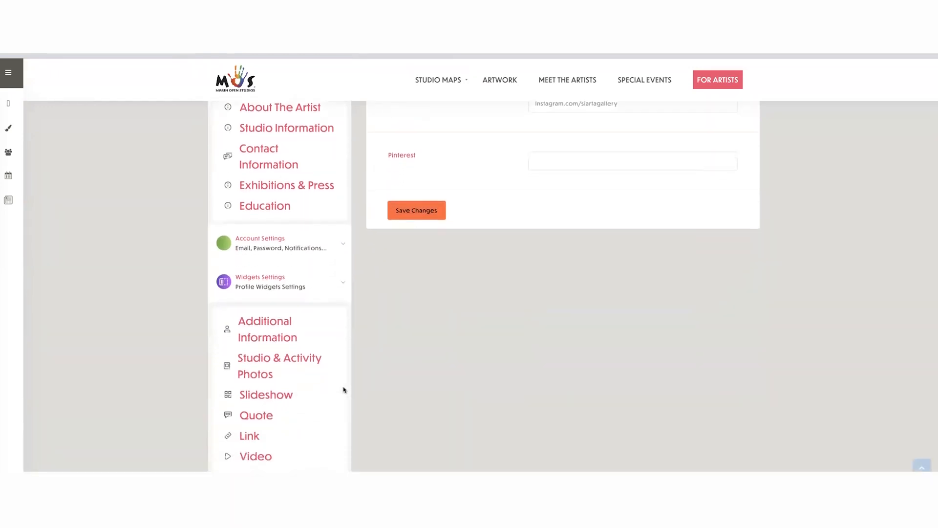
{"action": "scroll", "coordinate": [345, 390], "scroll_direction": "down", "scroll_amount": 1}
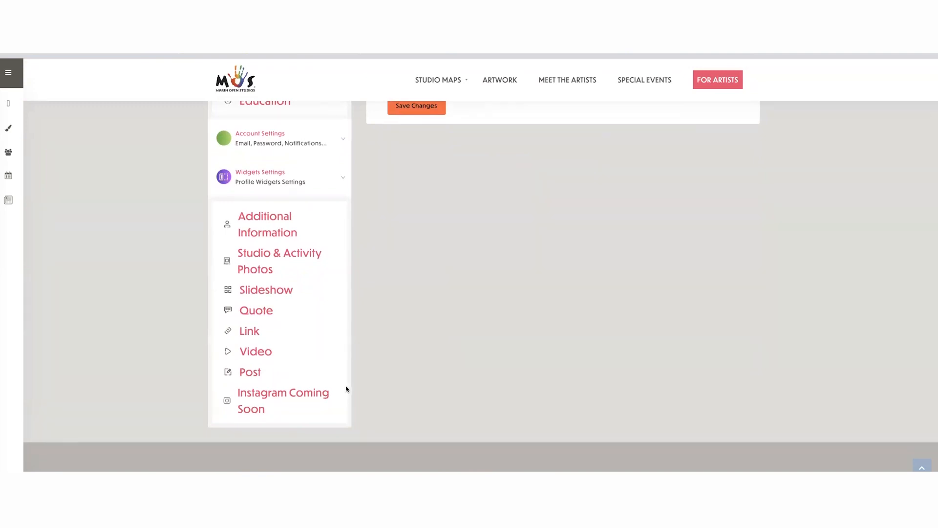
- Open the Studio & Activity Photos, Slideshow, and Quote widget settings in turn to review their fields
{"action": "left_click", "coordinate": [259, 256]}
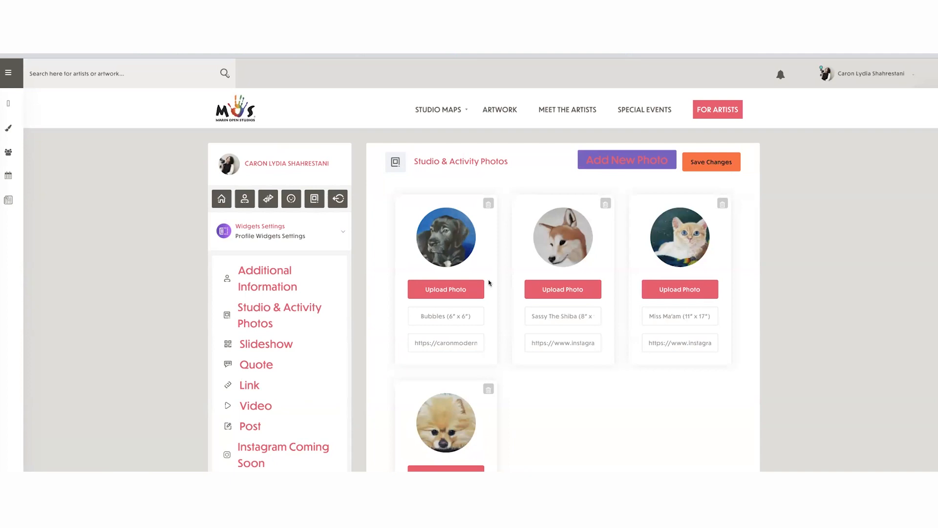
{"action": "left_click", "coordinate": [258, 345]}
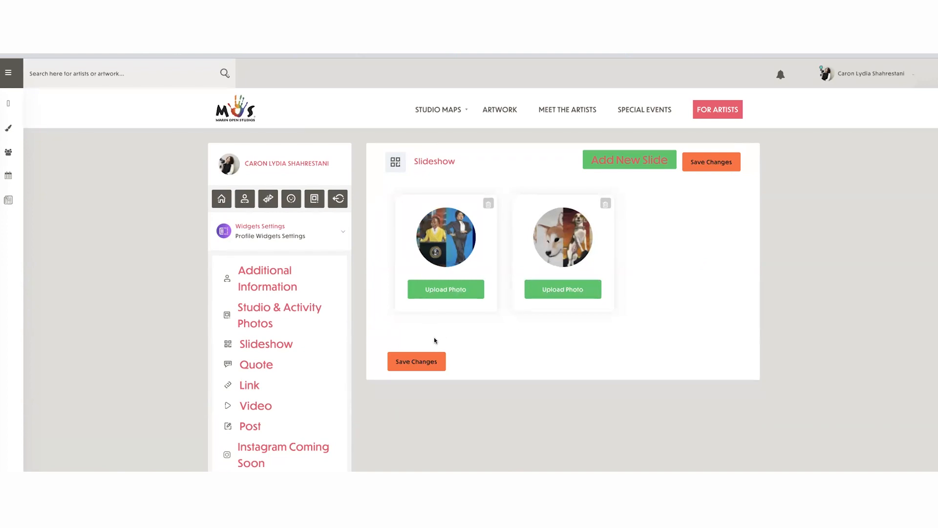
{"action": "left_click", "coordinate": [257, 366]}
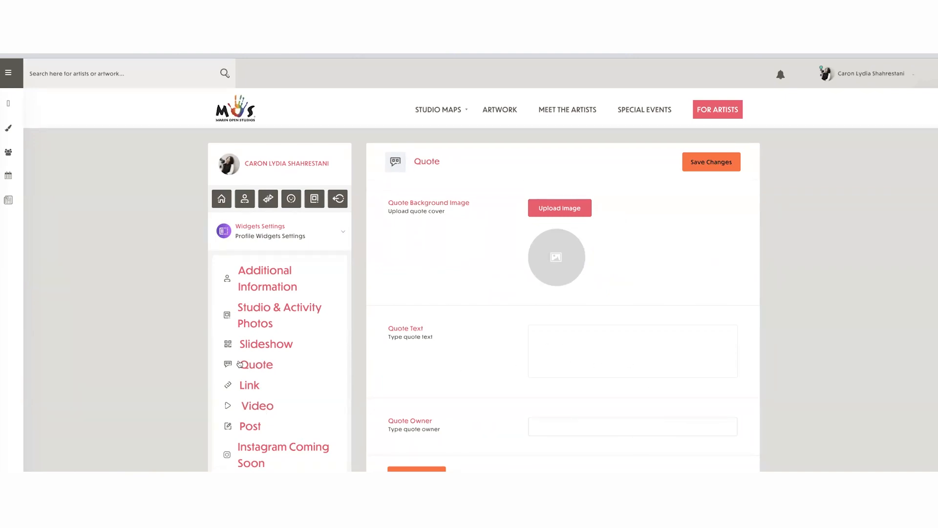
- Review the Link, Video, and Post widget settings, checking the description, URL, title, and post type fields
{"action": "left_click", "coordinate": [245, 388]}
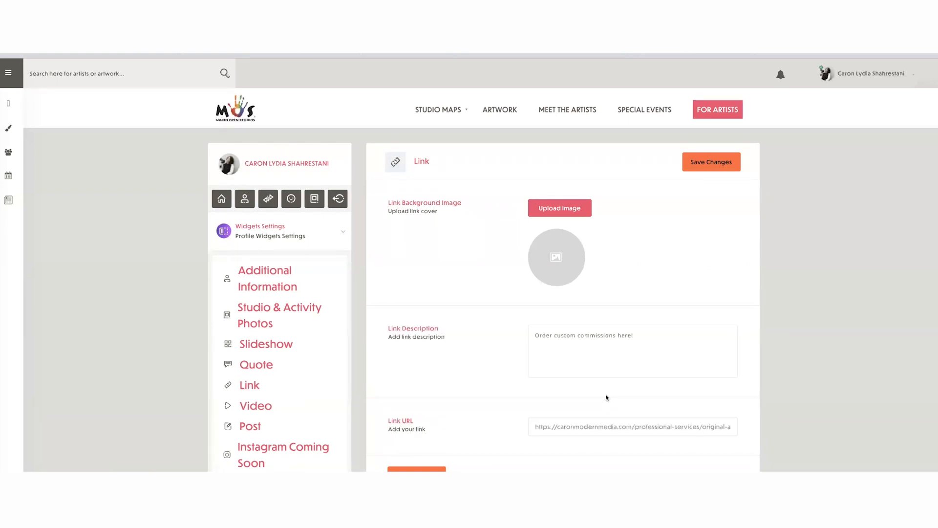
{"action": "scroll", "coordinate": [606, 396], "scroll_direction": "down", "scroll_amount": 1}
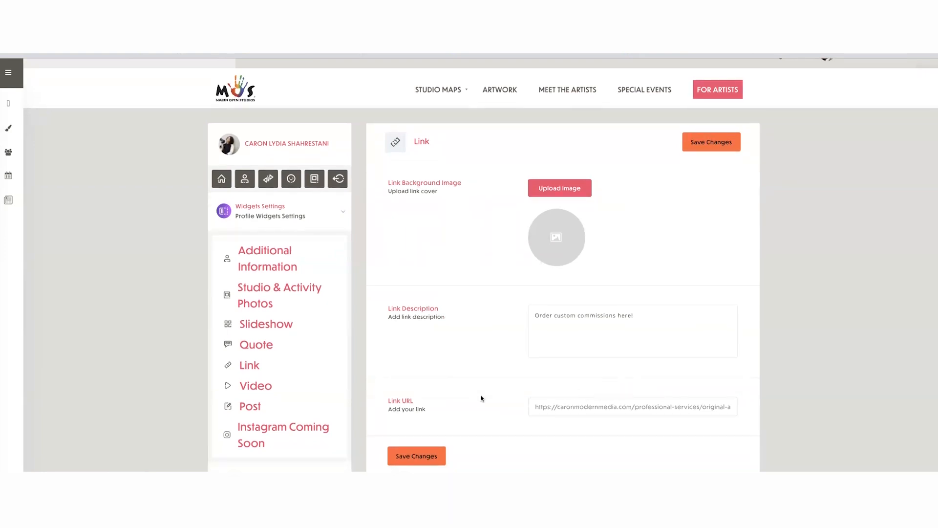
{"action": "left_click", "coordinate": [274, 383]}
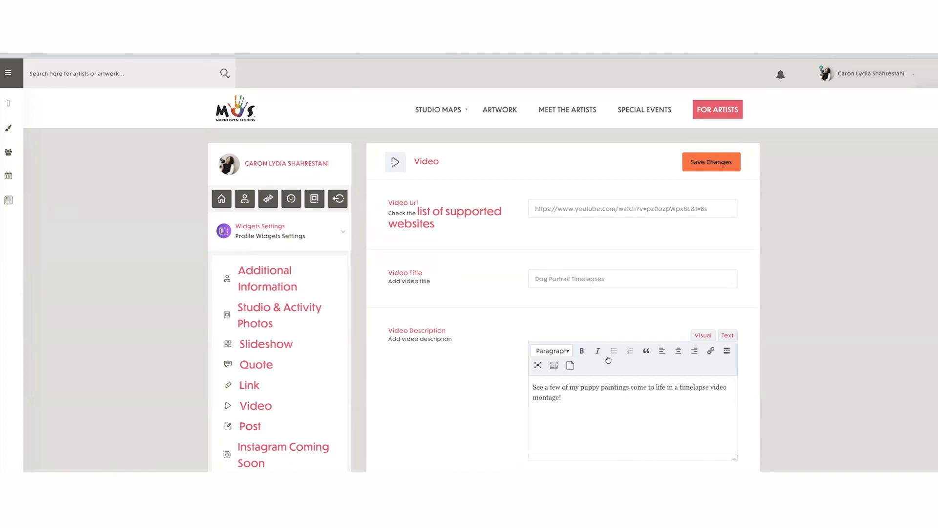
{"action": "scroll", "coordinate": [587, 385], "scroll_direction": "down", "scroll_amount": 1}
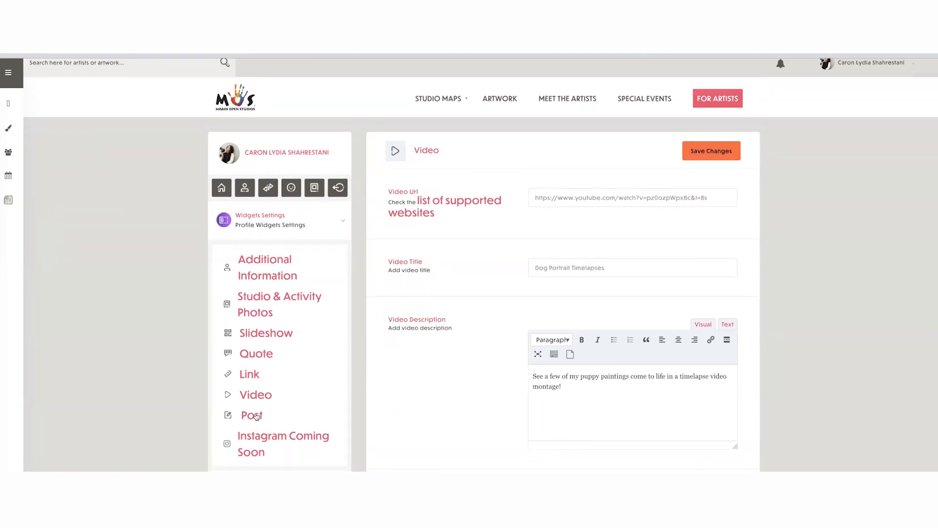
{"action": "left_click", "coordinate": [256, 416]}
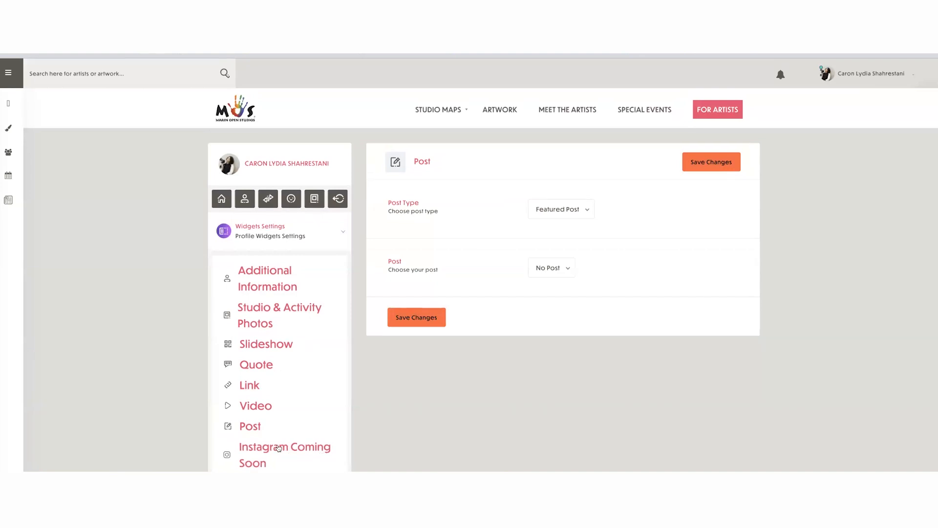
- View the artist's public profile and examine the About section, slideshow, and Video widget
{"action": "mouse_move", "coordinate": [868, 71]}
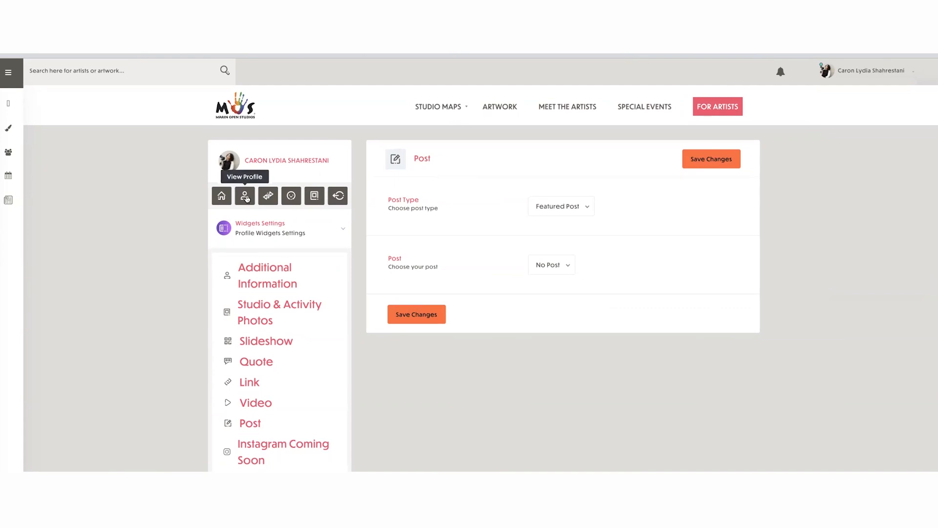
{"action": "left_click", "coordinate": [244, 195]}
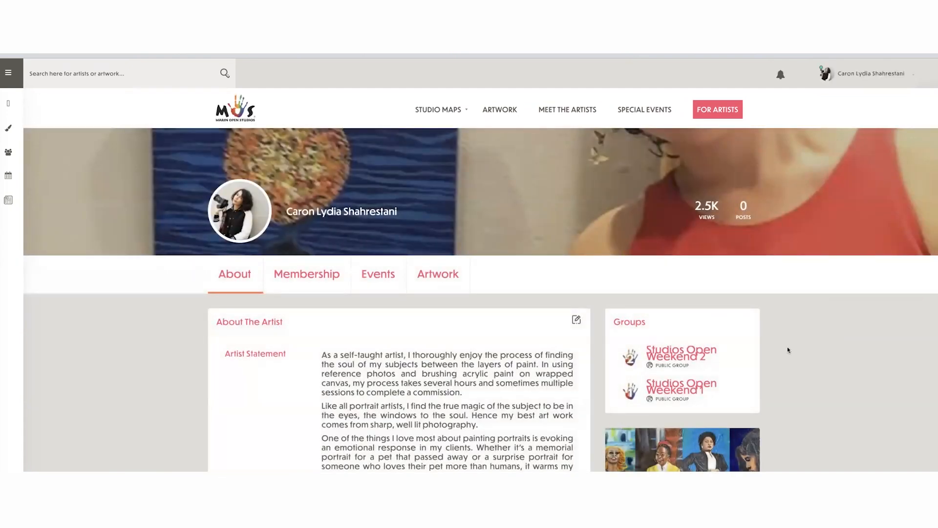
{"action": "scroll", "coordinate": [780, 336], "scroll_direction": "down", "scroll_amount": 2}
{"action": "scroll", "coordinate": [780, 336], "scroll_direction": "down", "scroll_amount": 3}
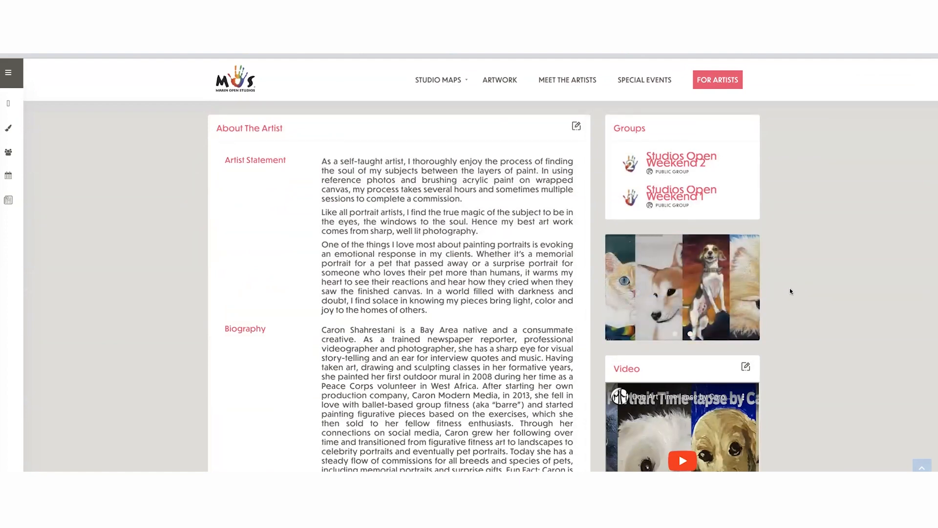
{"action": "scroll", "coordinate": [803, 294], "scroll_direction": "down", "scroll_amount": 2}
{"action": "scroll", "coordinate": [804, 293], "scroll_direction": "down", "scroll_amount": 1}
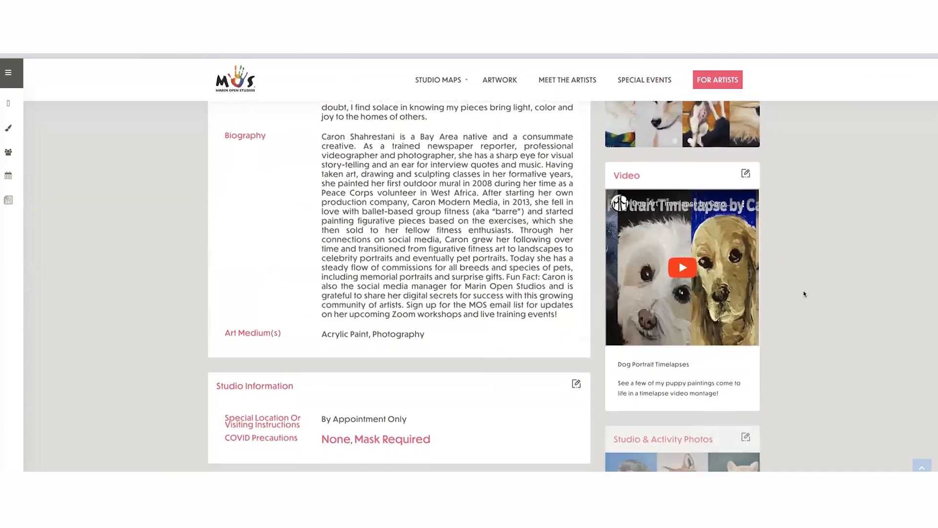
- Play the Dog Portrait Timelapses video from the profile's Video widget in full screen, and exit full screen
{"action": "left_click", "coordinate": [683, 265]}
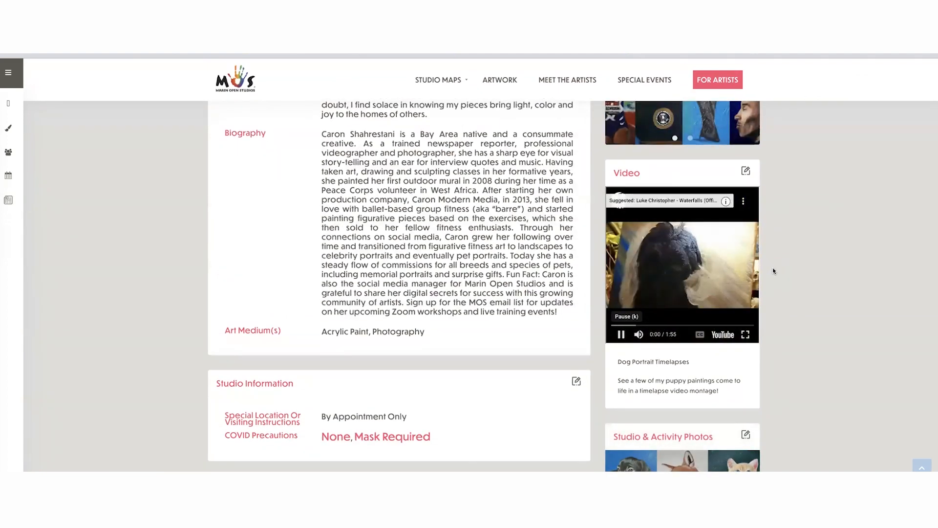
{"action": "left_click", "coordinate": [745, 336]}
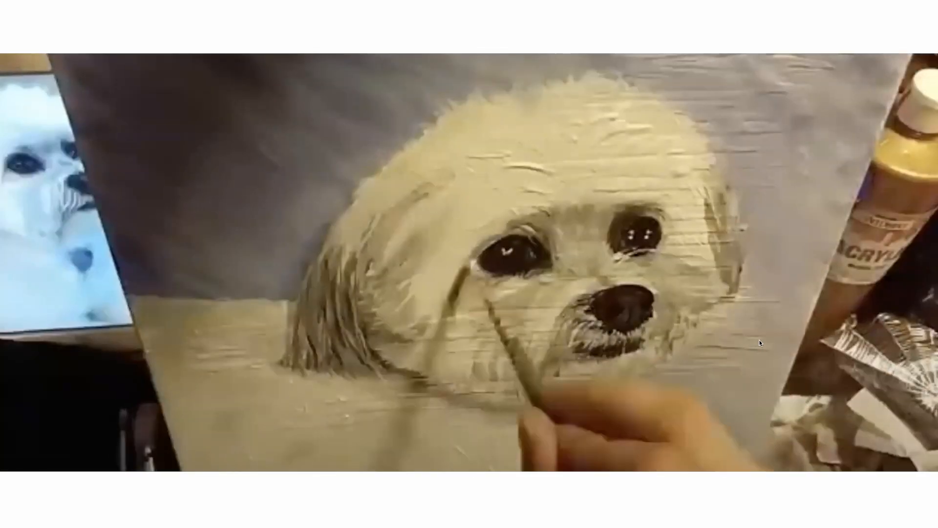
{"action": "key", "text": "Escape"}
- Enlarge and close the Miss Ma'am cat painting in Studio & Activity Photos, and check the Link and Keep in touch widgets
{"action": "scroll", "coordinate": [795, 382], "scroll_direction": "down", "scroll_amount": 5}
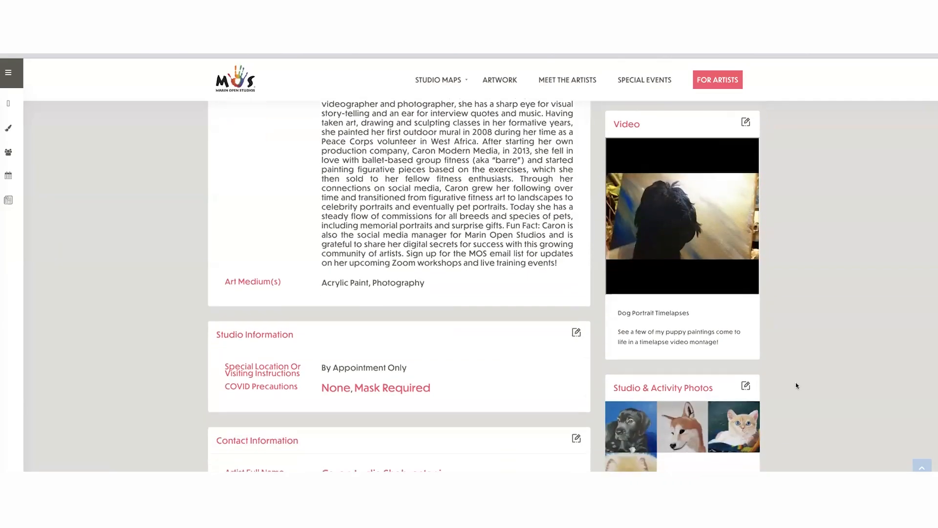
{"action": "scroll", "coordinate": [799, 388], "scroll_direction": "down", "scroll_amount": 2}
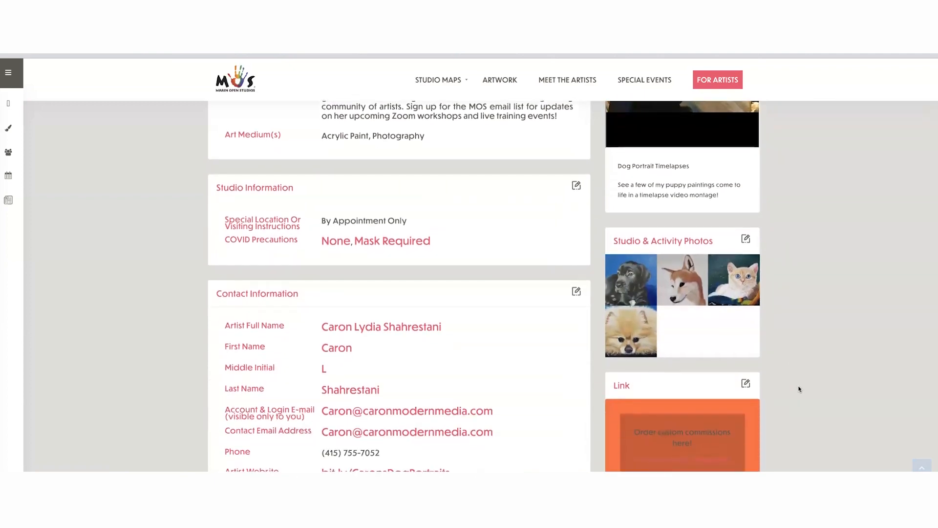
{"action": "left_click", "coordinate": [744, 279]}
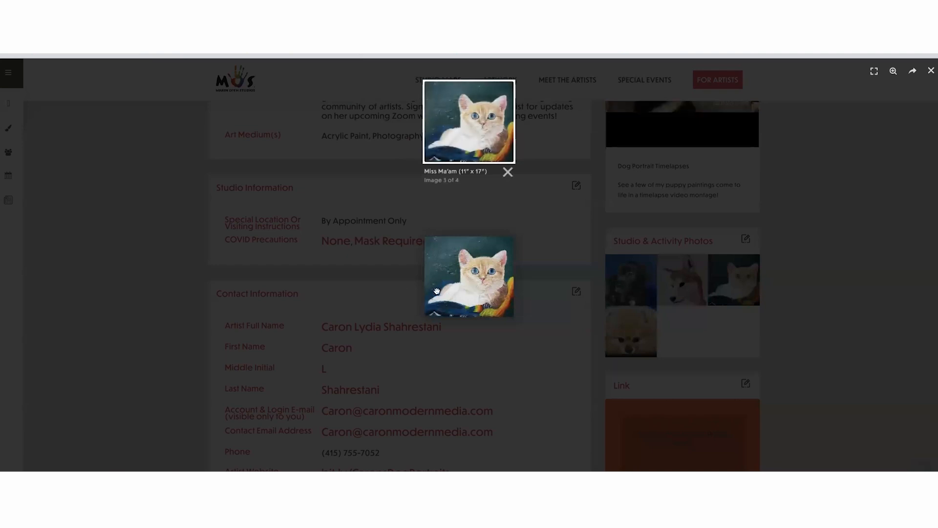
{"action": "left_click", "coordinate": [821, 290]}
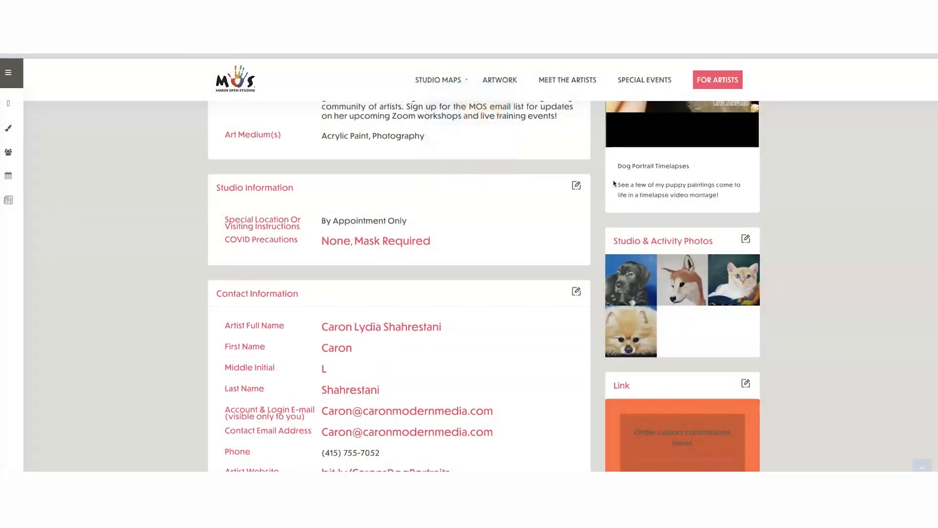
{"action": "scroll", "coordinate": [634, 265], "scroll_direction": "down", "scroll_amount": 4}
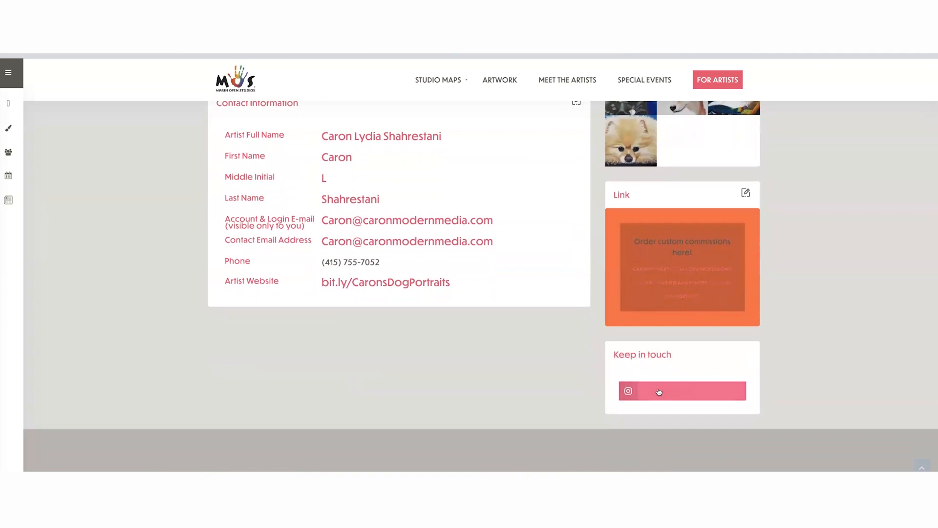
{"action": "scroll", "coordinate": [475, 354], "scroll_direction": "up", "scroll_amount": 1}
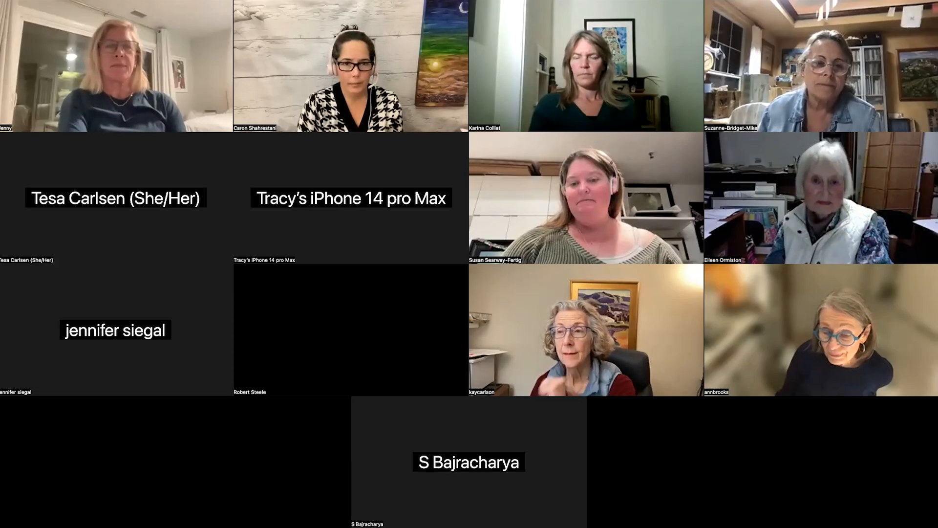